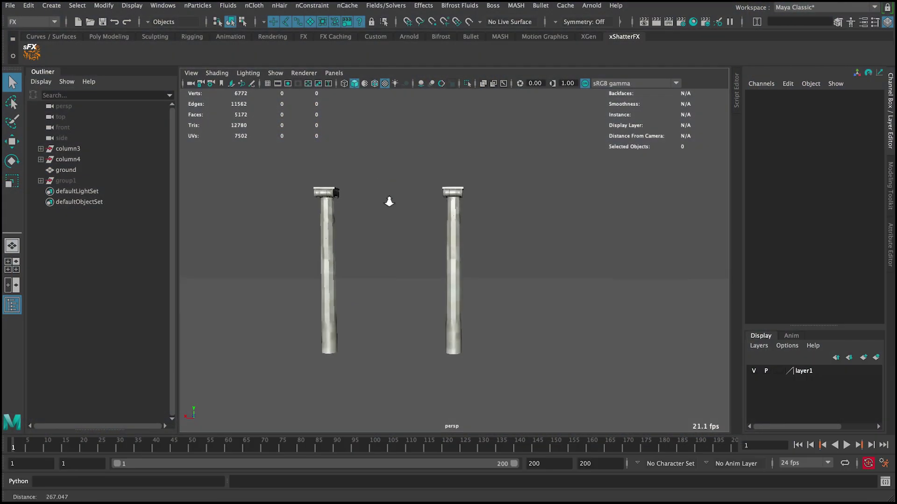
Frame the two columns upright and switch the viewport to Wireframe on Shaded
left_click_drag(389, 202, 402, 215, "alt")
right_click_drag(402, 214, 289, 168, "alt")
left_click(337, 253)
left_click_drag(337, 253, 314, 229, "alt")
right_click_drag(314, 228, 433, 251, "alt")
left_click_drag(369, 184, 363, 207, "alt")
right_click_drag(290, 202, 354, 214, "alt")
left_click_drag(270, 145, 290, 138, "alt")
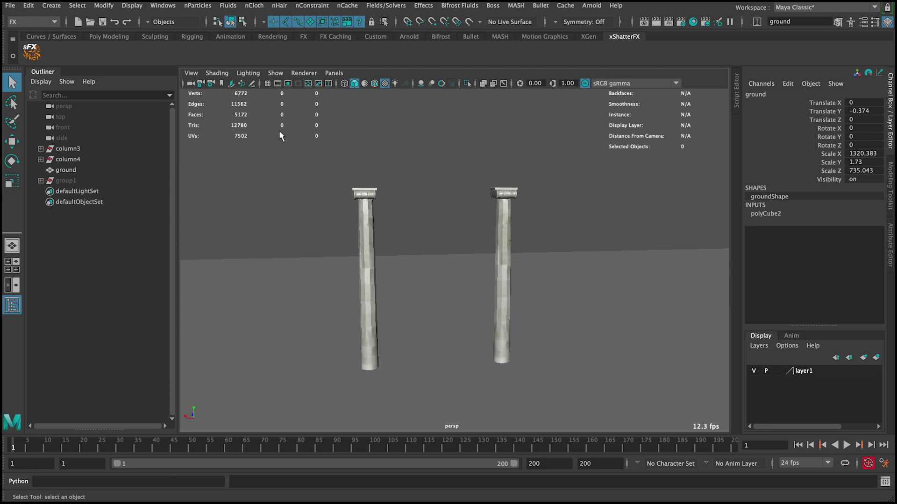
left_click(289, 138)
left_click(217, 73)
left_click(243, 169)
Launch xShatter FX Simulation from the sFX shelf and move its window to the right
mouse_move(250, 172)
left_mouse_down("alt")
mouse_move(371, 179)
mouse_move(348, 179)
left_mouse_up("alt")
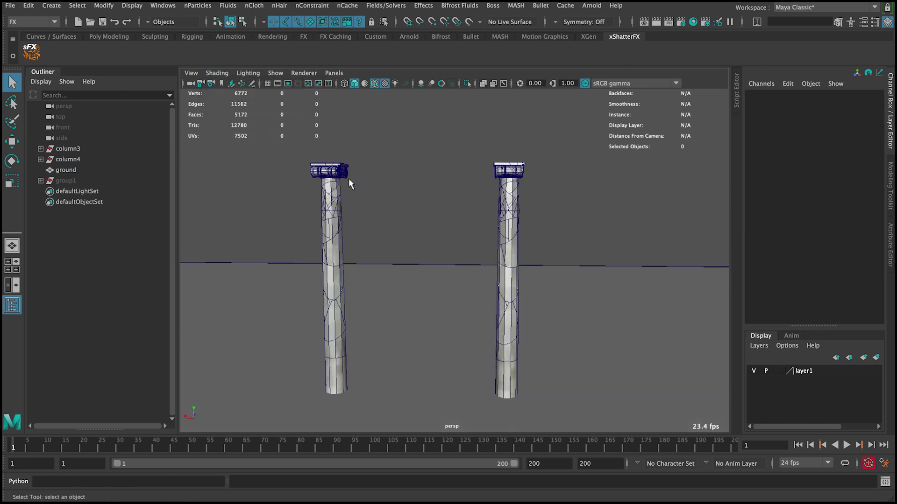
left_click(33, 54)
left_click_drag(326, 65, 738, 45)
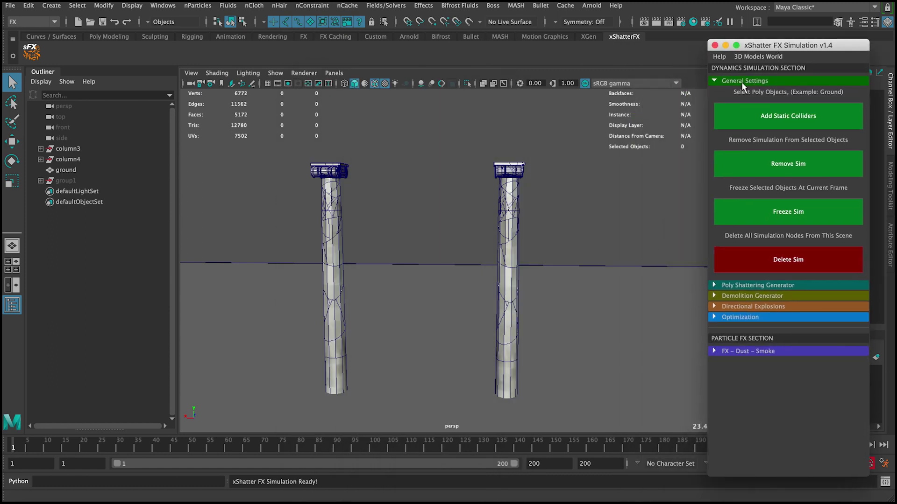
Collapse General Settings and expand the Poly Shattering Generator section
left_click(741, 82)
left_click(741, 92)
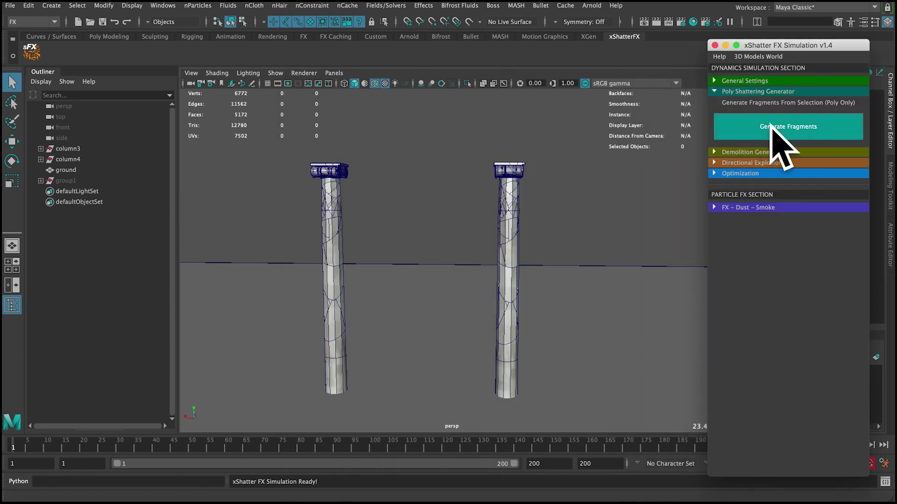
scroll(440, 249, "up", 5)
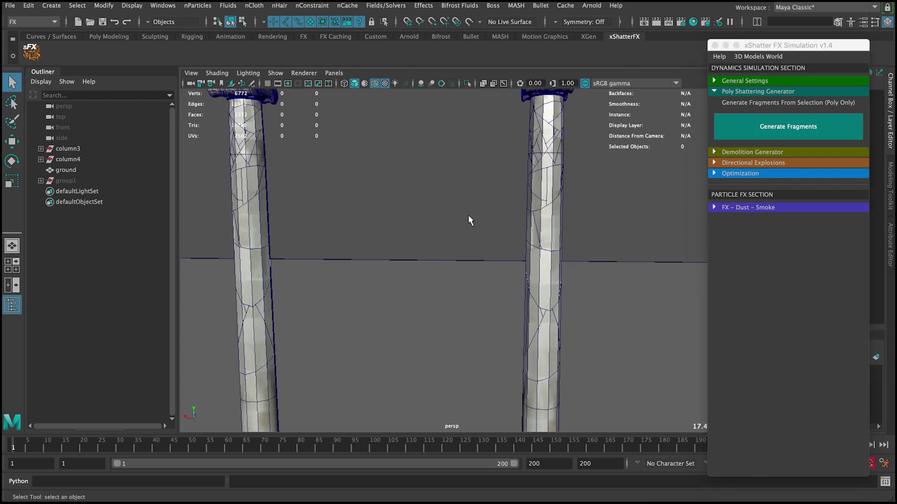
scroll(460, 215, "down", 3)
Shatter several selected right-column shards into smaller fragments with Generate Fragments
left_click(513, 233)
left_click(528, 239, "shift")
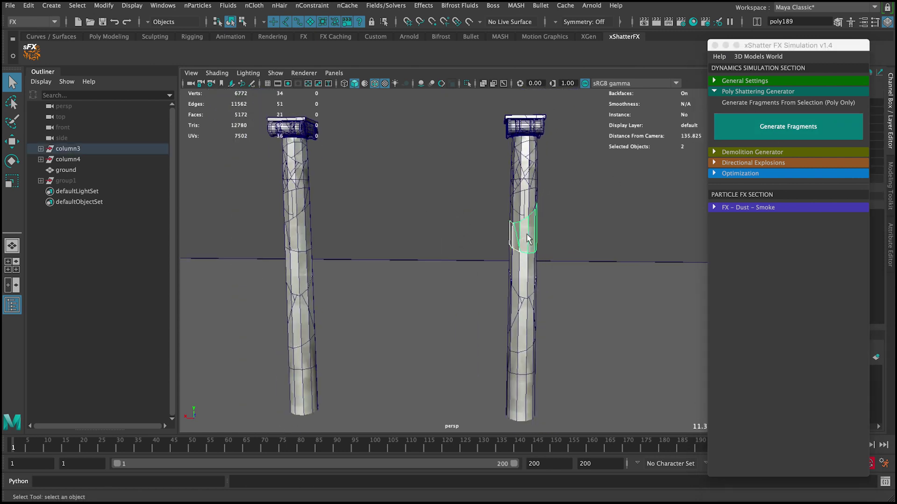
left_click(790, 129)
left_click(521, 271)
left_click(776, 126)
left_click(525, 323)
left_click(788, 127)
Shatter selected left-column shards into smaller fragments
left_click(306, 324)
left_click(308, 359, "shift")
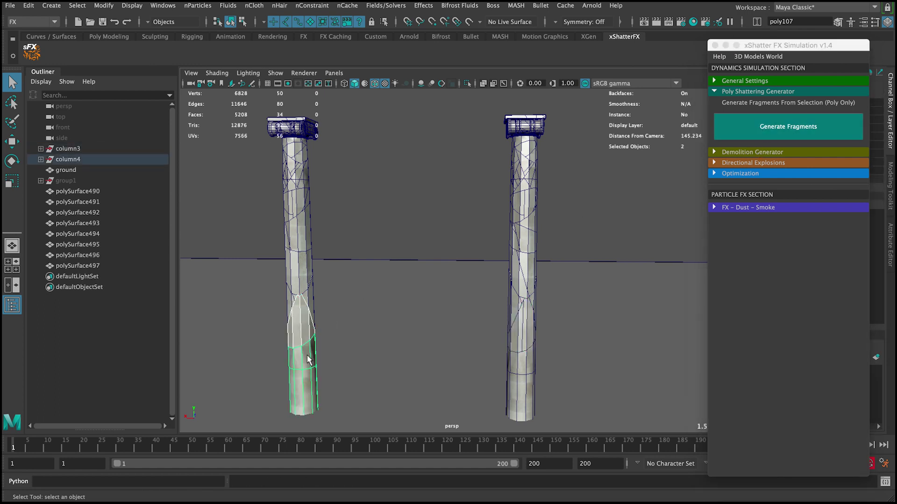
left_click(788, 126)
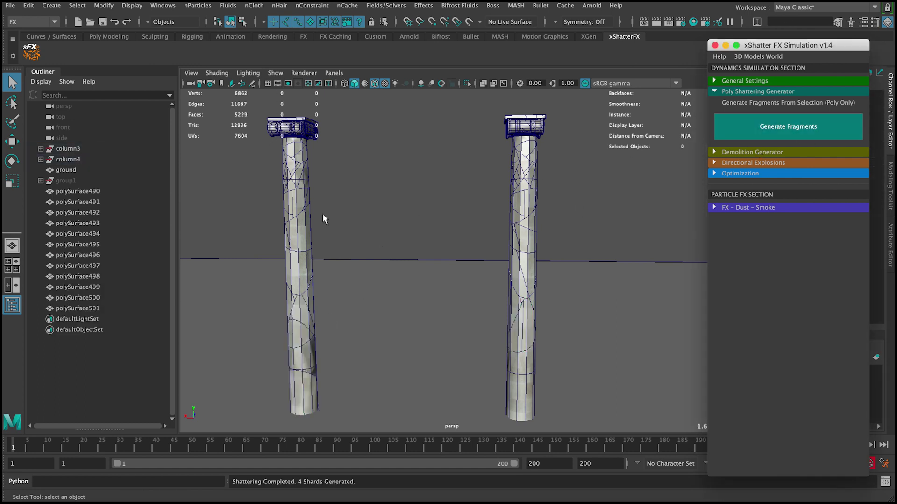
left_click(283, 231)
left_click(788, 127)
Shatter one more right-column shard, clear the selection and pick polySurface490 in the Outliner
mouse_move(406, 203)
left_mouse_down("alt")
mouse_move(290, 206)
mouse_move(398, 213)
left_mouse_up("alt")
left_click(520, 218)
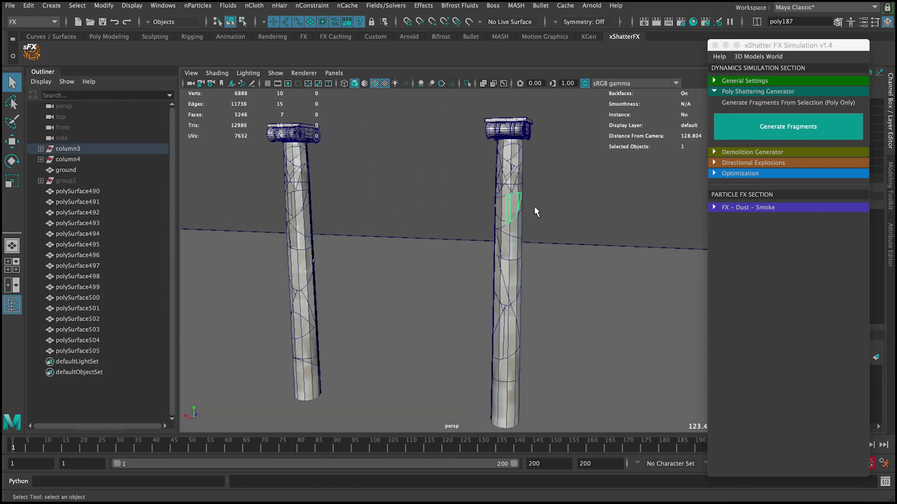
left_click(753, 132)
left_click(295, 160)
middle_click_drag(373, 197, 437, 187, "alt")
left_click(437, 187)
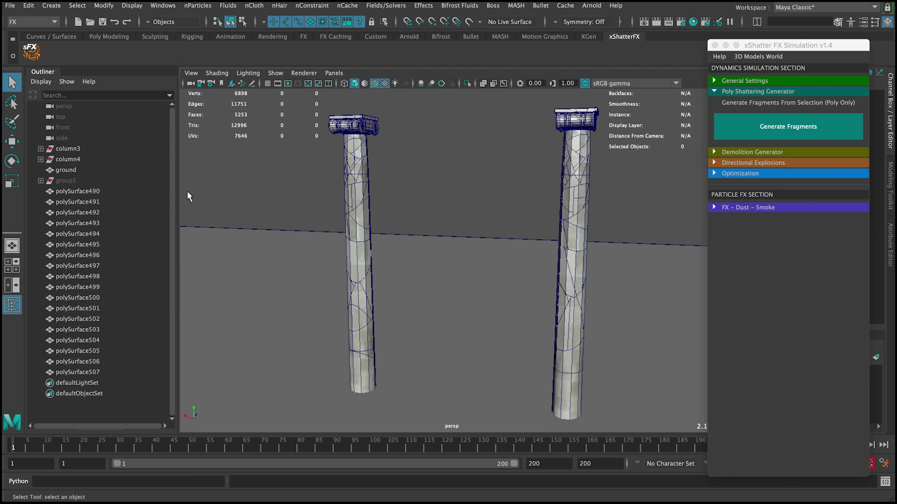
left_click(104, 191)
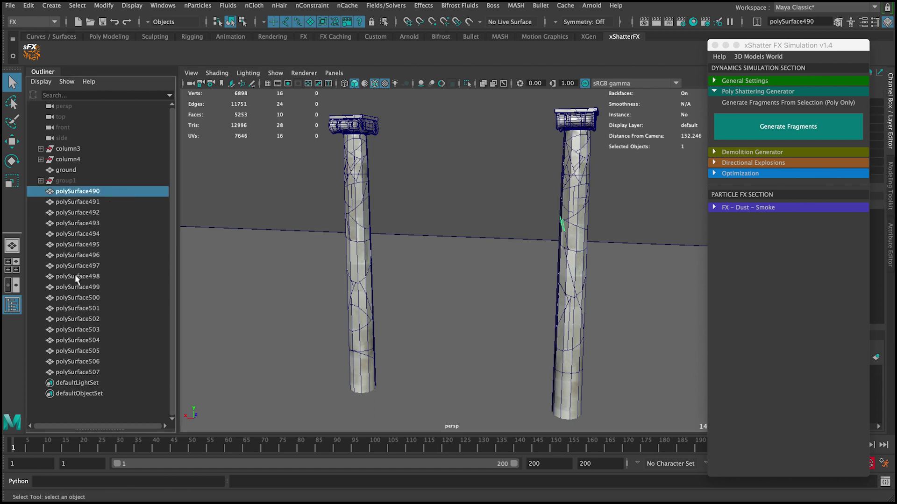
Parent polySurface490–497 under the column3 group in the Outliner
left_click(94, 372, "shift")
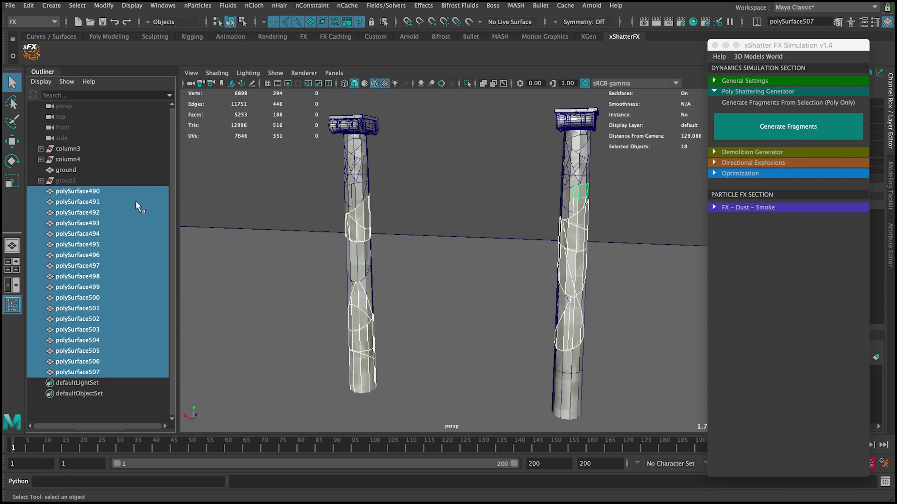
left_click(127, 192)
left_click_drag(119, 203, 105, 275, "shift")
middle_click_drag(87, 195, 80, 149)
left_click(80, 147)
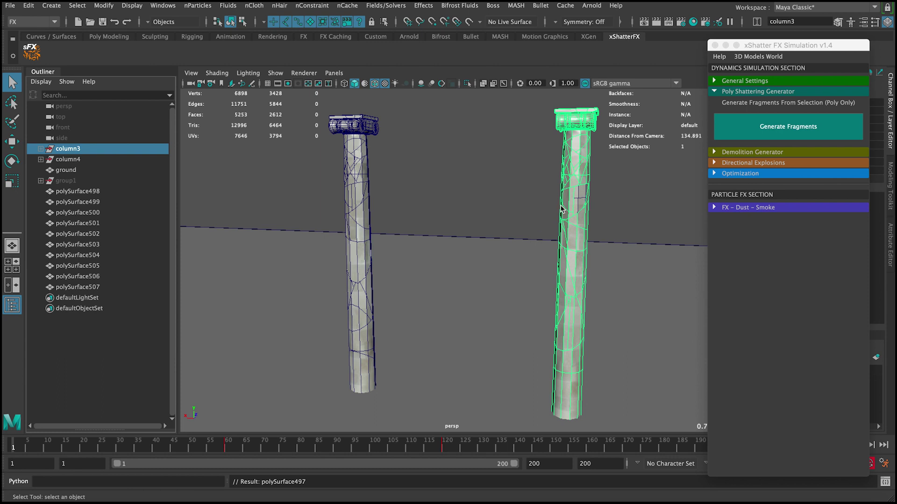
Parent polySurface506 and polySurface507 under column4, viewing in wireframe
left_click(584, 195)
left_click_drag(108, 286, 99, 279)
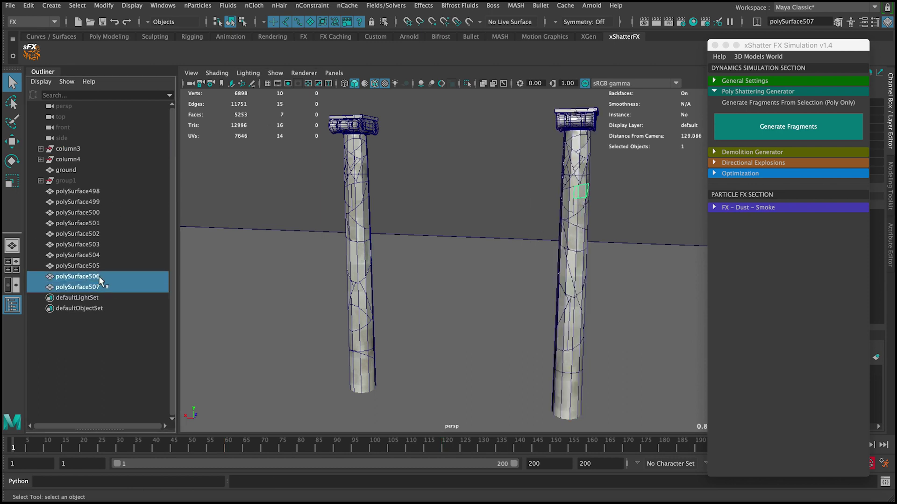
key("4")
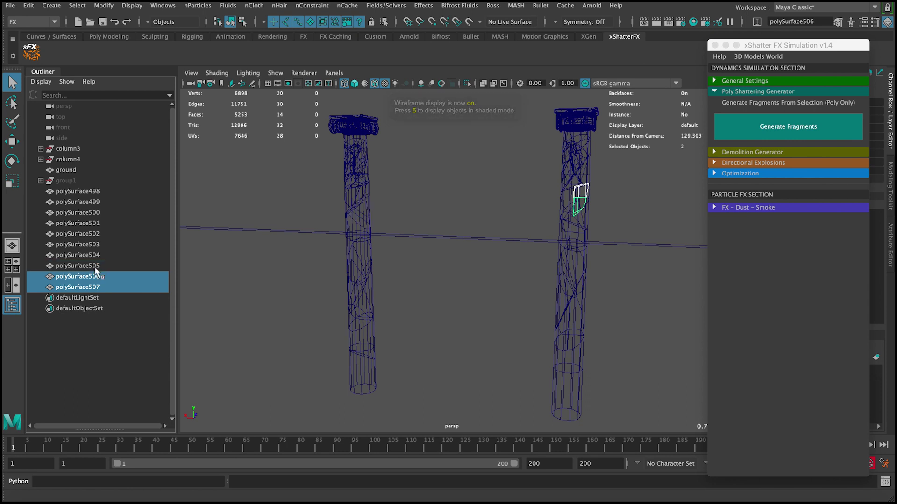
left_click_drag(100, 276, 103, 164)
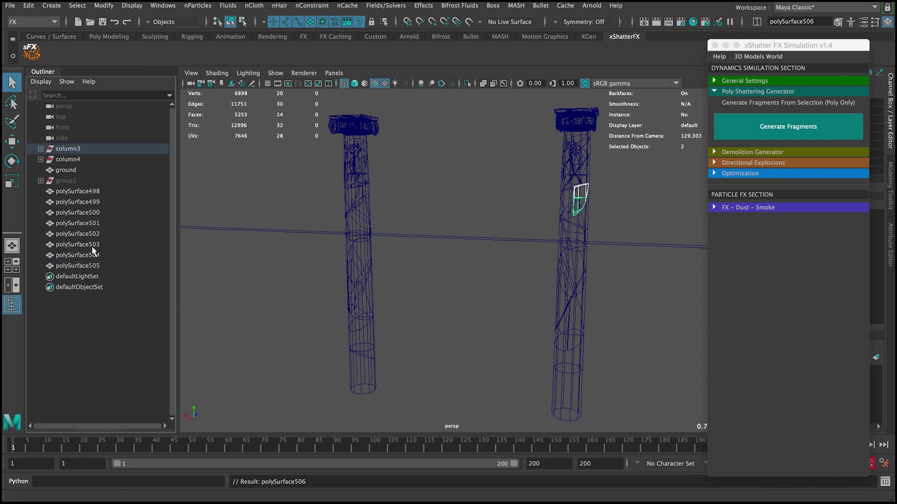
Parent polySurface498–505 under column4, then deselect and return to shaded textured display
left_click(95, 266)
left_click(94, 196, "shift")
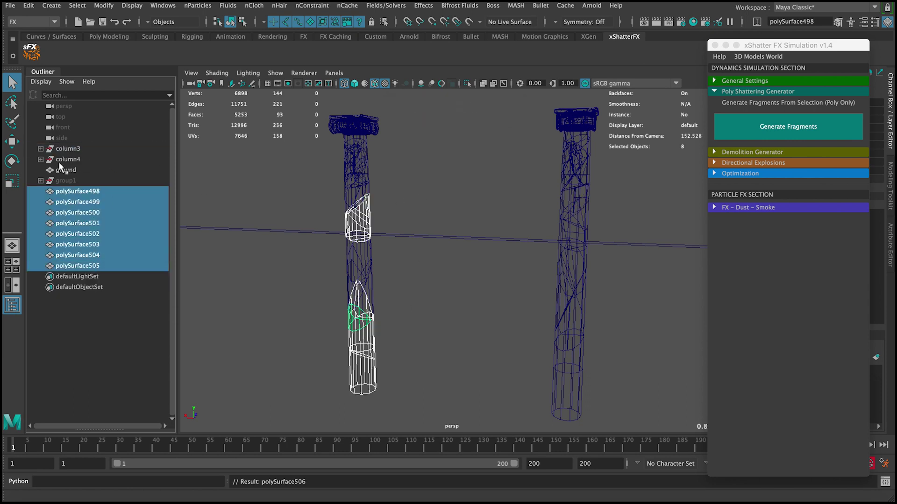
left_click_drag(78, 194, 81, 162)
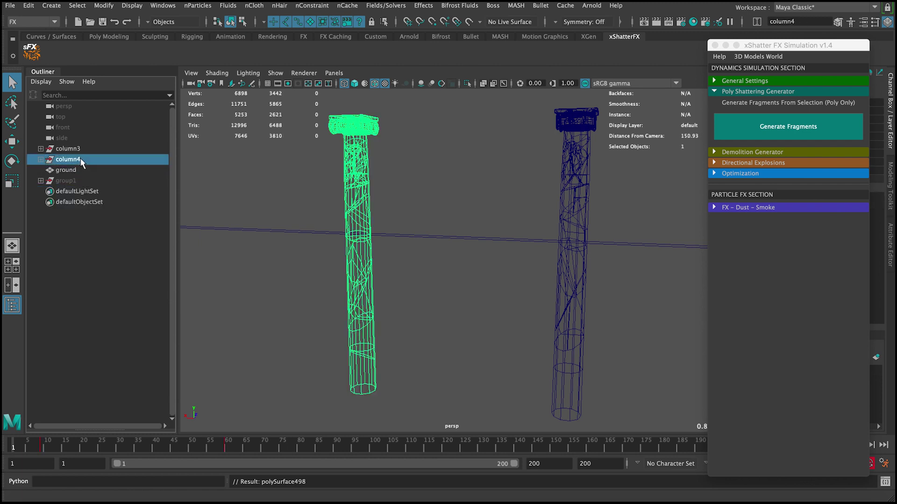
left_click(405, 159)
key("6")
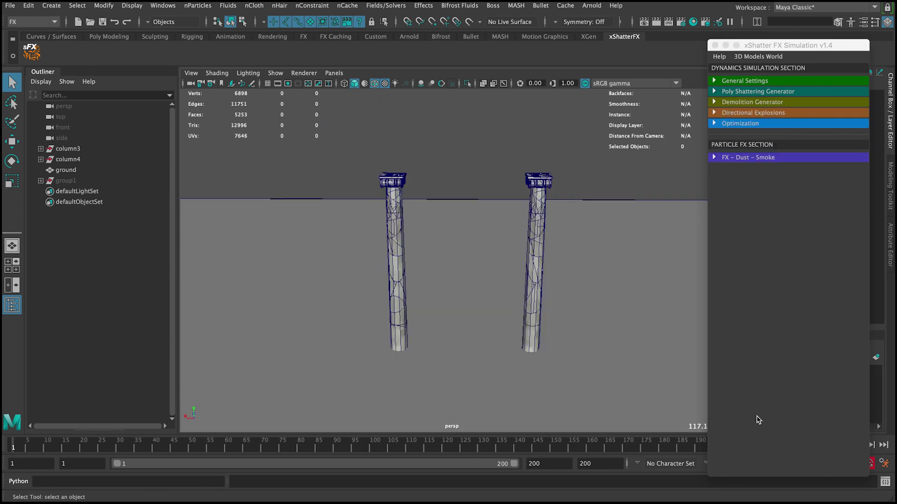
Play the collapse to frame 188, rewind, and scrub back to about frame 60
left_click_drag(784, 51, 805, 20)
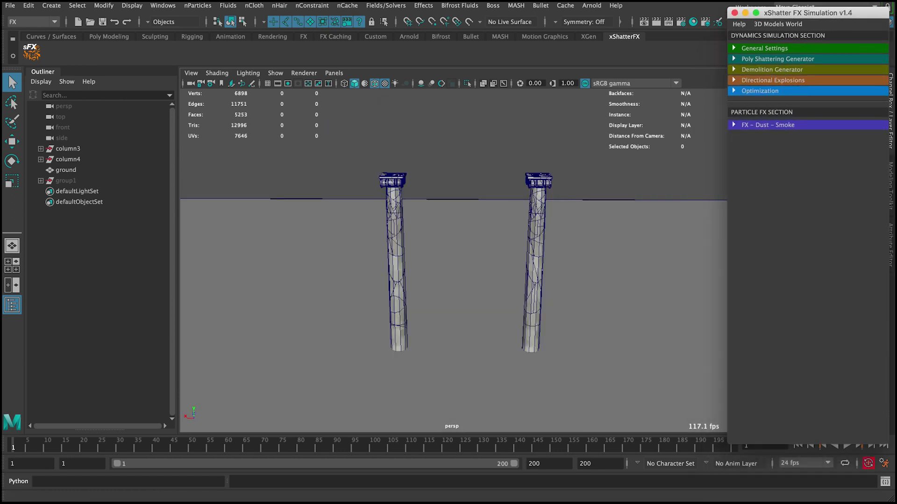
left_click(847, 446)
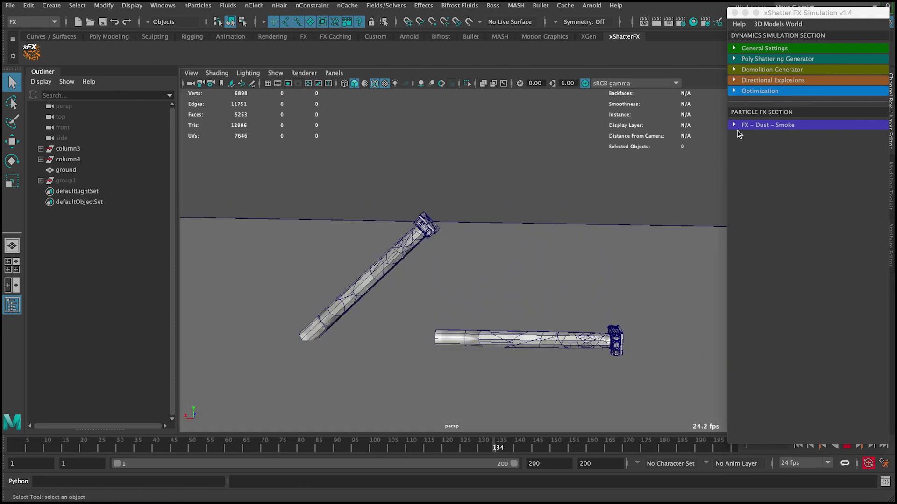
left_click(847, 447)
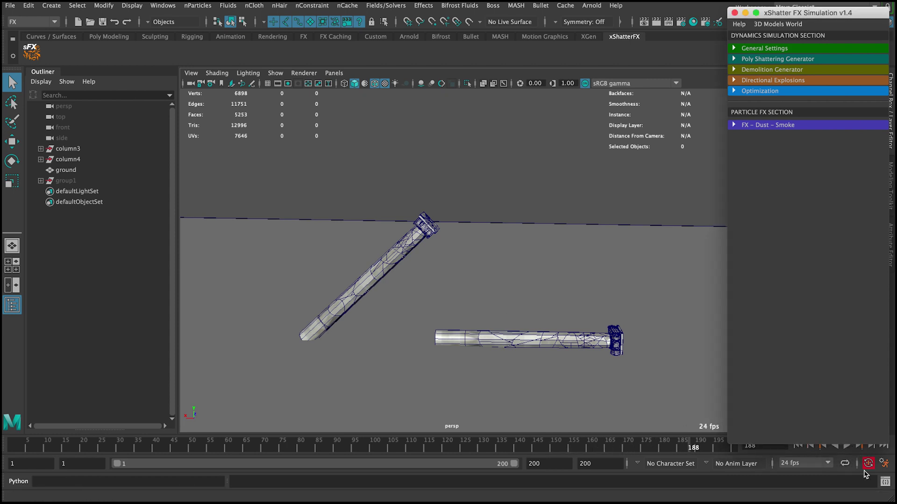
left_click(798, 445)
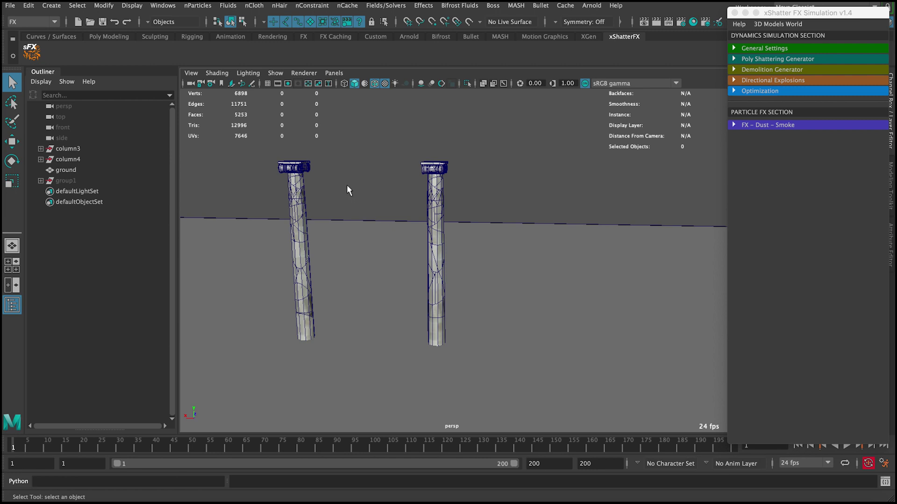
left_click_drag(27, 447, 229, 450)
Close xShatter FX and put the ground on a new display layer named Ground
scroll(358, 159, "up", 5)
left_click_drag(369, 205, 396, 216, "alt")
left_click(734, 12)
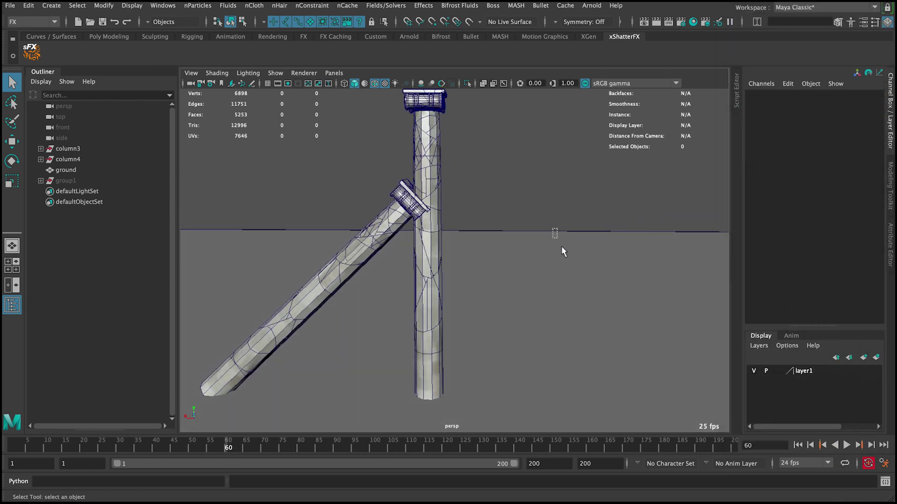
left_click(552, 228)
left_click(870, 359)
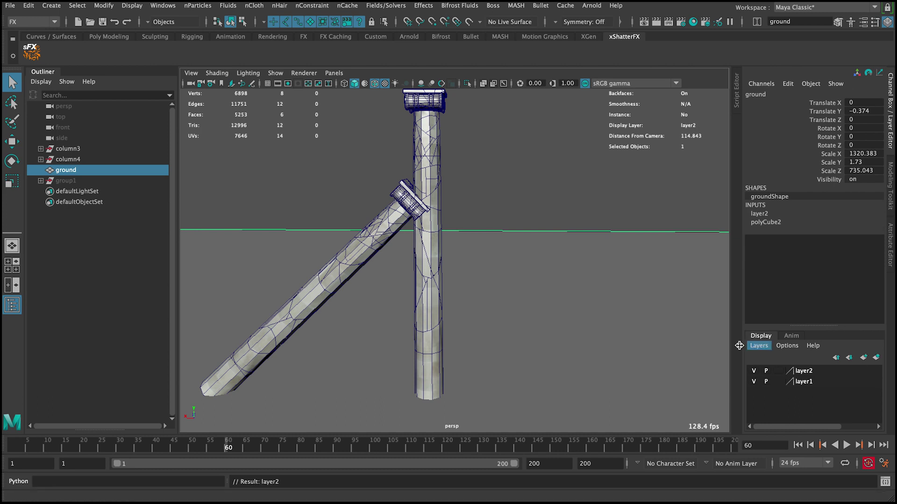
double_click(783, 370)
double_click(371, 182)
type("Ground")
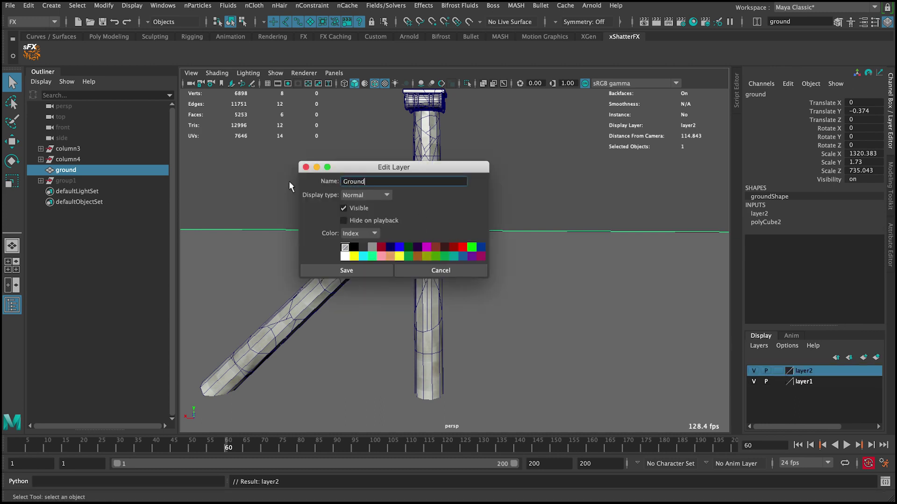
left_click(376, 269)
Set the Ground layer to Reference so the ground is unselectable, then select column4
left_click(777, 370)
left_click(777, 371)
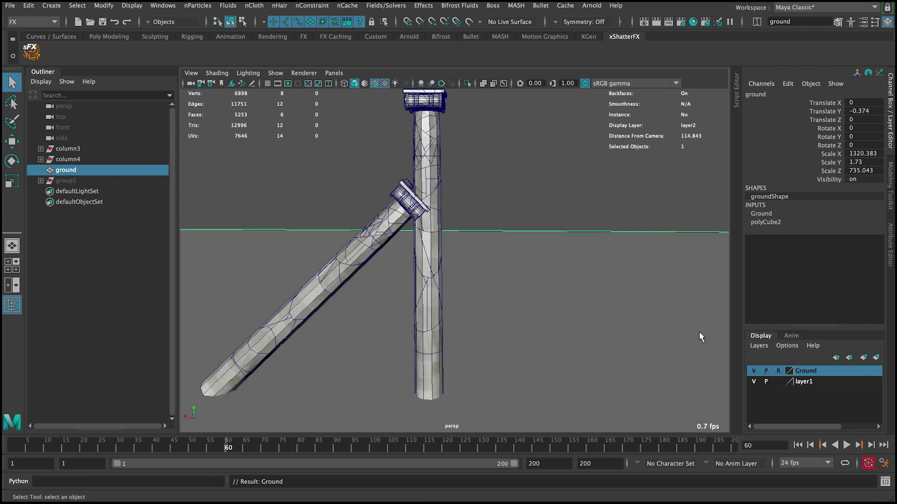
scroll(377, 184, "down", 3)
left_click(392, 193)
scroll(395, 197, "up", 3)
left_click_drag(399, 213, 400, 208, "alt")
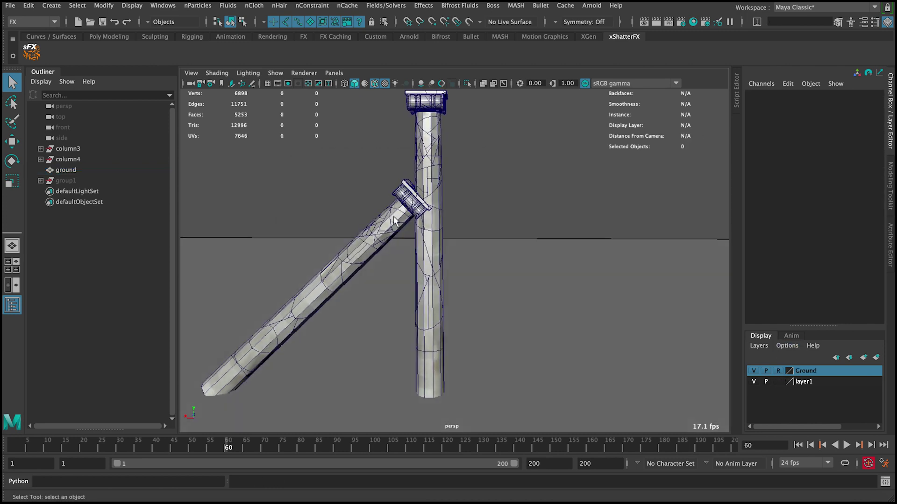
left_click(79, 160)
Select the shattered top pieces of column4 in isolation, then exit Isolate Select at frame 1
left_click(467, 84)
left_click_drag(434, 222, 436, 224)
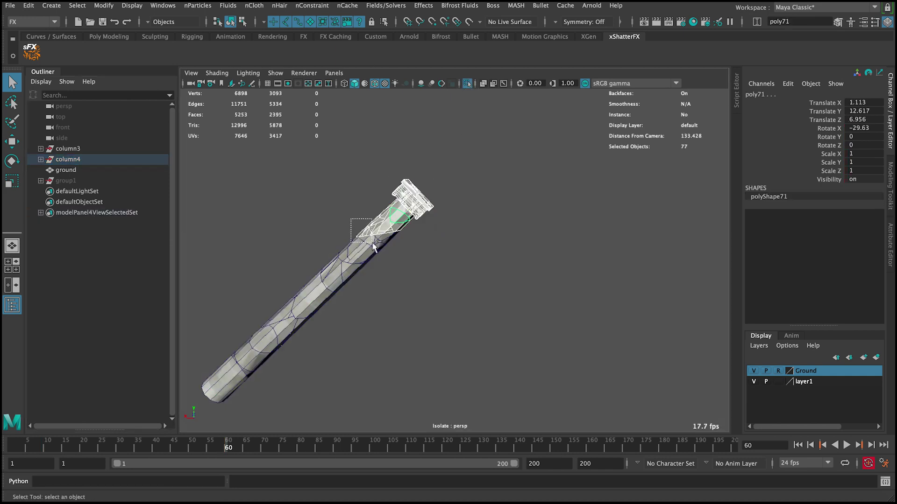
left_click_drag(388, 252, 425, 226, "alt")
left_click(471, 84)
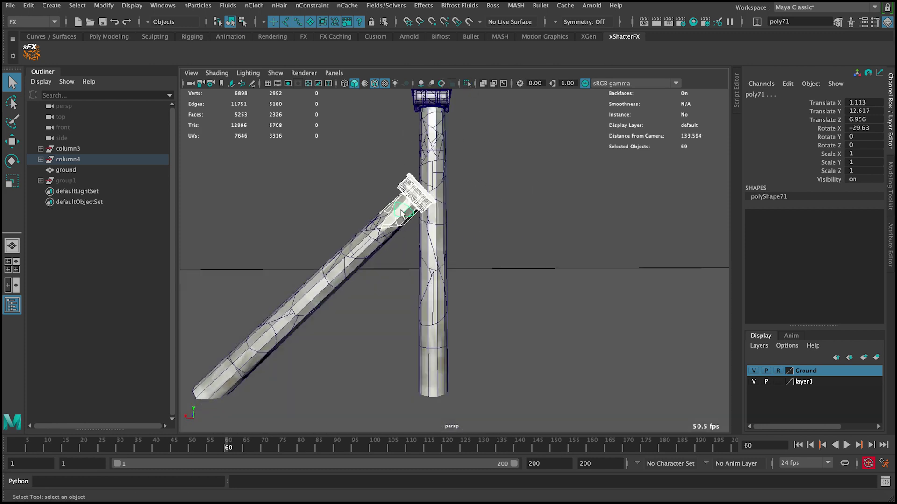
left_click(799, 446)
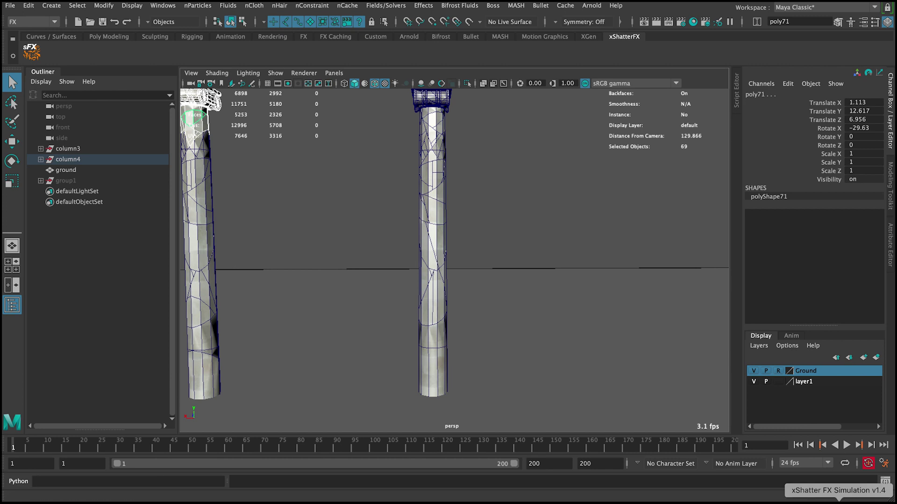
left_click(835, 501)
right_click_drag(388, 191, 346, 196, "alt")
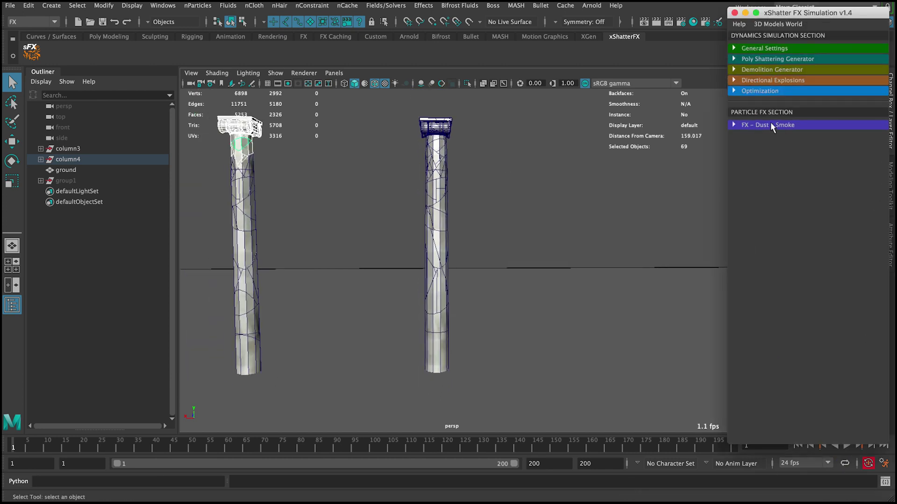
In Demolition Generator, Convert To Dynamics and Generate Demolition with gravity control
left_click(775, 69)
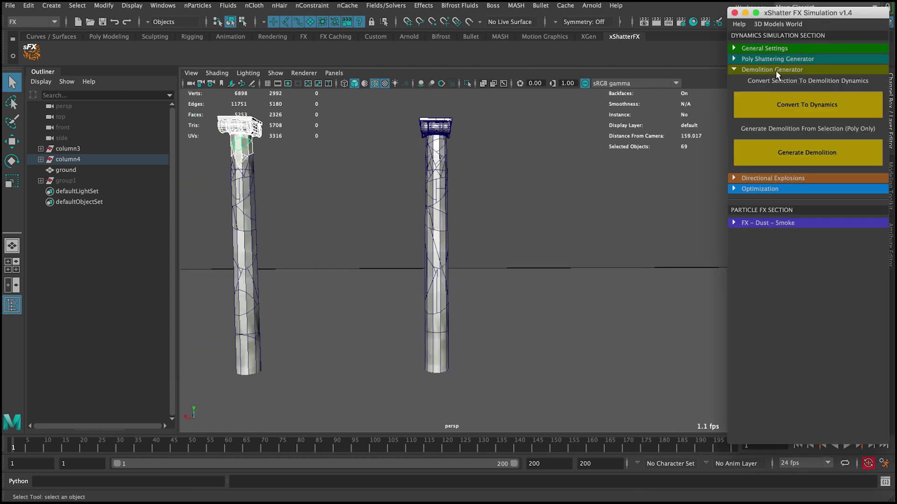
left_click(788, 109)
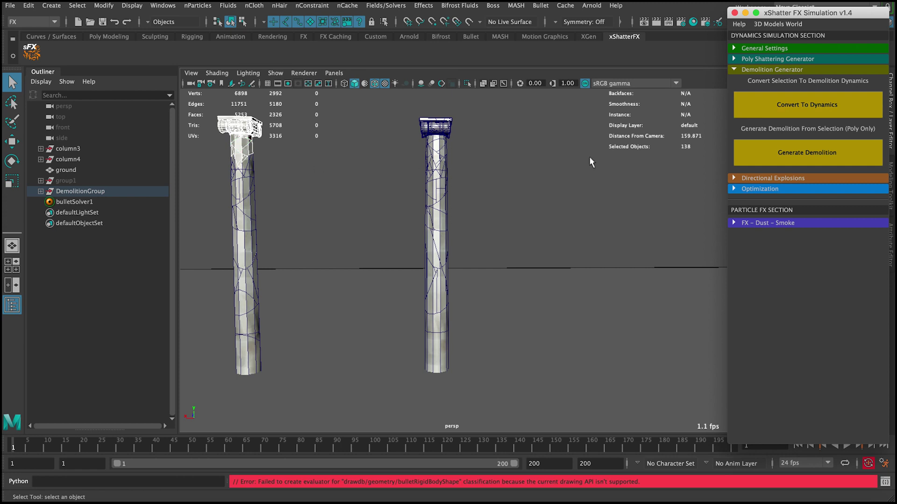
left_click(807, 153)
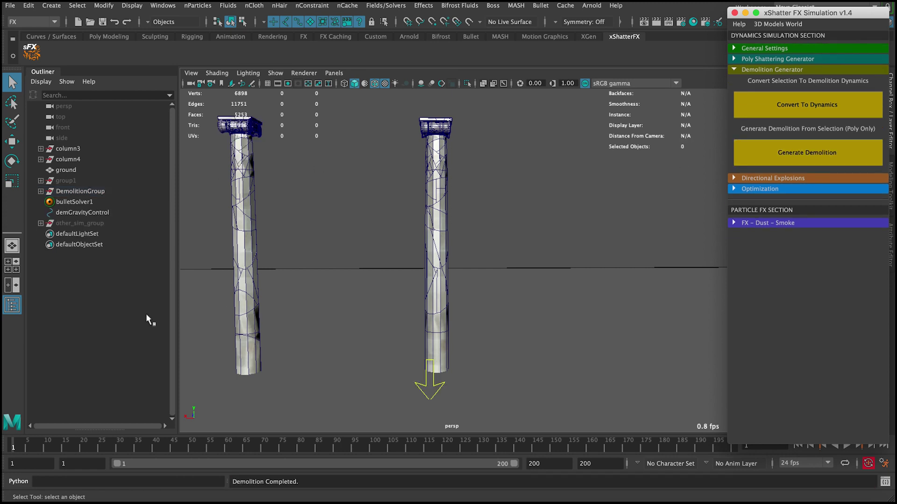
left_click(734, 12)
Test-play the collapse and parent DemolitionGroup under column4 instead of column3
left_click(847, 445)
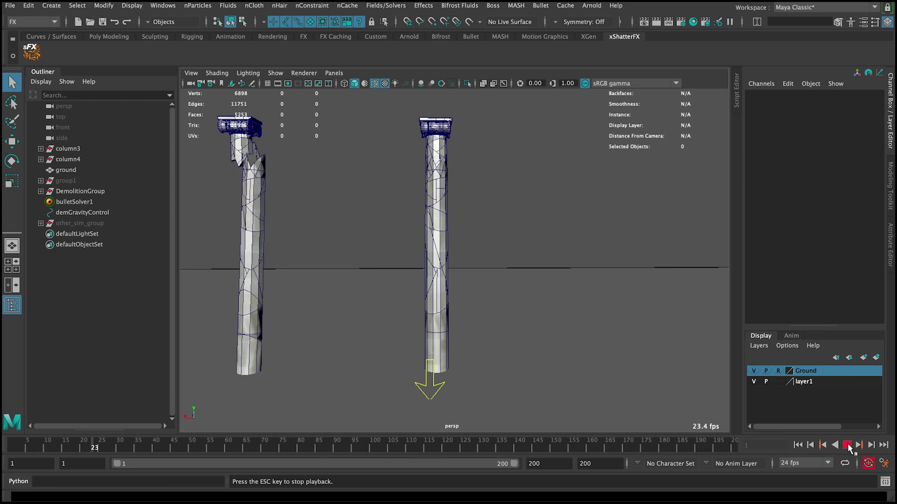
key("Escape")
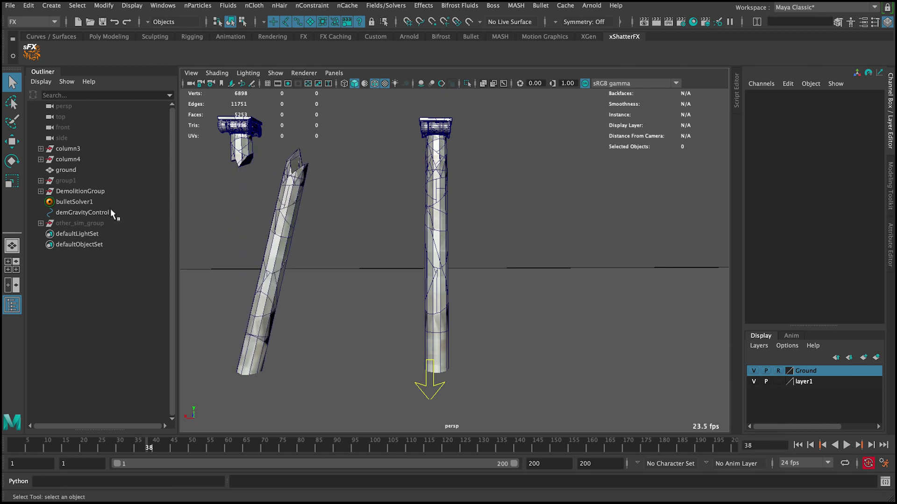
left_click(91, 193)
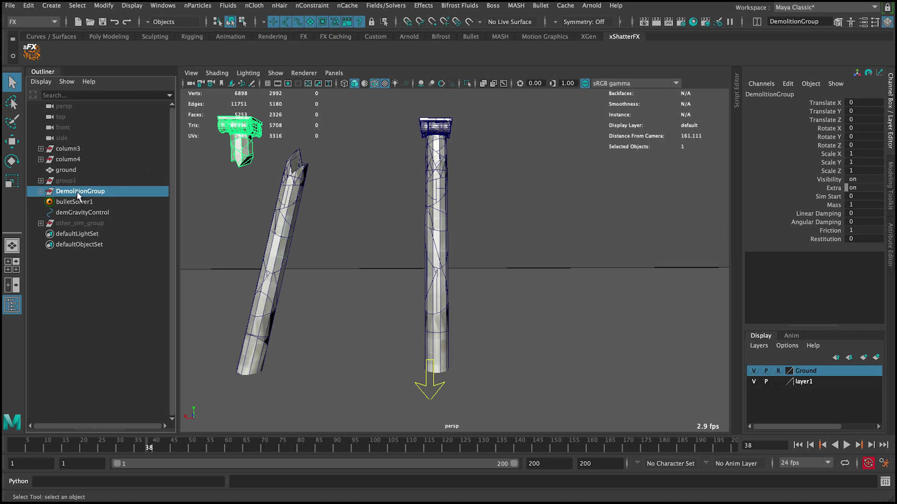
left_click(798, 445)
left_click_drag(85, 189, 85, 153)
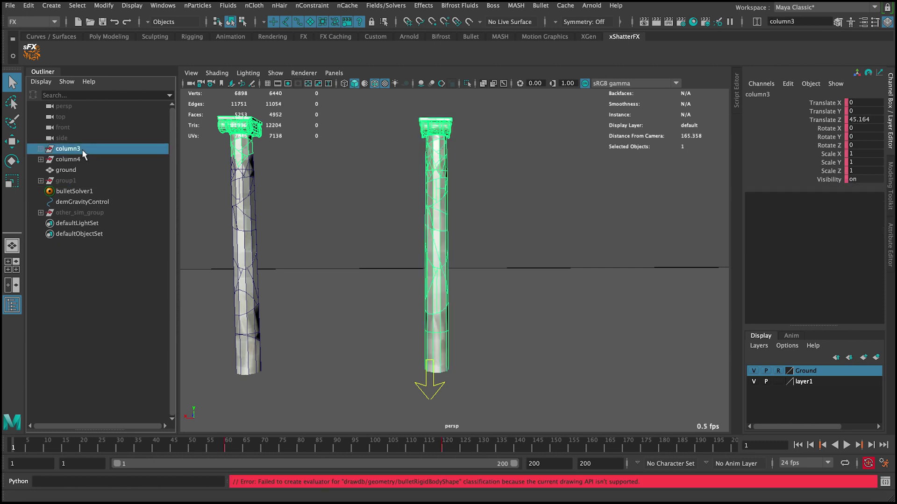
key("ctrl+z")
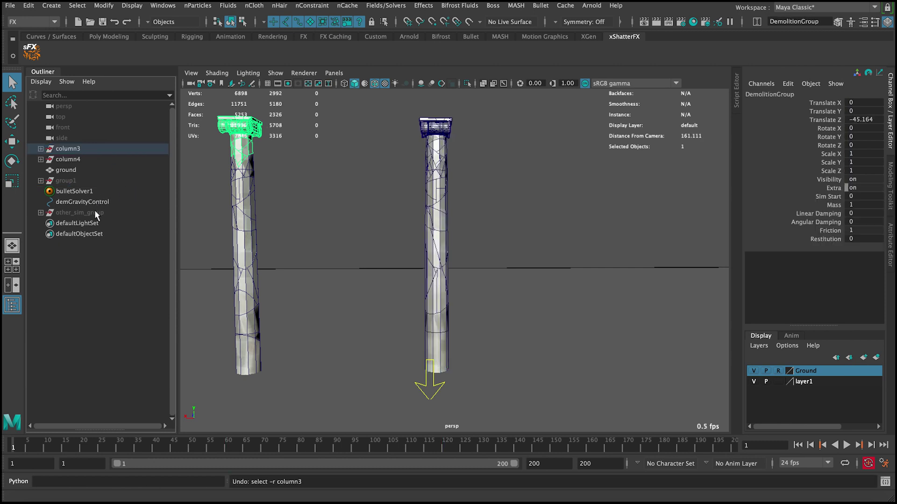
key("ctrl+z")
left_click_drag(87, 196, 83, 159)
left_click(276, 196)
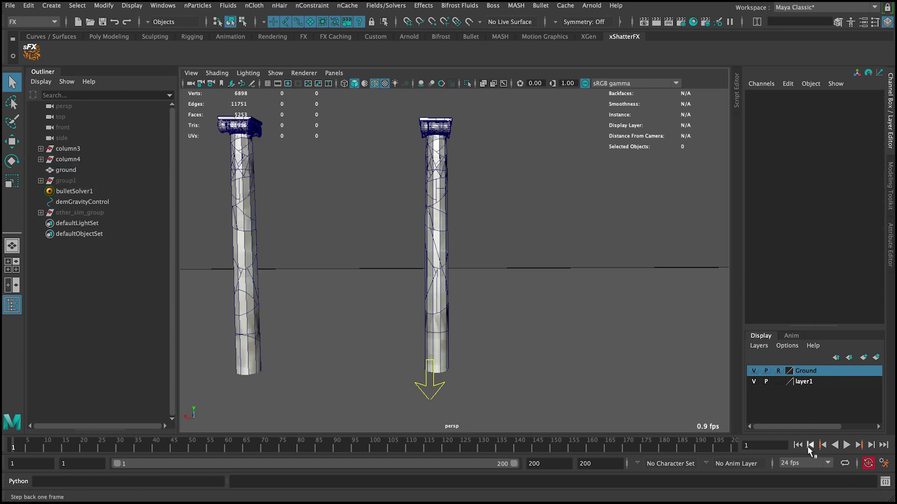
Replay, select DemolitionGroup, and review the fall between frames 46 and 59
left_click(847, 446)
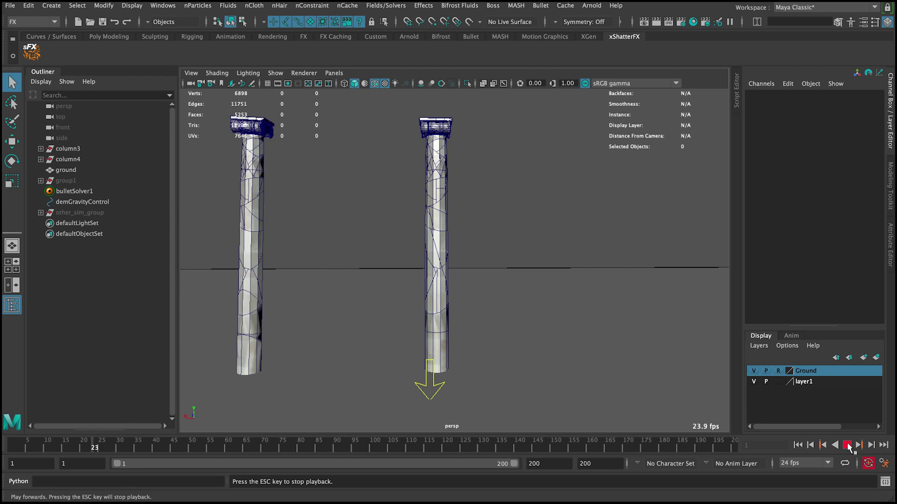
key("Escape")
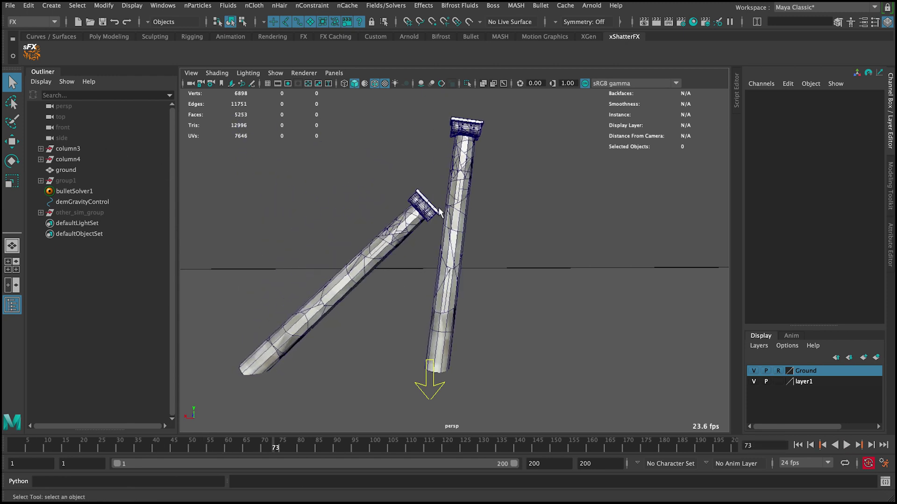
left_click(422, 215)
left_click(423, 215)
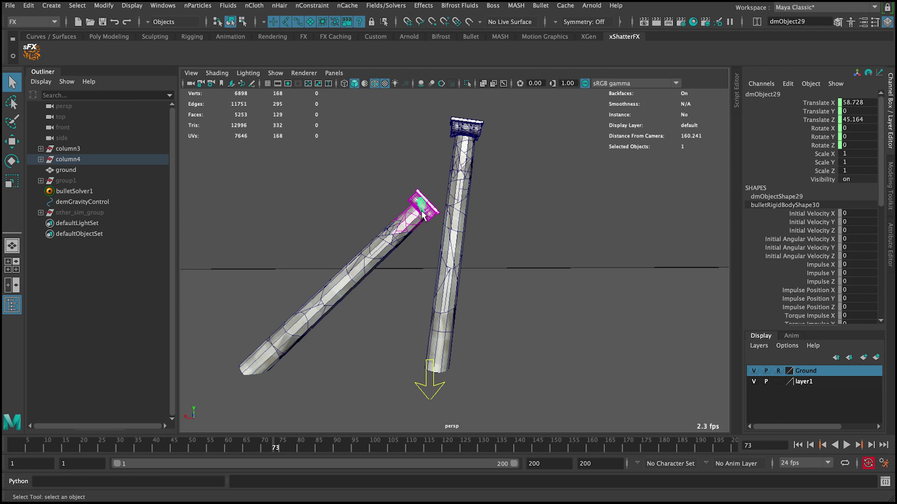
key("Up")
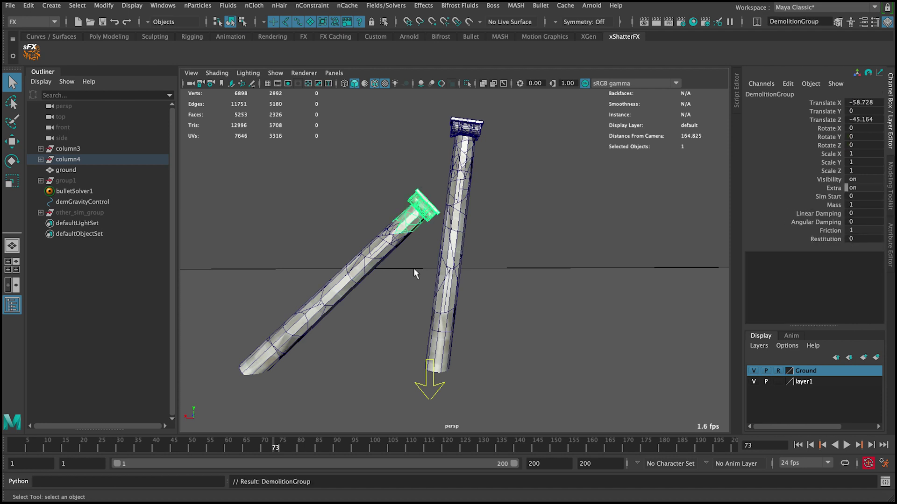
left_click_drag(178, 447, 223, 447)
mouse_move(382, 290)
left_mouse_down("alt")
mouse_move(372, 305)
mouse_move(381, 305)
left_mouse_up("alt")
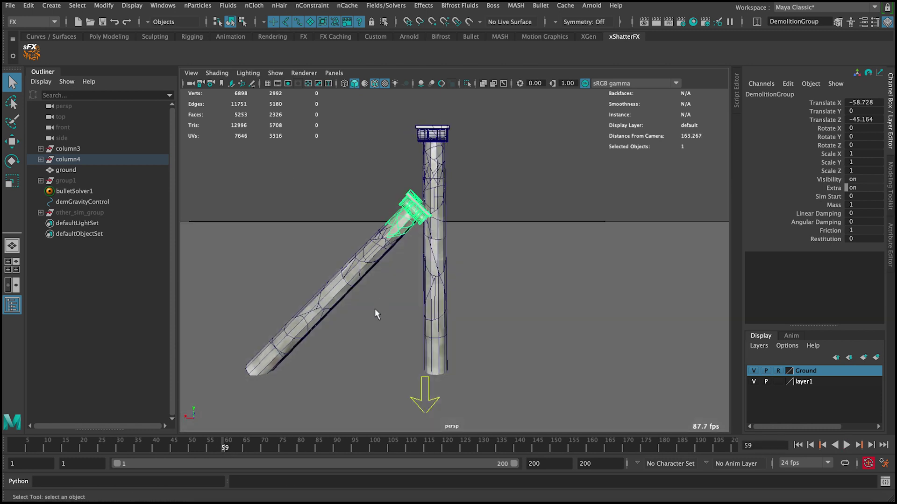
left_click_drag(224, 448, 221, 448)
left_click_drag(327, 349, 340, 323, "alt")
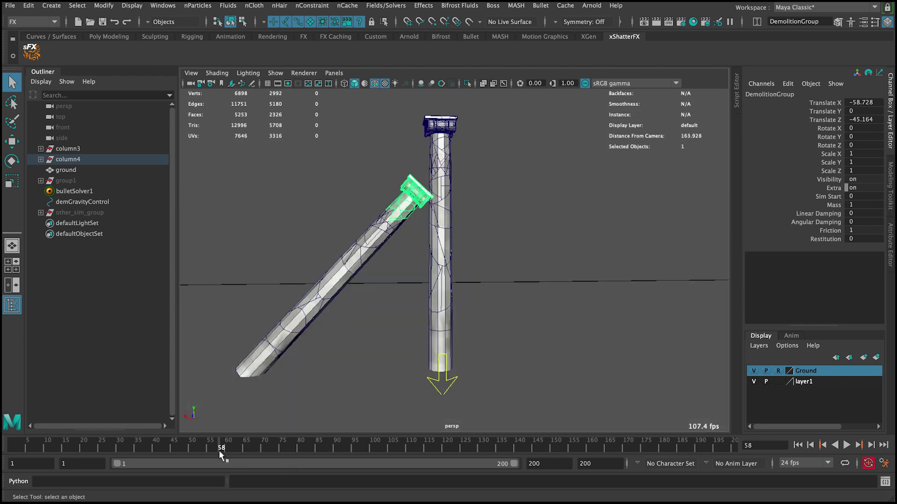
left_click_drag(218, 449, 220, 450)
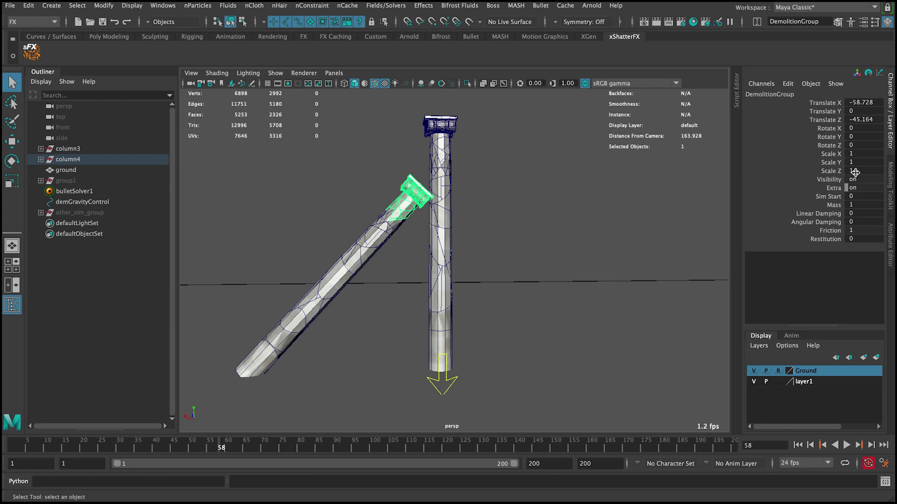
Key the Sim Start attribute in the Channel Box and set it to 1
left_click(839, 195)
right_click_drag(825, 200, 810, 217)
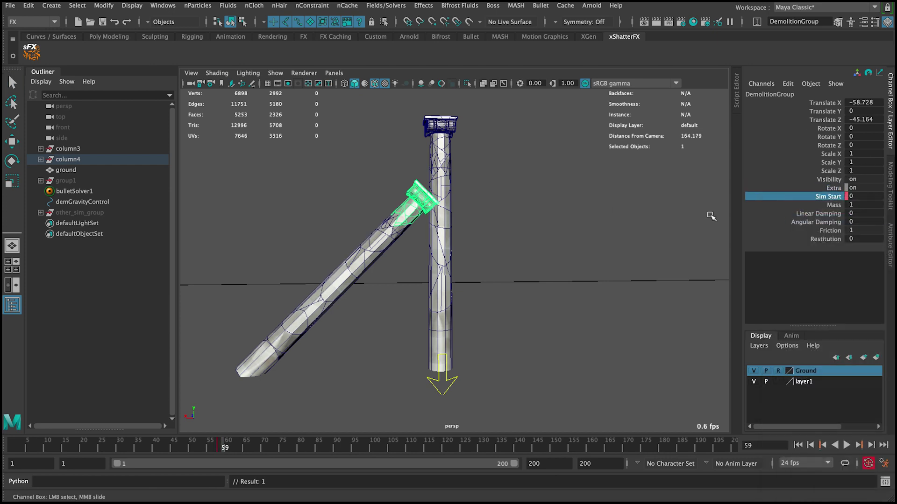
left_click(865, 202)
key("Return")
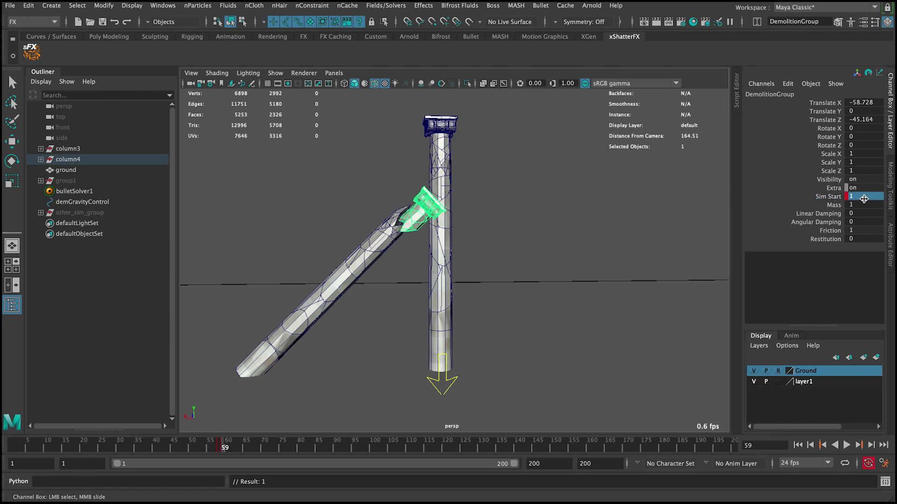
Replay the simulation to frame 88 and select the demGravityControl arrow
left_click(797, 445)
left_click(847, 445)
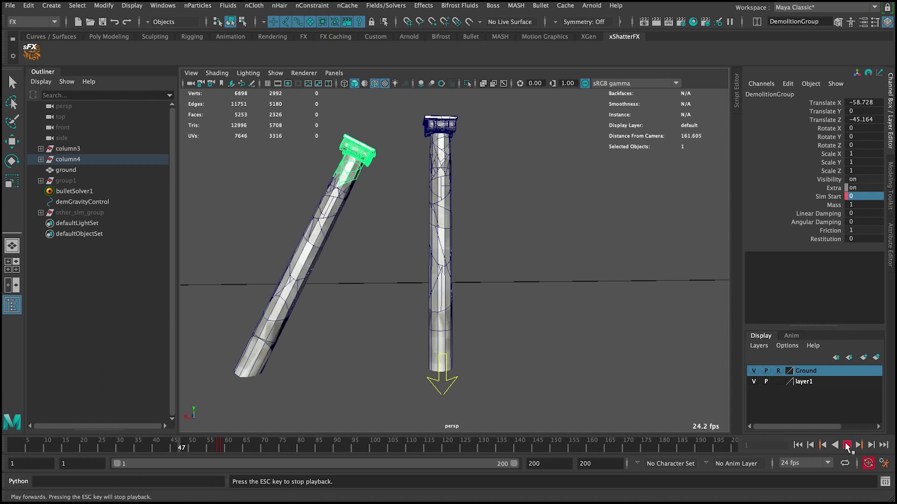
left_click(847, 445)
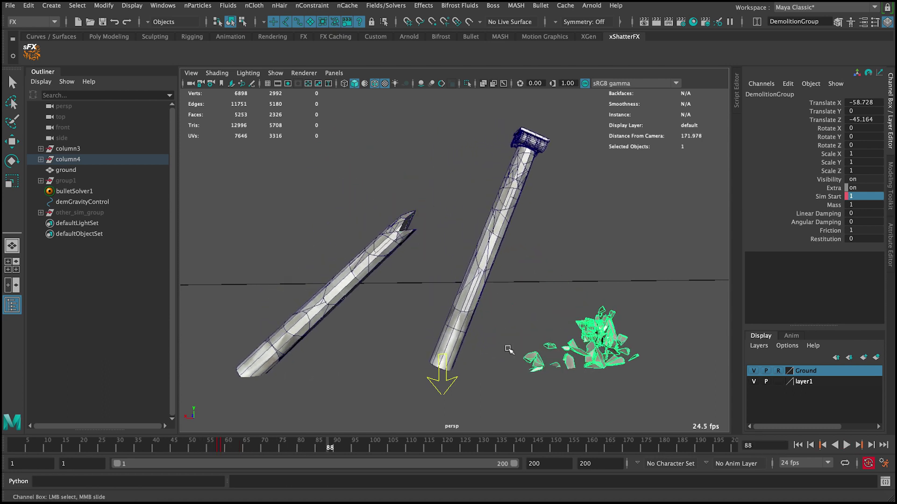
left_click(452, 379)
left_click_drag(470, 375, 445, 372, "alt")
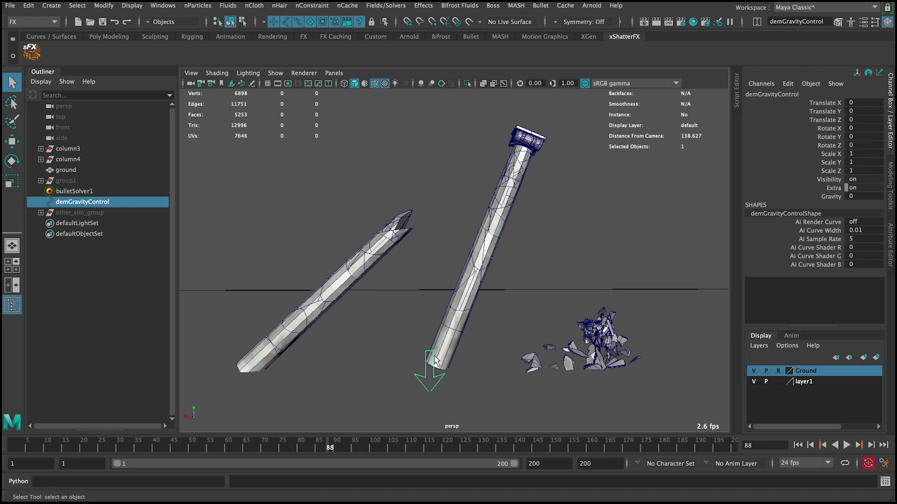
Reselect the gravity control and replay the simulation from frame 1 to check the fall
key("r")
key("q")
left_click(432, 254)
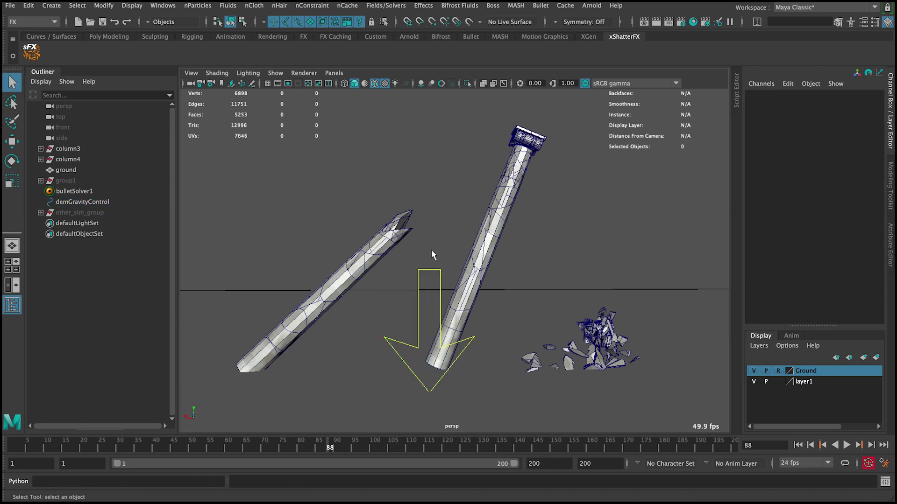
left_click(438, 271)
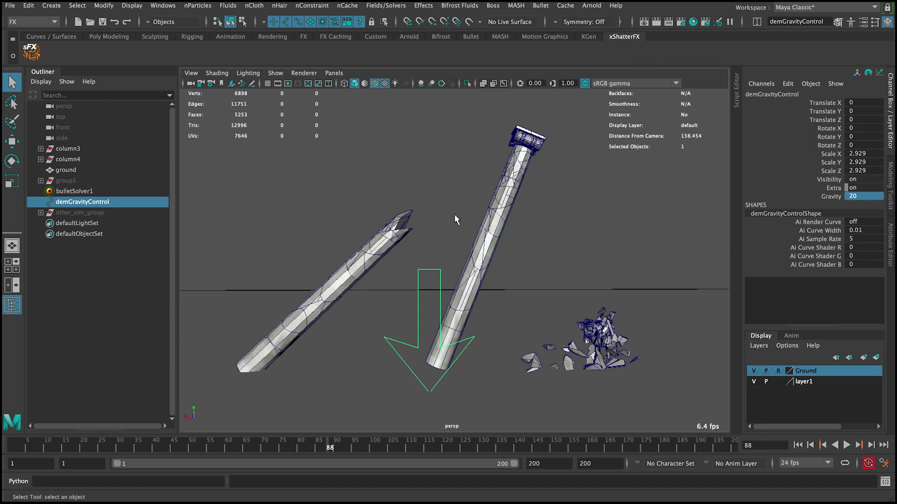
scroll(457, 219, "down", 3)
left_click(798, 446)
left_click(846, 446)
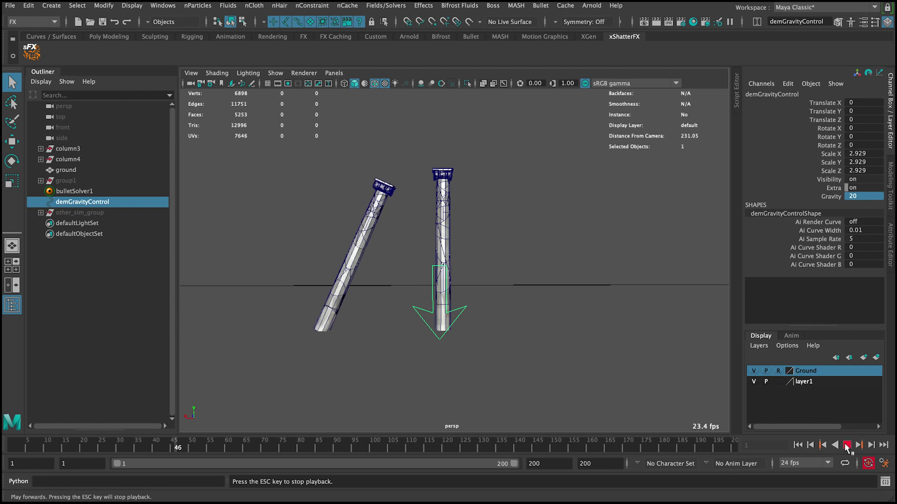
left_click(846, 446)
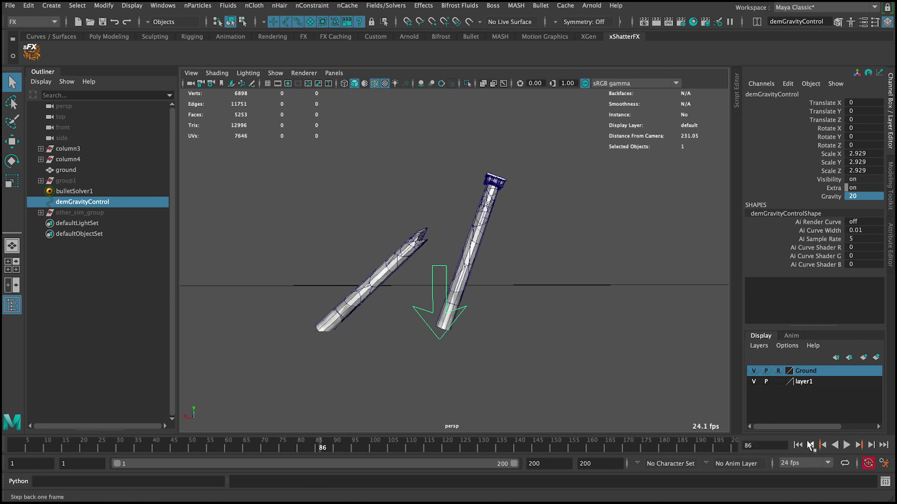
left_click(798, 445)
Make the Ground layer selectable and add the ground plane as a static collider
left_click(839, 503)
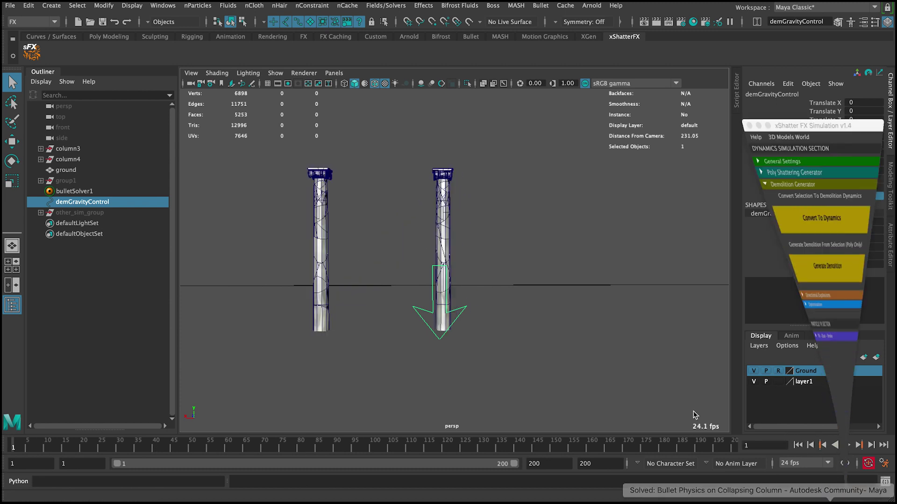
left_click(559, 297)
left_click_drag(772, 13, 575, 9)
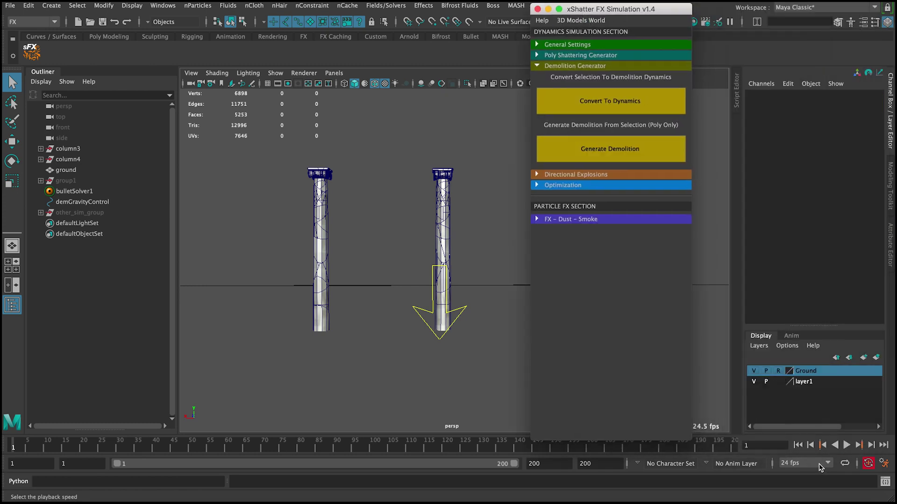
left_click(779, 374)
left_click_drag(500, 304, 501, 304)
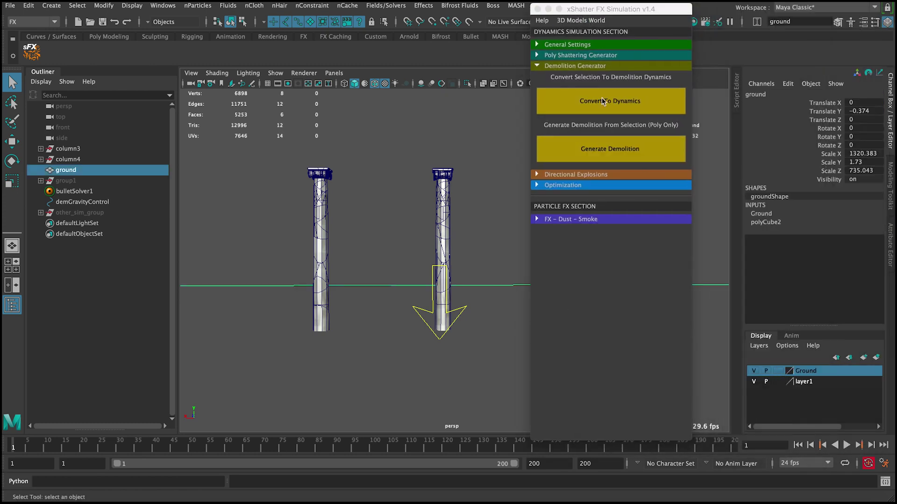
left_click(563, 45)
left_click(585, 81)
left_click(547, 9)
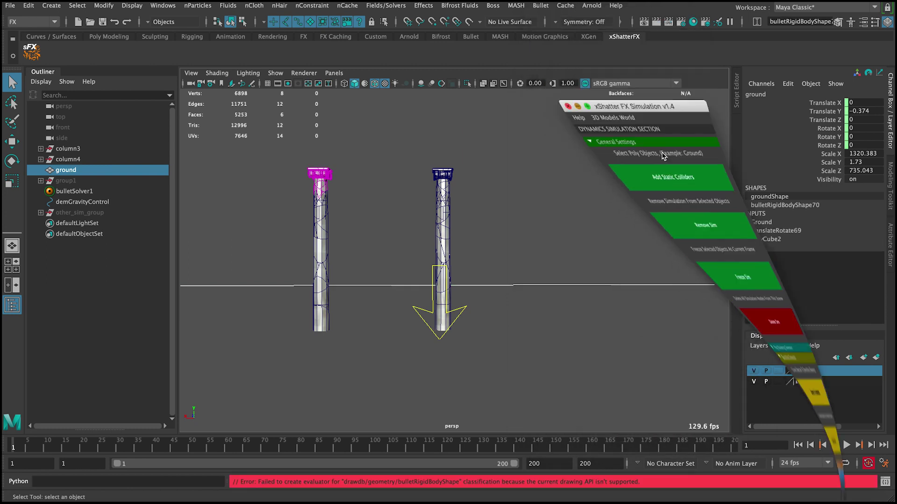
Play back the current simulation to review it, then return to frame 1
left_click(660, 239)
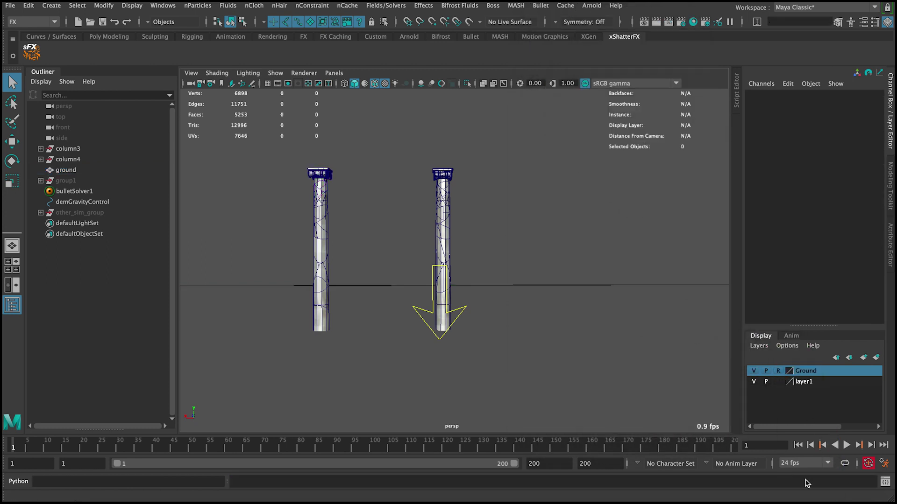
left_click(846, 446)
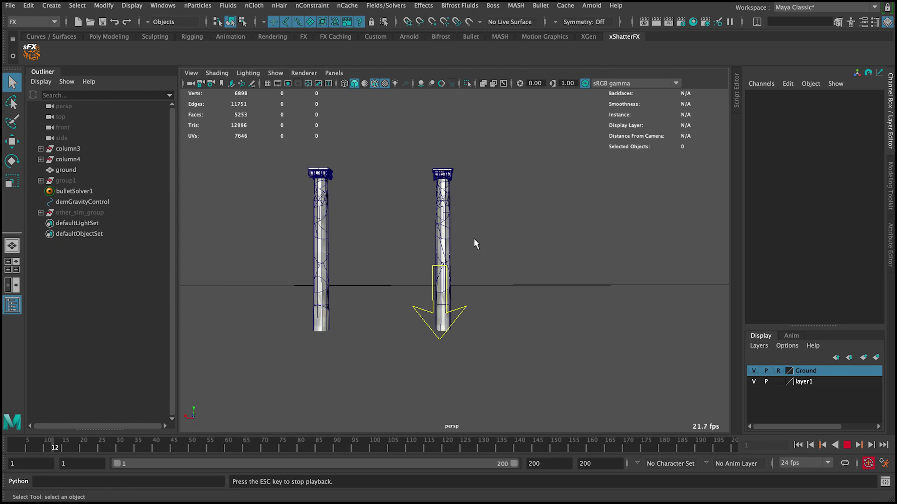
left_click_drag(476, 240, 471, 249, "alt")
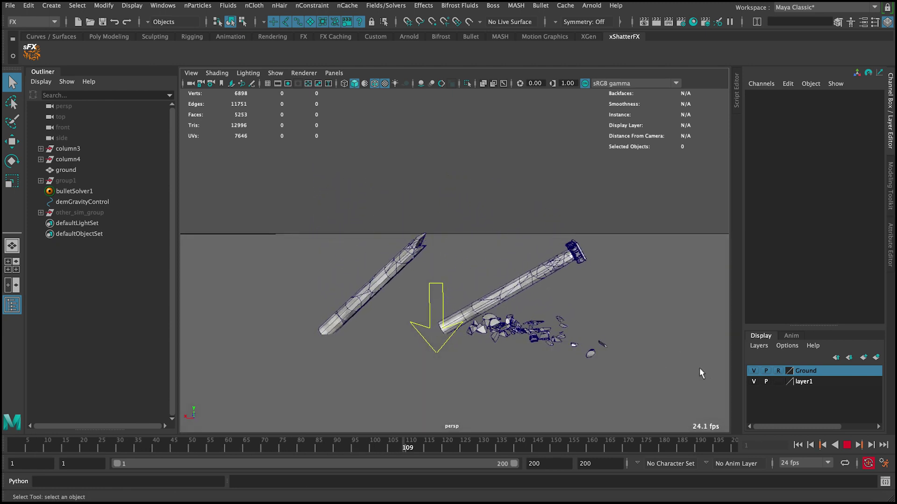
left_click(847, 445)
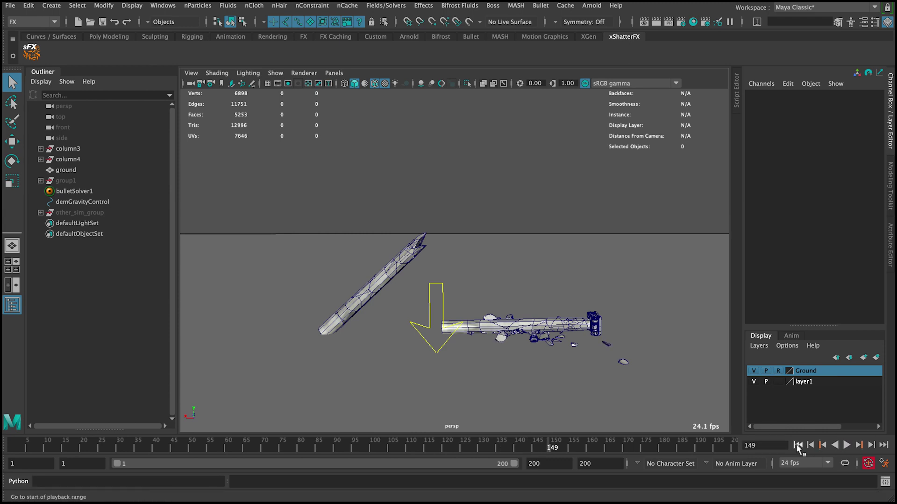
left_click(798, 445)
left_click_drag(433, 192, 386, 164, "alt")
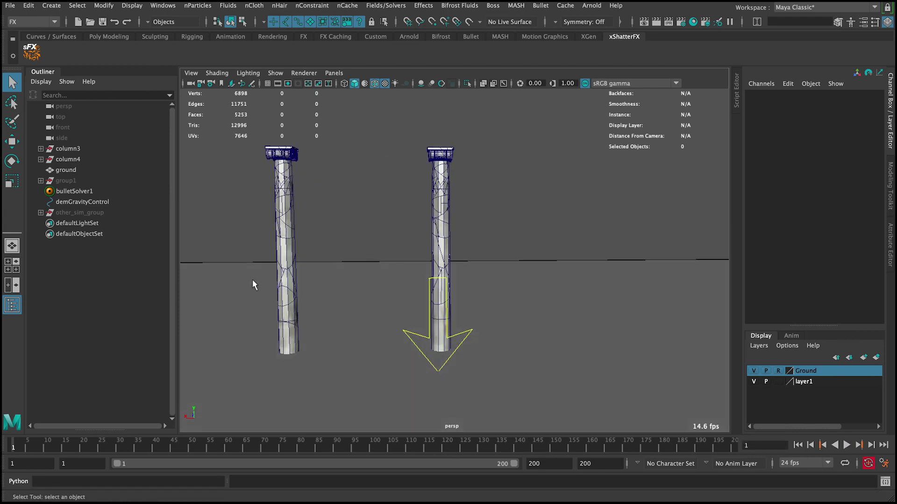
At frame 76, tip column4 over to about 89° Z and lift it slightly above the ground
left_click(68, 160)
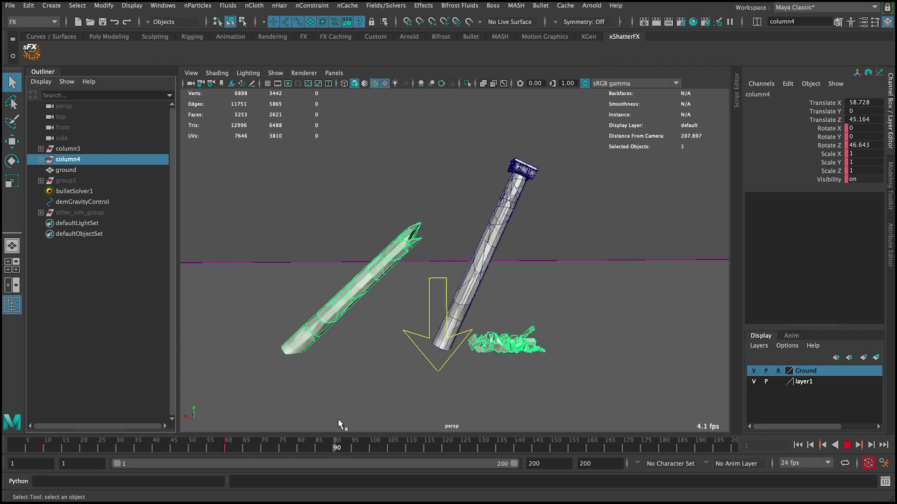
left_click_drag(268, 446, 286, 446)
key("e")
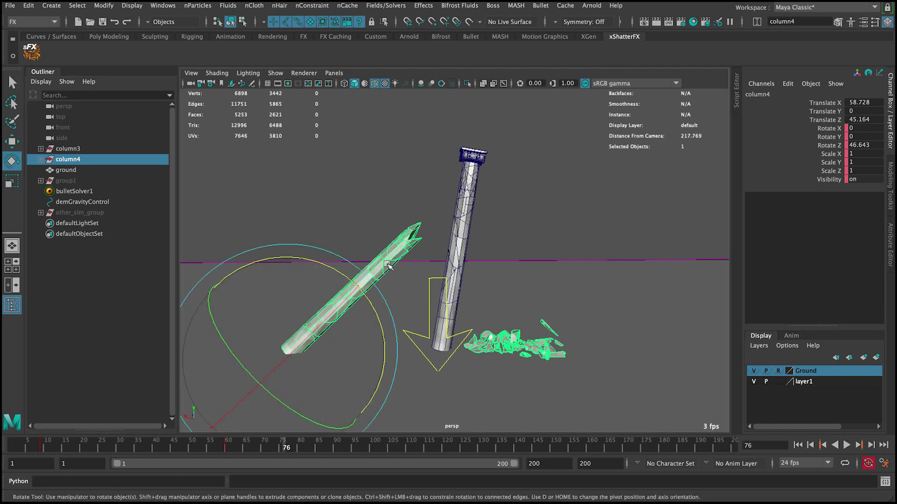
left_click_drag(359, 289, 370, 366)
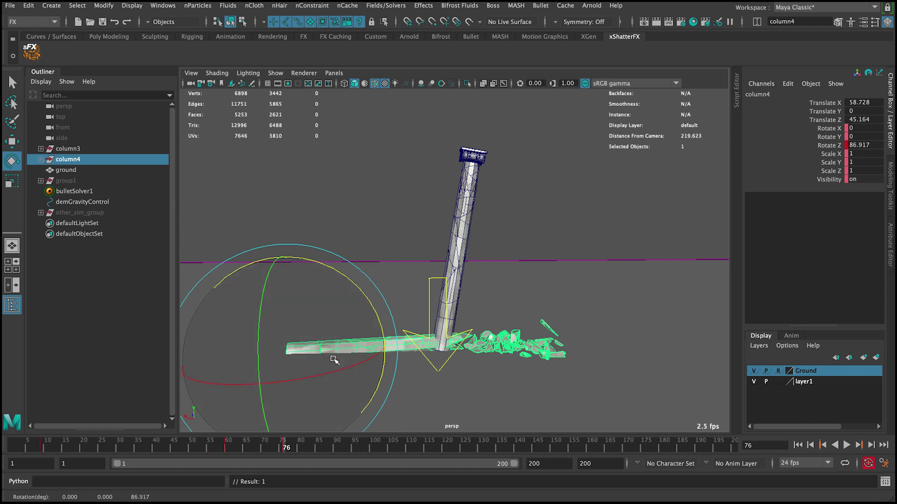
key("w")
left_click_drag(295, 327, 287, 309)
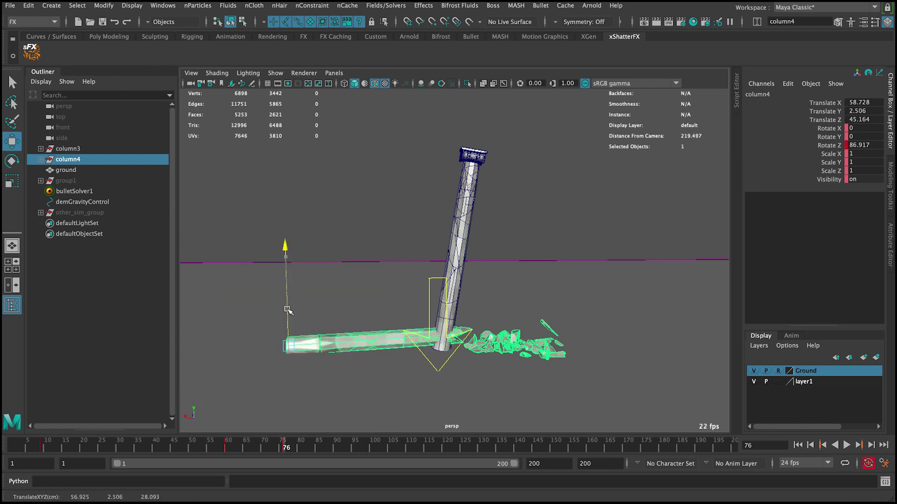
key("e")
left_click_drag(369, 294, 368, 296)
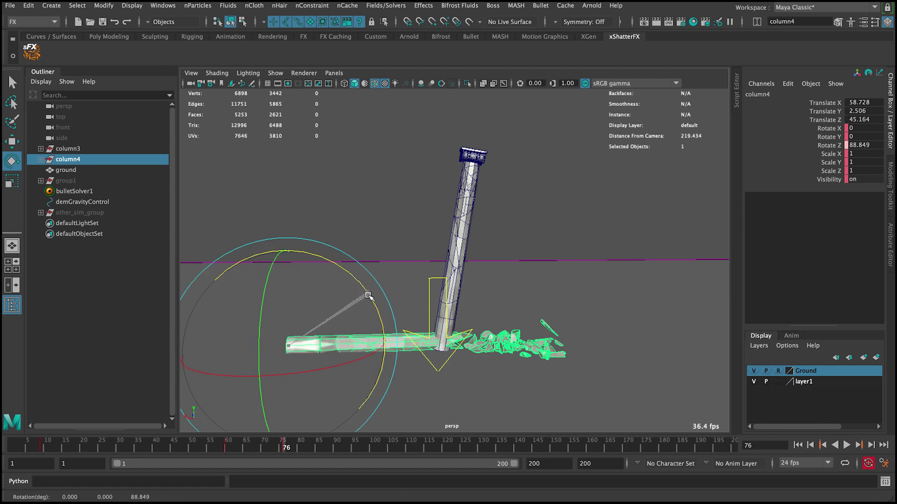
key("q")
Replay the animation to check column4's fall, then return to frame 76
mouse_move(236, 444)
left_mouse_down()
mouse_move(283, 453)
mouse_move(221, 449)
left_mouse_up()
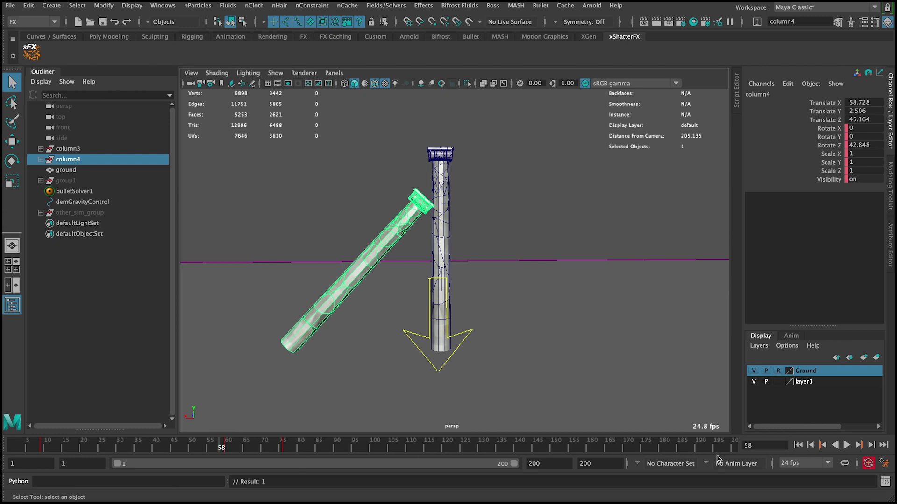
left_click(798, 445)
left_click(846, 445)
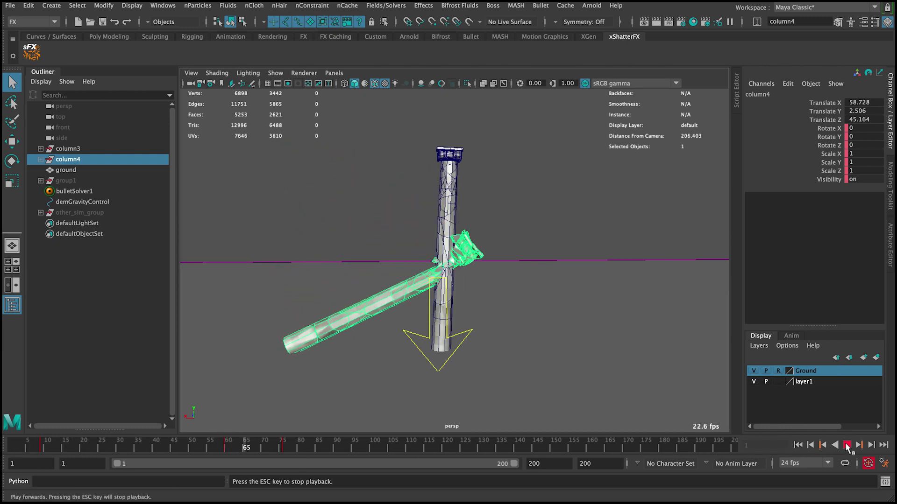
left_click(846, 445)
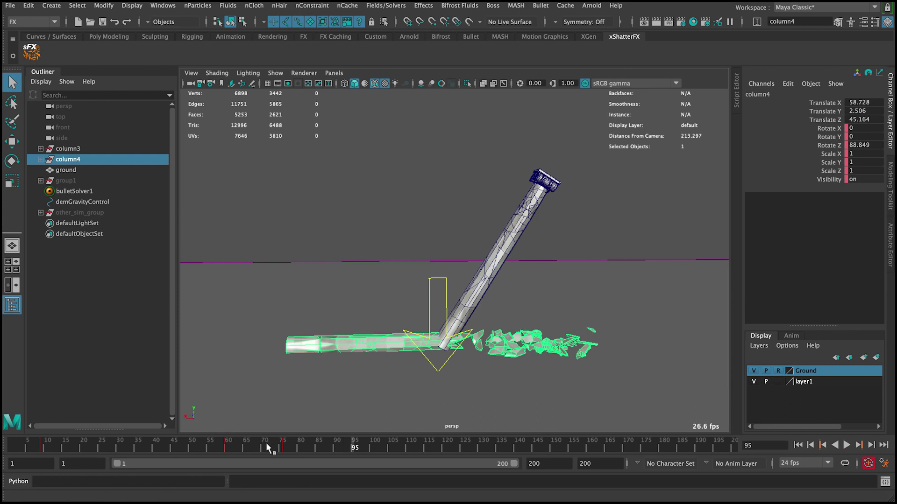
left_click(284, 446)
In the Graph Editor, steepen column4's Rotate Z tangent into the frame-76 key
left_click(165, 5)
mouse_move(206, 62)
left_click(296, 74)
middle_click_drag(724, 110, 646, 138, "alt")
left_click_drag(745, 82, 787, 110)
middle_click_drag(754, 119, 757, 134)
left_click(706, 106)
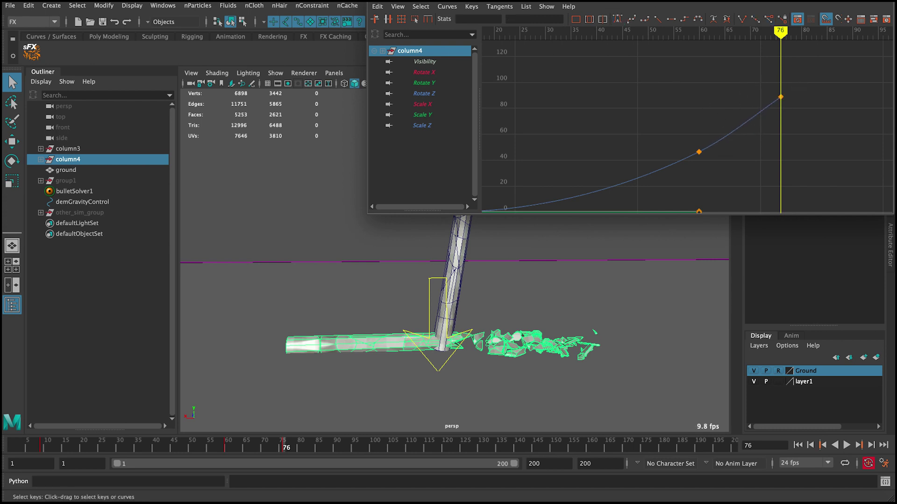
Close the Graph Editor, replay the simulation, and scrub to frame 74 to watch the impact
left_click(374, 1)
left_click(199, 451)
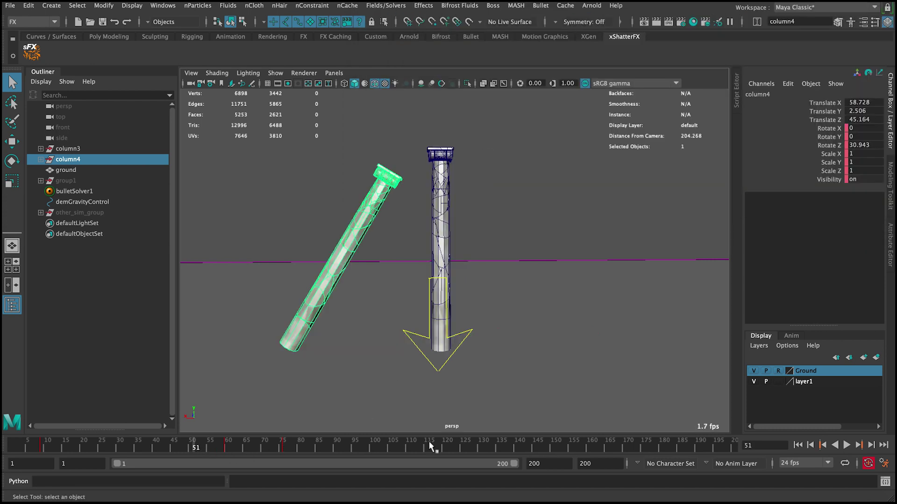
left_click(846, 445)
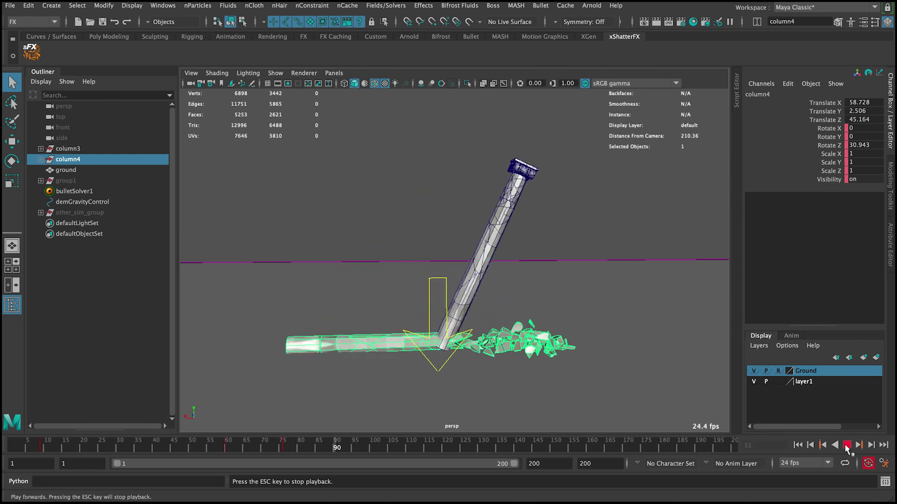
left_click(846, 445)
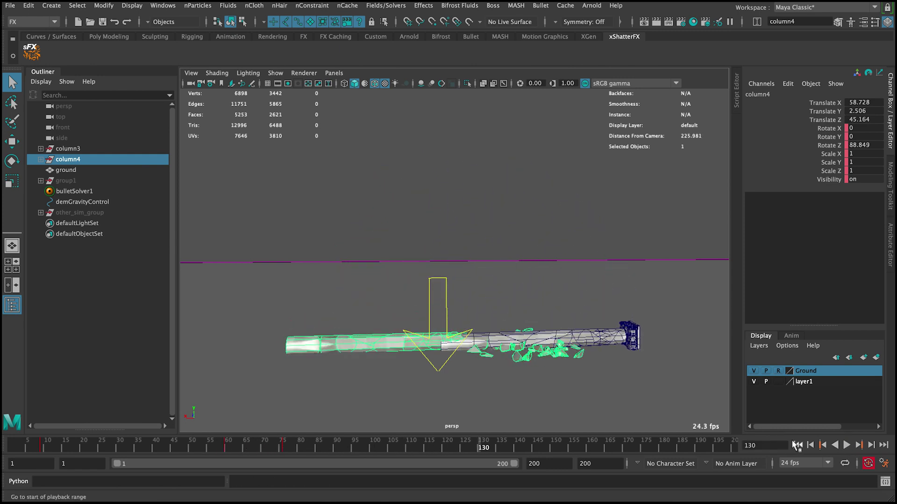
left_click(798, 445)
mouse_move(184, 448)
left_mouse_down()
mouse_move(359, 448)
mouse_move(223, 449)
mouse_move(267, 451)
left_mouse_up()
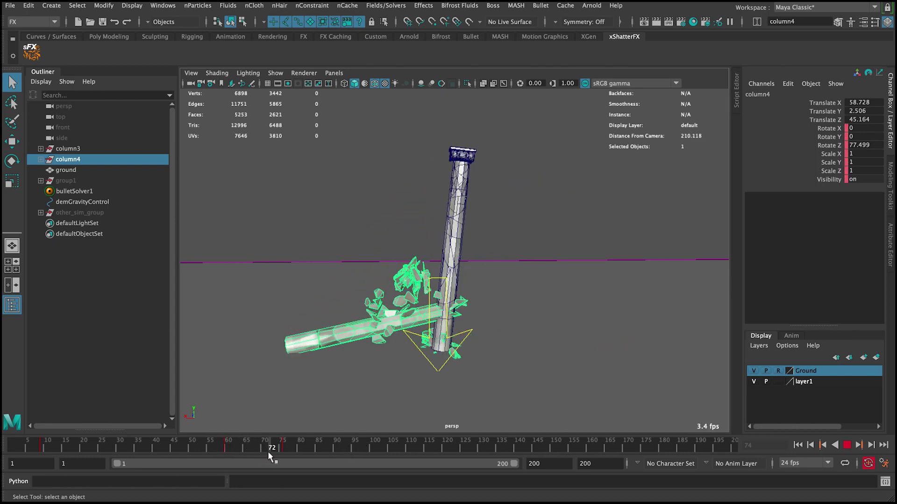
Marquee-select the 47 fragments at the top of the right column
left_click_drag(434, 209, 424, 185, "alt")
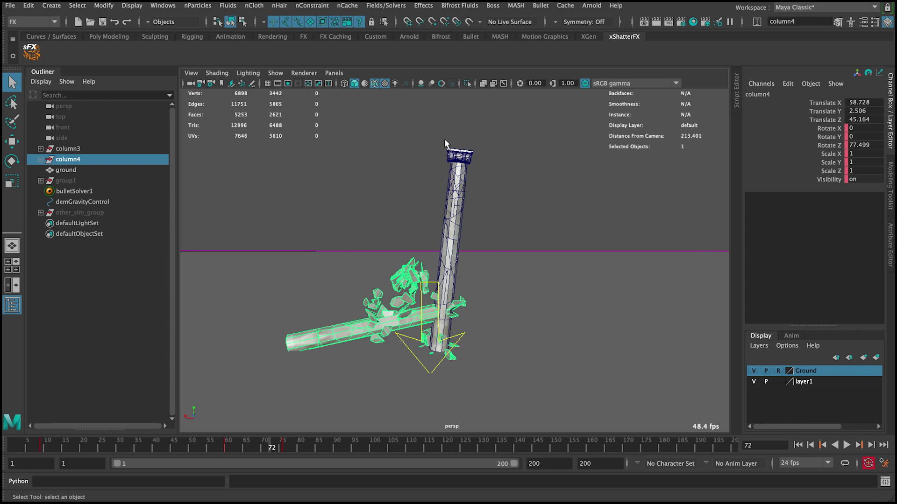
left_click_drag(475, 153, 406, 148)
left_click(406, 147)
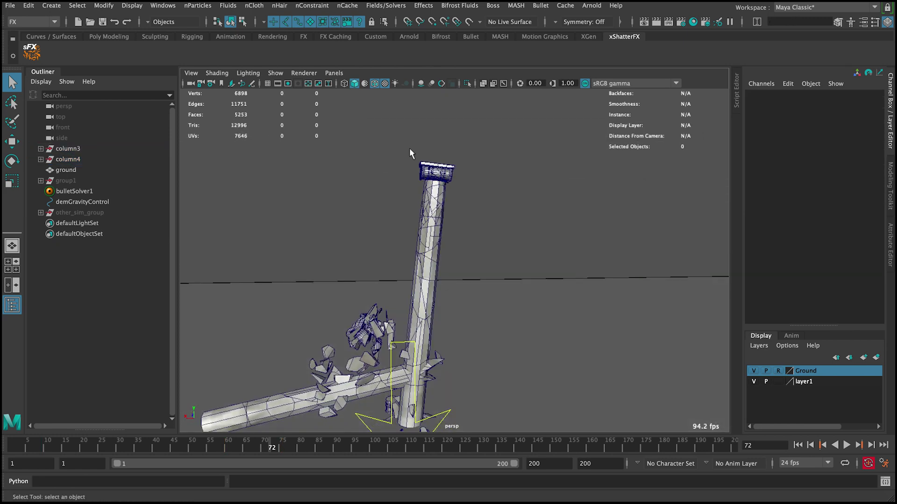
left_click_drag(454, 169, 455, 169)
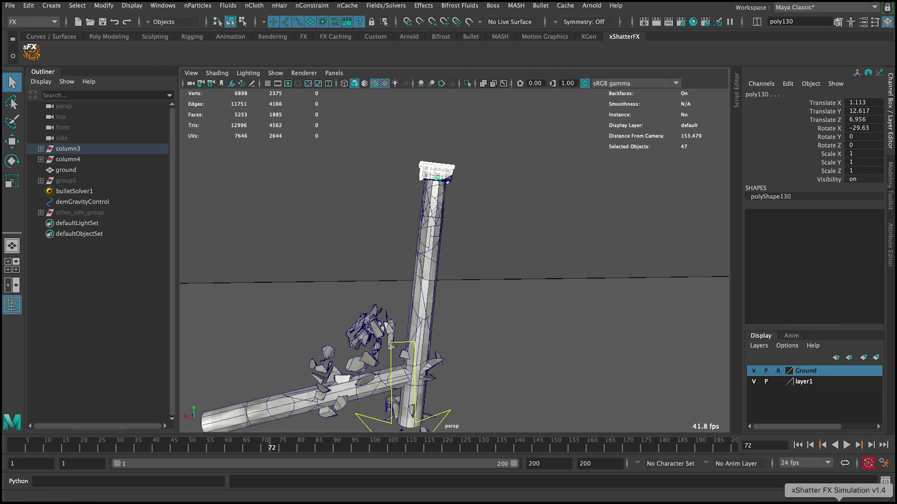
Restore the xShatter panel and expand its Directional Explosions section
left_click(840, 503)
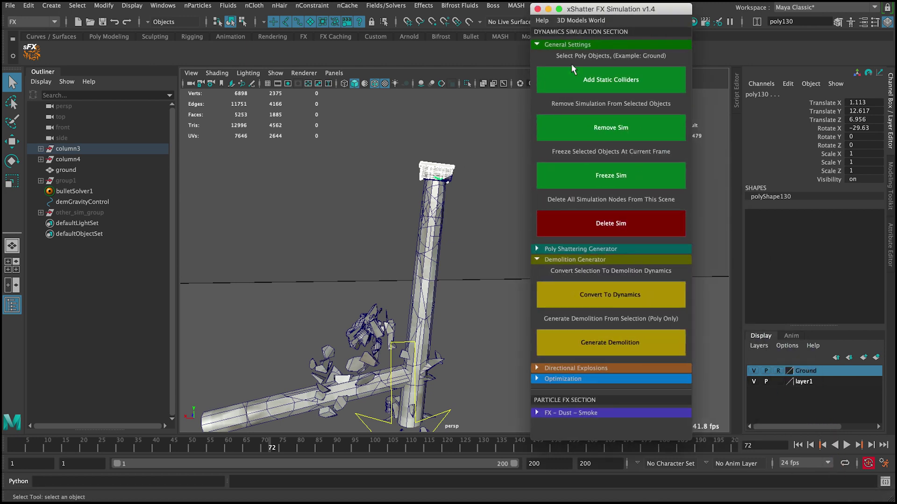
left_click(576, 43)
left_click_drag(598, 9, 704, 7)
left_click(662, 63)
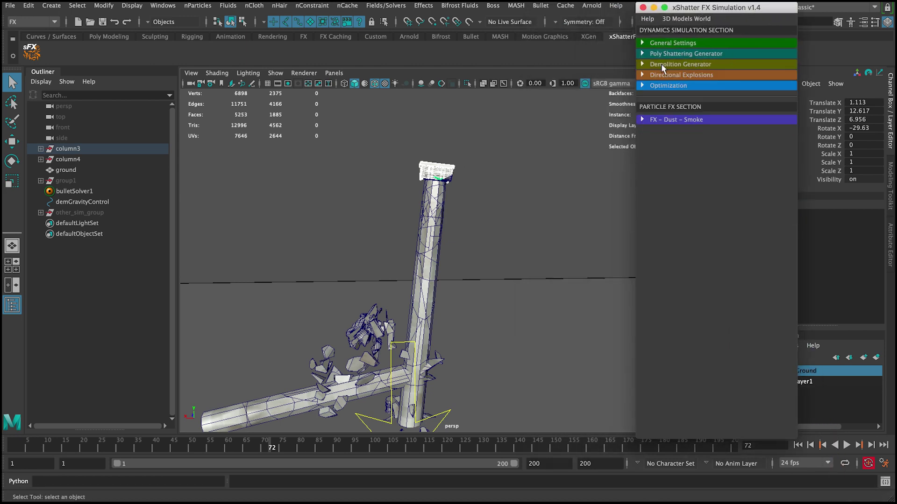
left_click(681, 76)
At frame 1, convert the cap fragments to dynamics, generate the explosion, and push its control back along Z
left_click(700, 118)
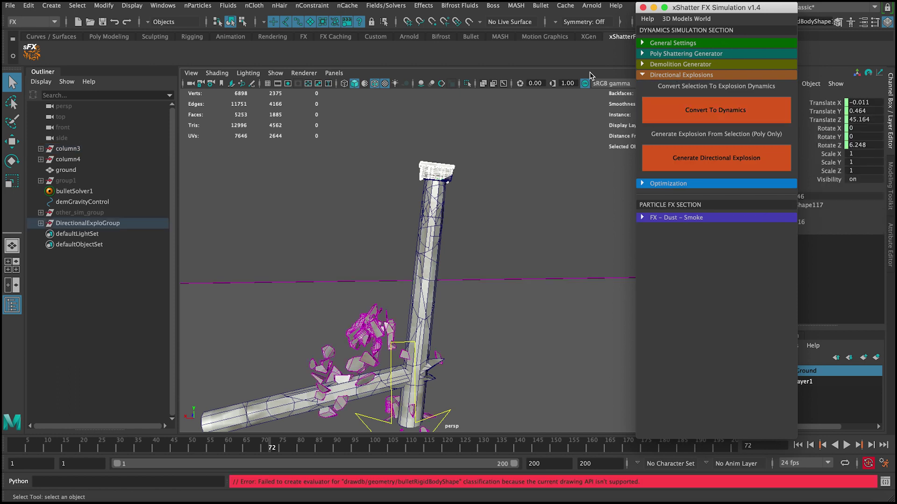
key("ctrl+z")
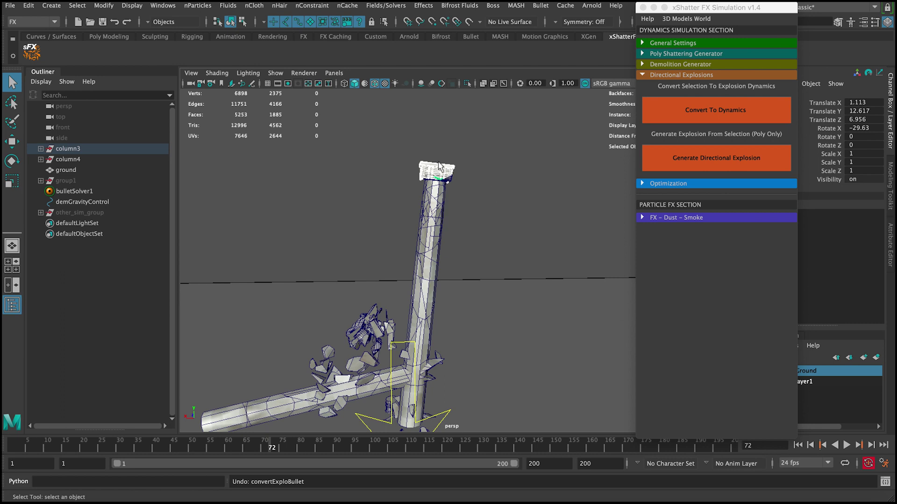
left_click(799, 445)
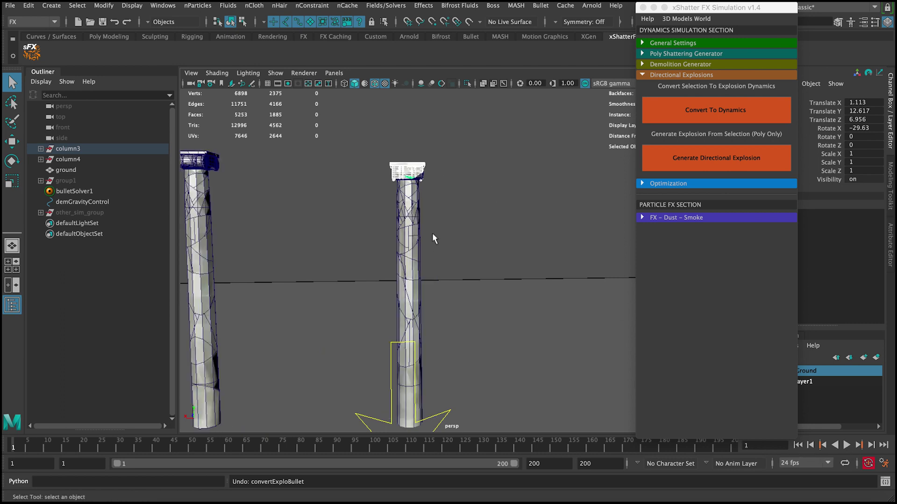
left_click(699, 111)
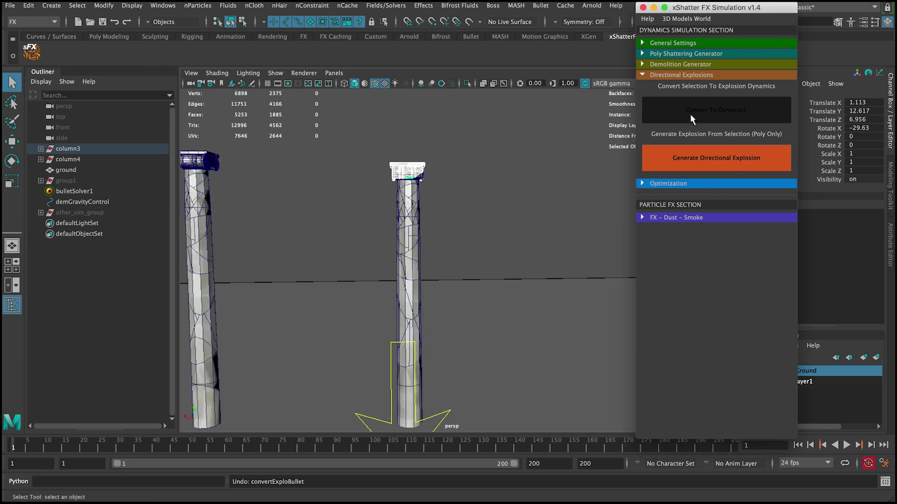
left_click(698, 160)
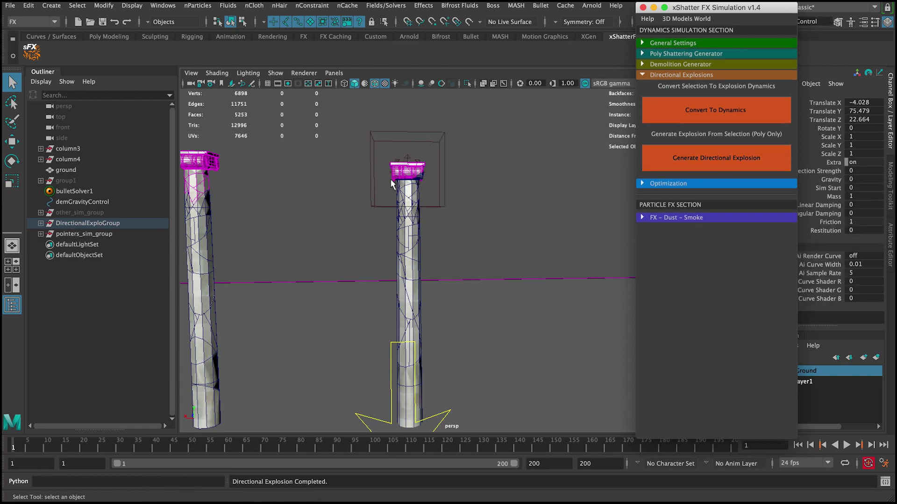
key("w")
left_click_drag(364, 184, 472, 222, "alt")
Scale up the explosion control and close the xShatter window
key("r")
key("q")
left_click(643, 8)
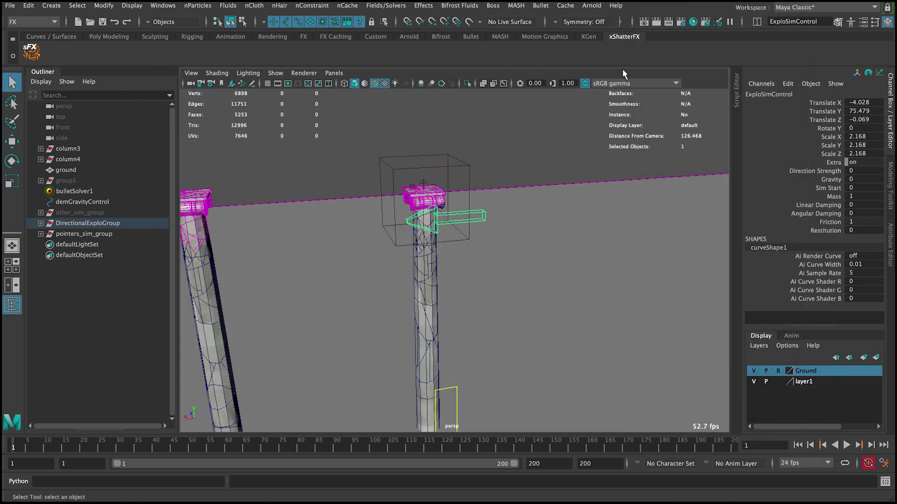
left_click_drag(414, 196, 386, 223, "alt")
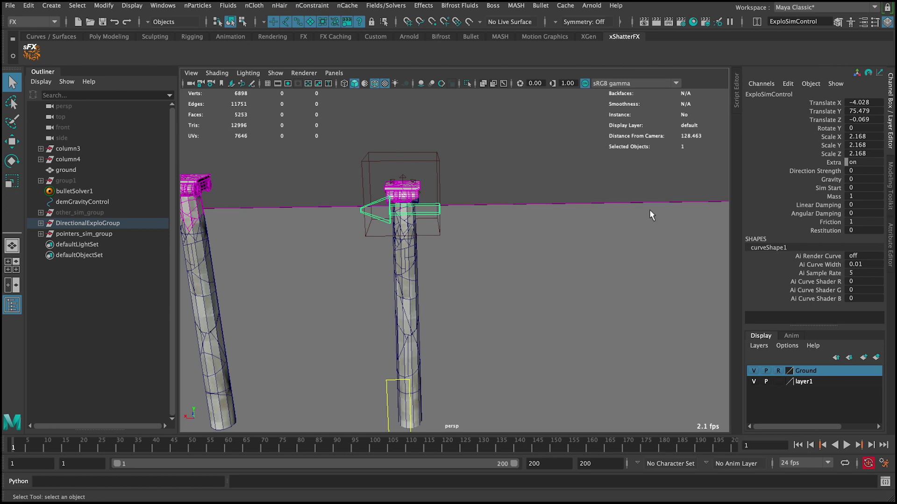
left_click(830, 173)
left_click_drag(480, 225, 422, 182, "alt")
Key ExploSimControl's Sim Start at frame 60, then enter 0 for it at frame 61
left_click_drag(145, 444, 232, 449)
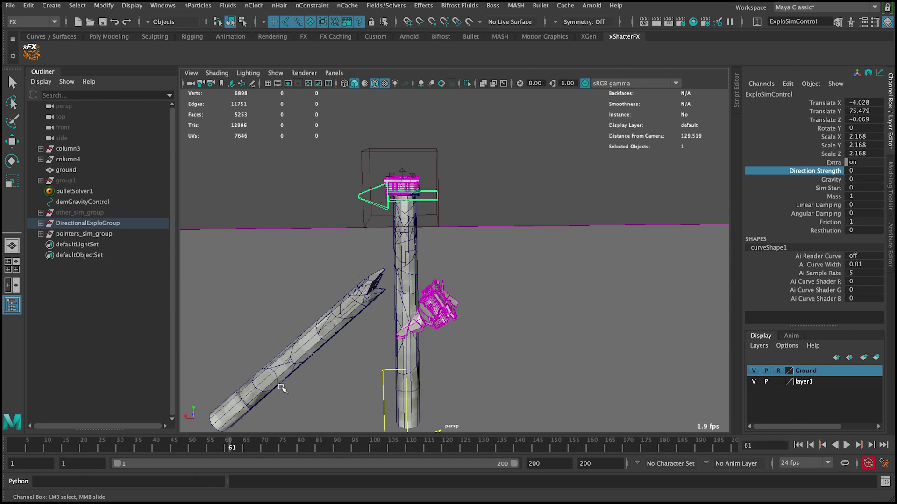
left_click(225, 449)
left_click(822, 180)
left_click(827, 188)
right_click(826, 188)
left_click(823, 207)
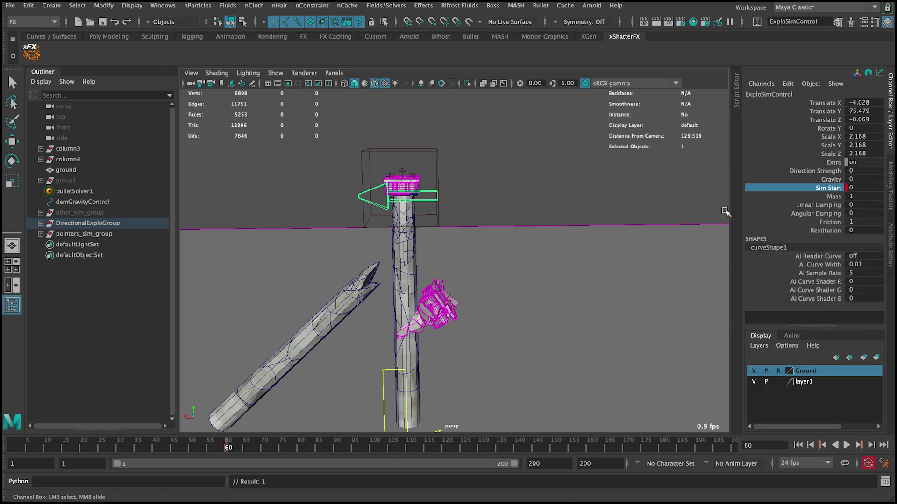
key("alt+period")
left_click(859, 187)
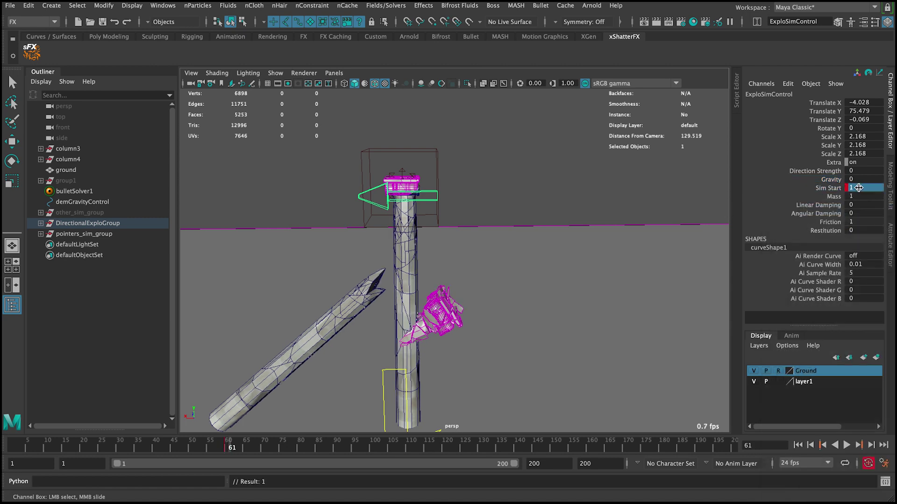
type("0")
key("Return")
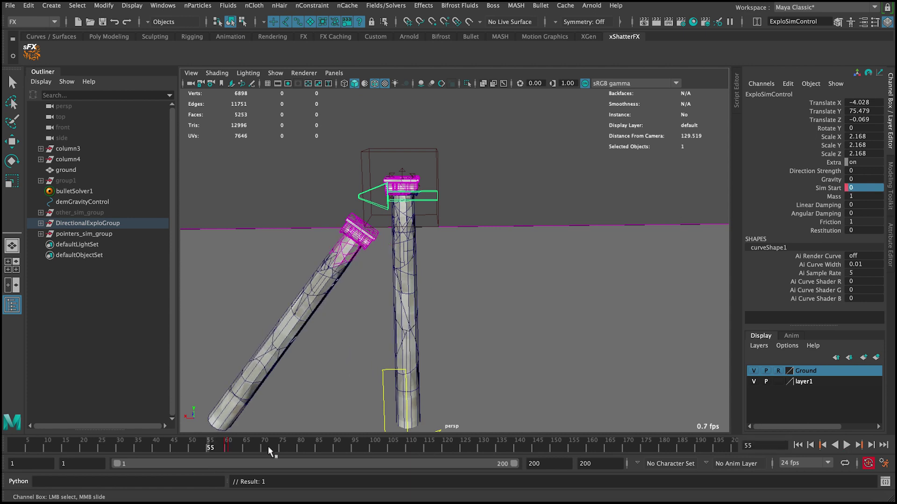
Preview the simulation playback, then rewind to frame 1
left_click(846, 445)
left_click(846, 444)
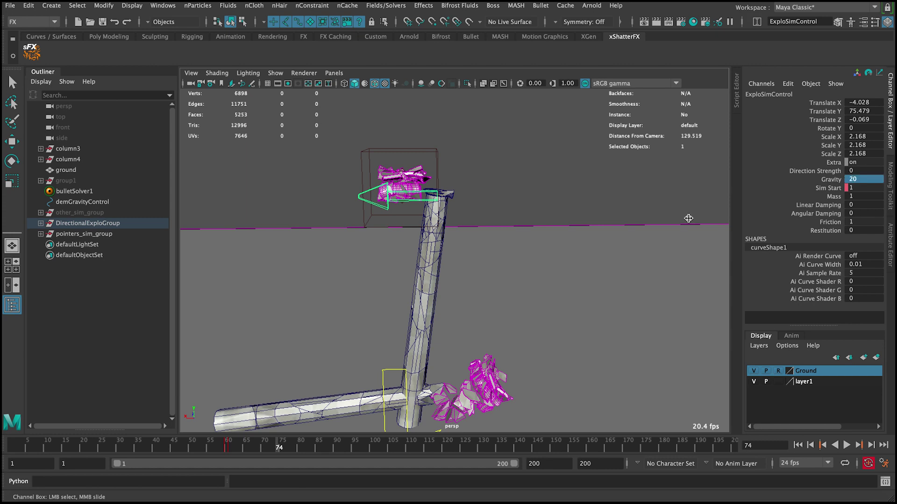
left_click(797, 446)
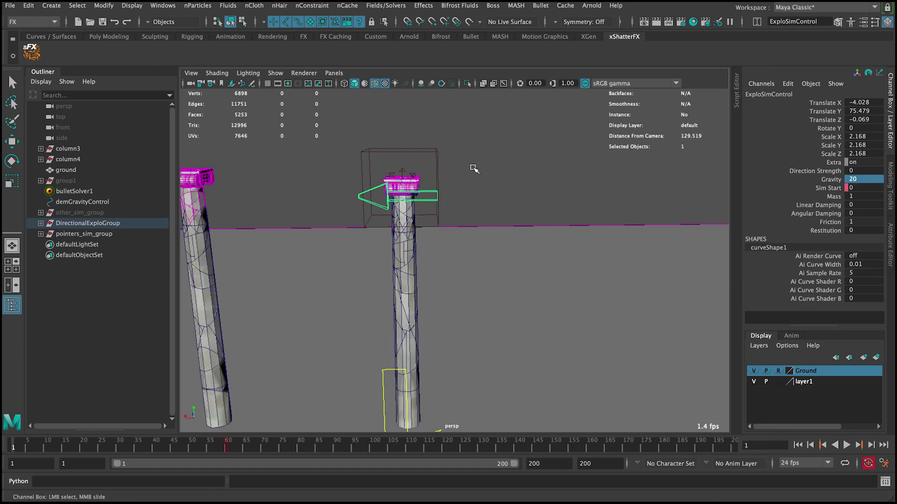
Select the explosion field cube, play the simulation, and rewind to frame 60
key("q")
left_click(435, 159)
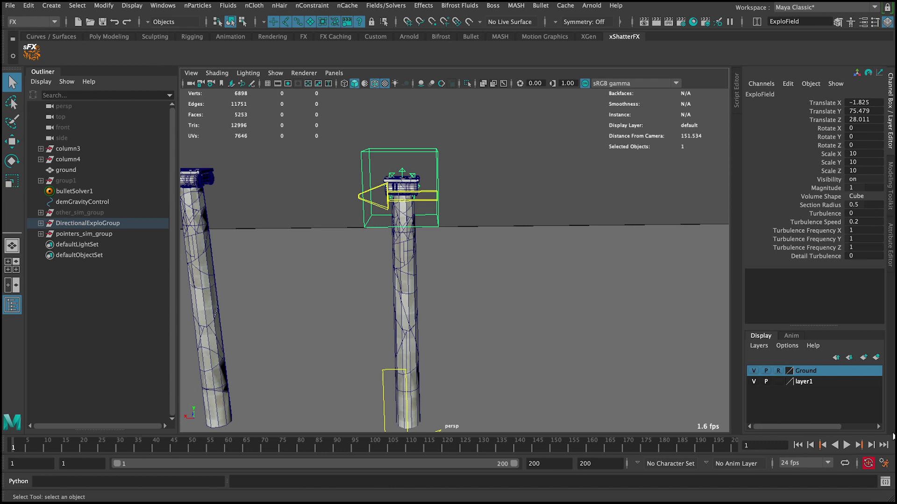
left_click(853, 445)
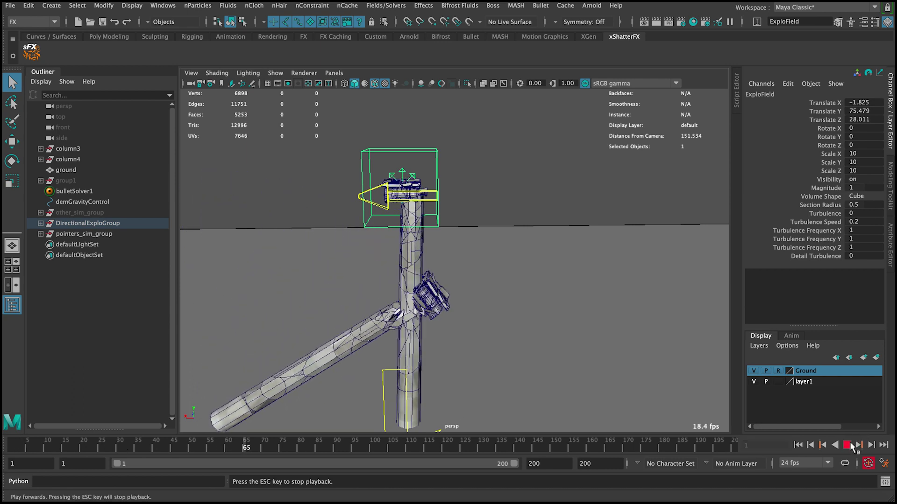
left_click(849, 444)
left_click_drag(253, 447, 229, 444)
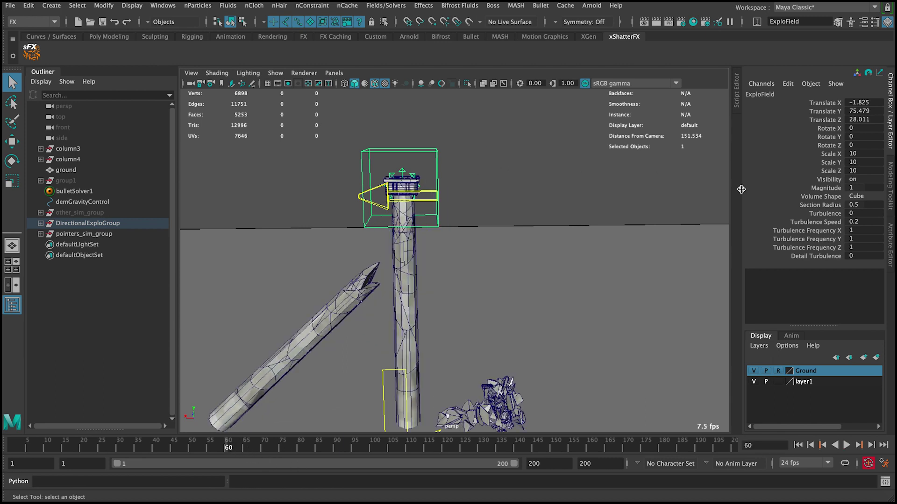
At frame 61, select ExploField and key its Magnitude
left_click(376, 192)
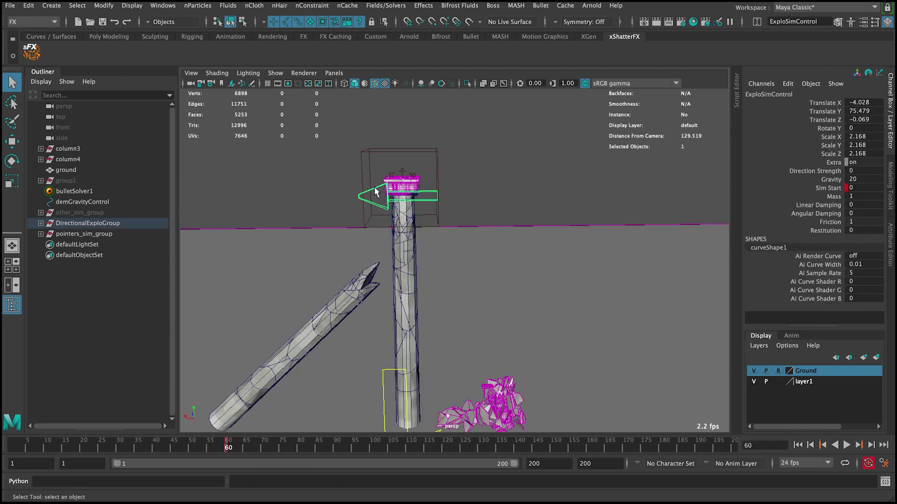
left_click_drag(229, 448, 231, 453)
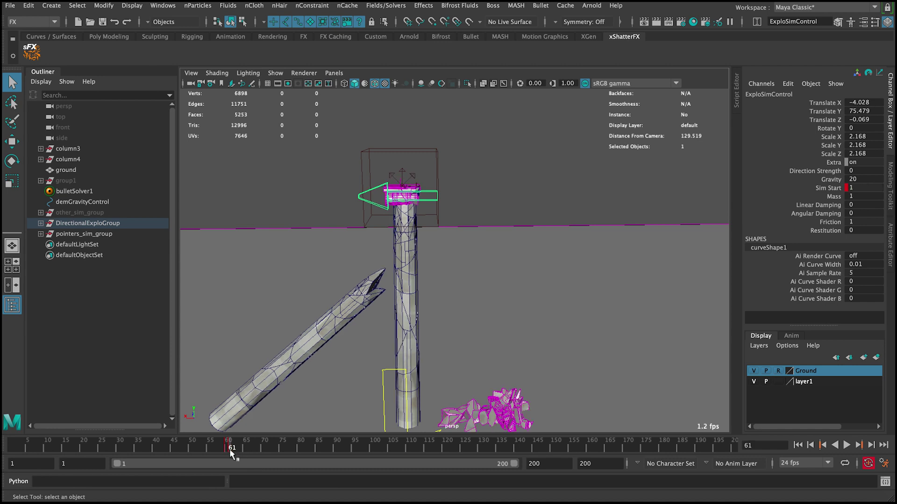
left_click(418, 149)
left_click(858, 188)
left_click(851, 186)
left_click(827, 189)
right_click(826, 189)
left_click(816, 208)
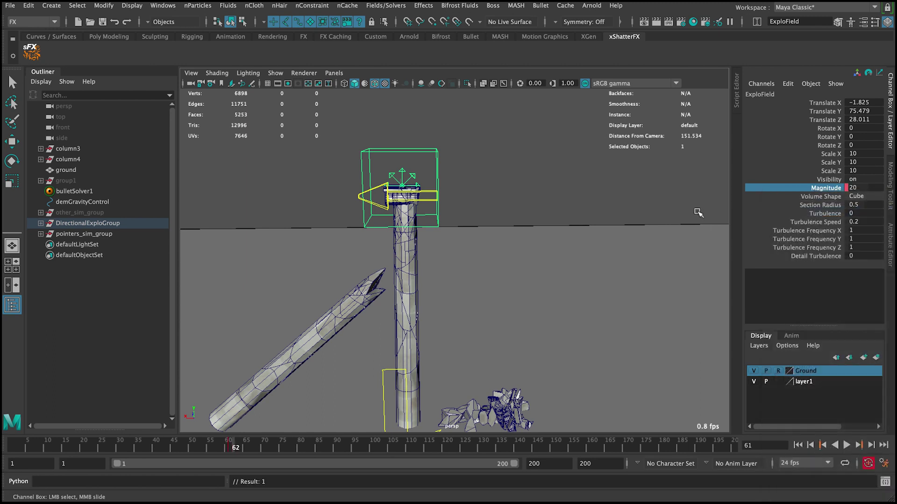
Set ExploField's Magnitude to 40 and play the blast back from around frames 49 and 53
left_click(866, 186)
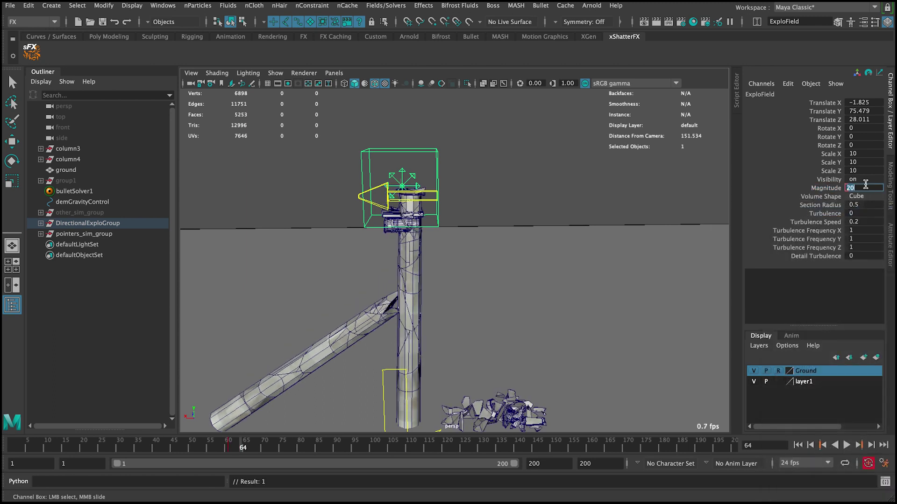
left_click(188, 448)
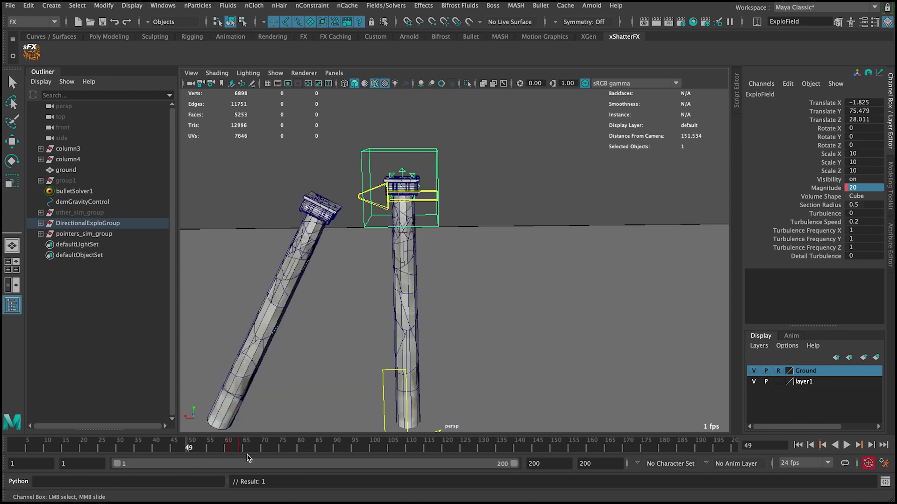
left_click(846, 445)
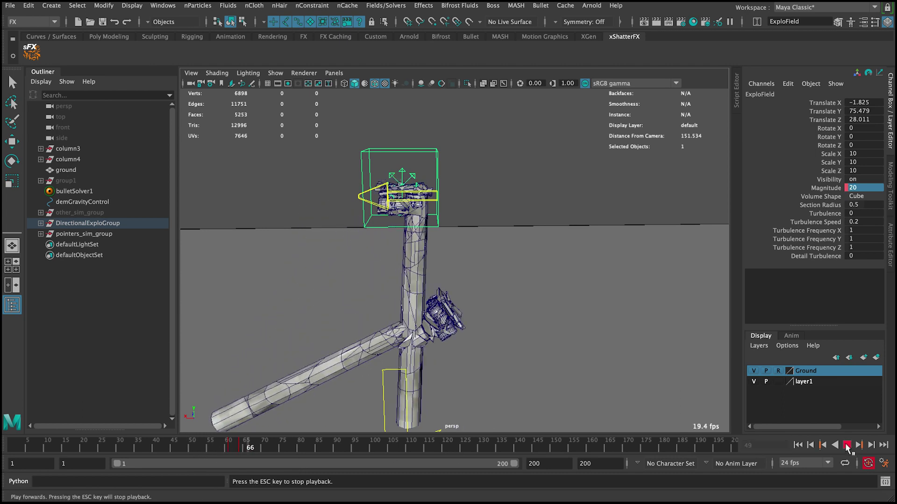
left_click(846, 445)
left_click(231, 450)
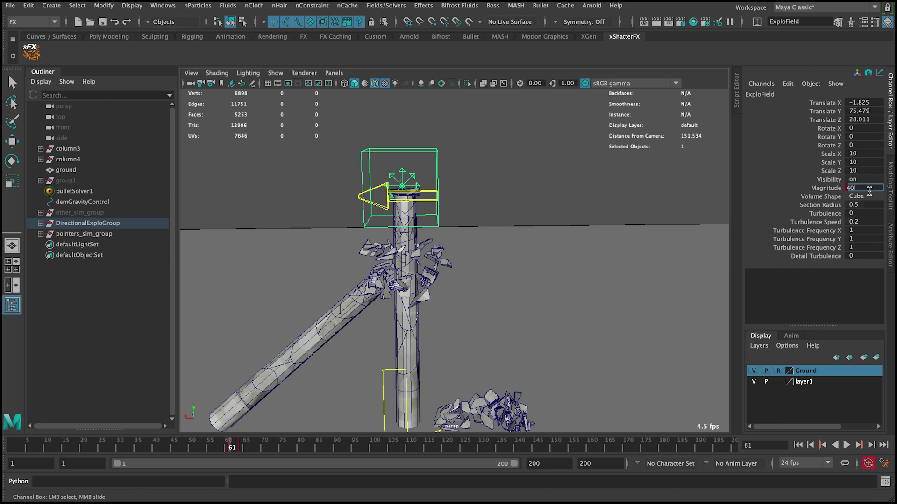
left_click(203, 449)
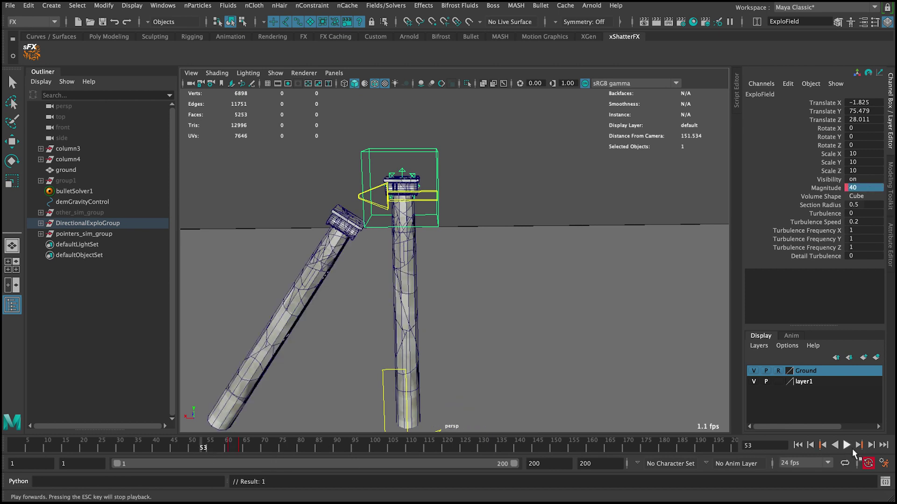
left_click(846, 445)
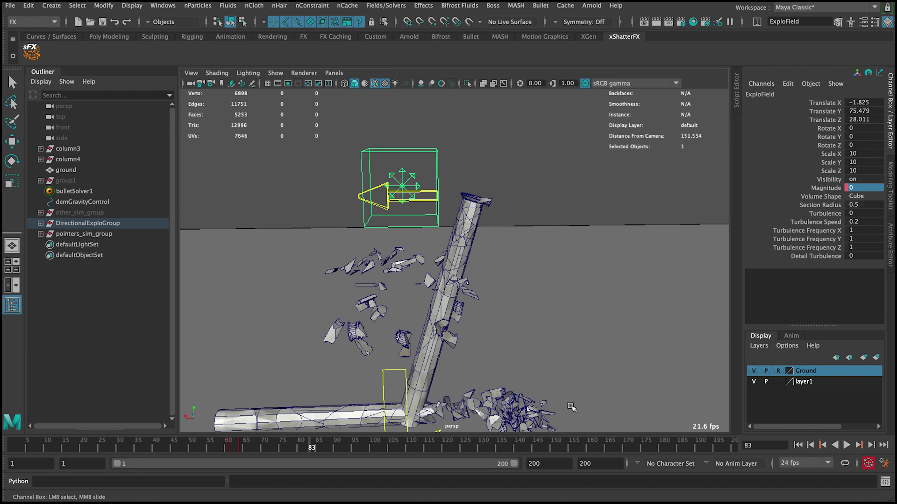
Adjust the view and scrub to frame 61 to inspect the breaking fragments
left_click_drag(494, 341, 483, 348, "alt")
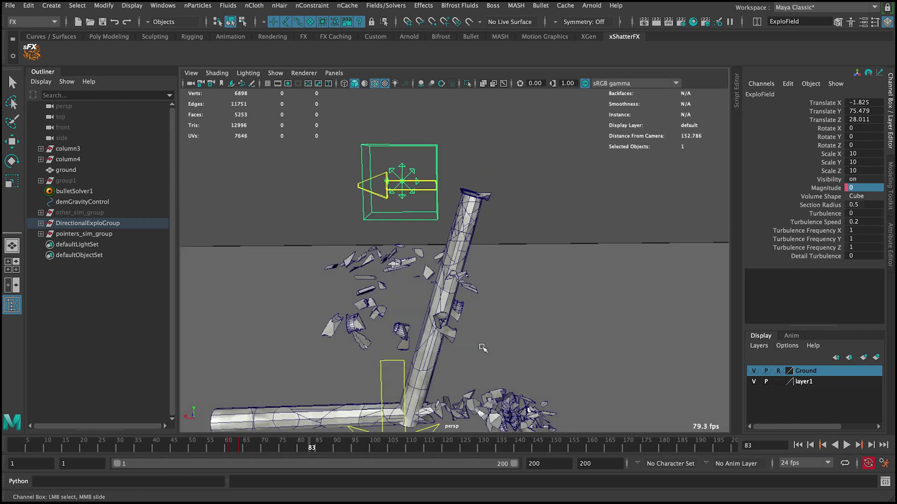
left_click(369, 198)
left_click_drag(374, 202, 395, 208, "alt")
left_click_drag(221, 447, 229, 448)
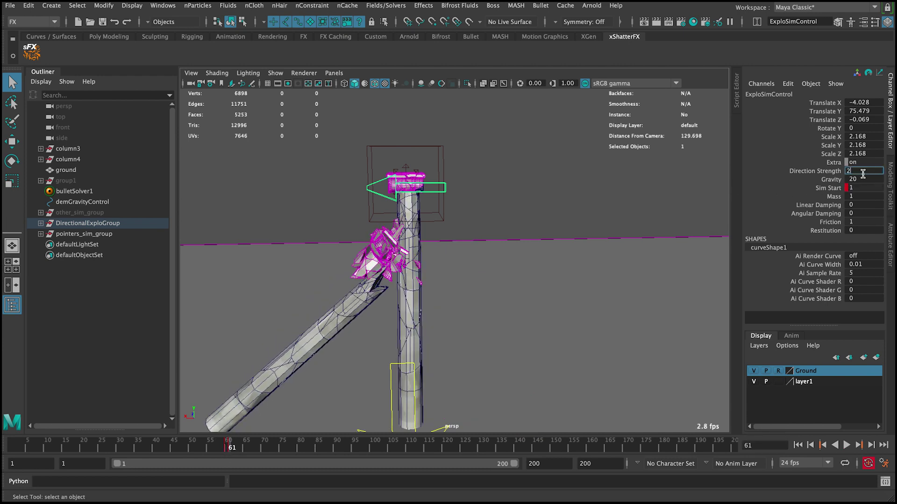
Key ExploSimControl's Direction Strength at 40 and advance past the blast
left_click(827, 172)
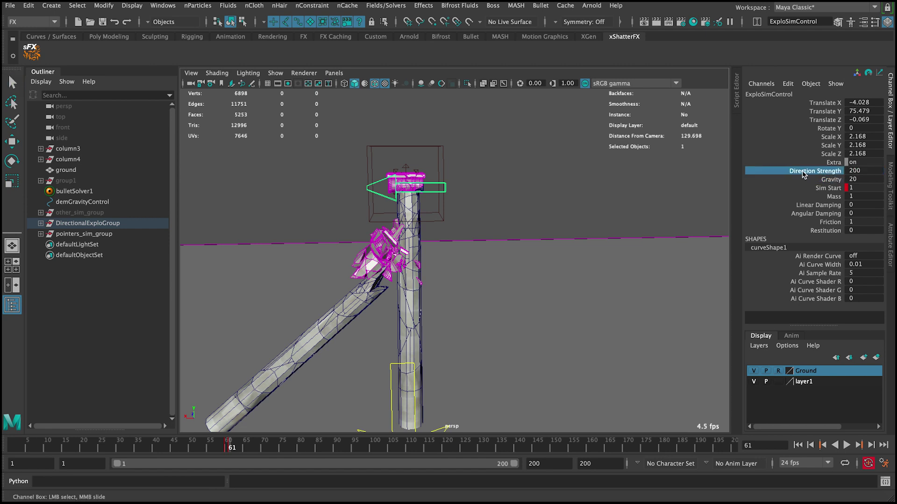
right_click(804, 175)
left_click(805, 193)
key("alt+period")
key("alt+period")
key("alt+period")
key("alt+period")
key("alt+period")
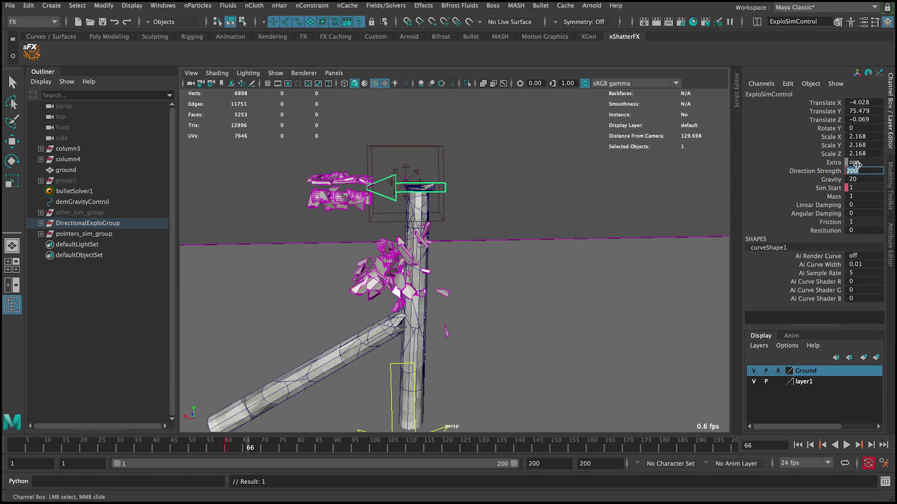
Replay the blast from frames 54 and 61, stopping at frame 75 before rewinding
left_click(206, 446)
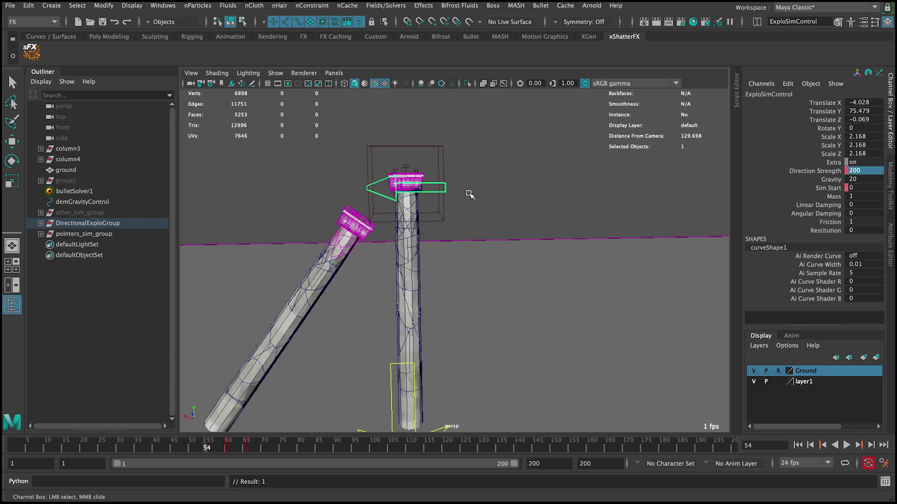
left_click(846, 445)
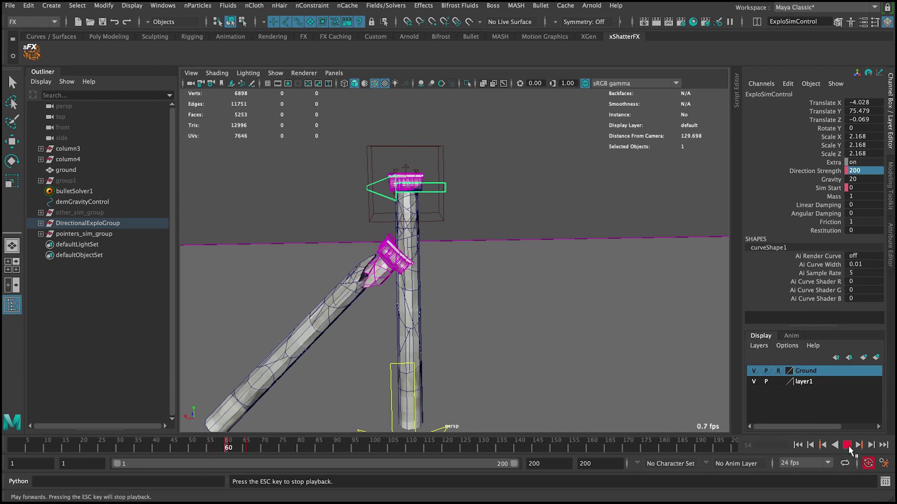
left_click(231, 448)
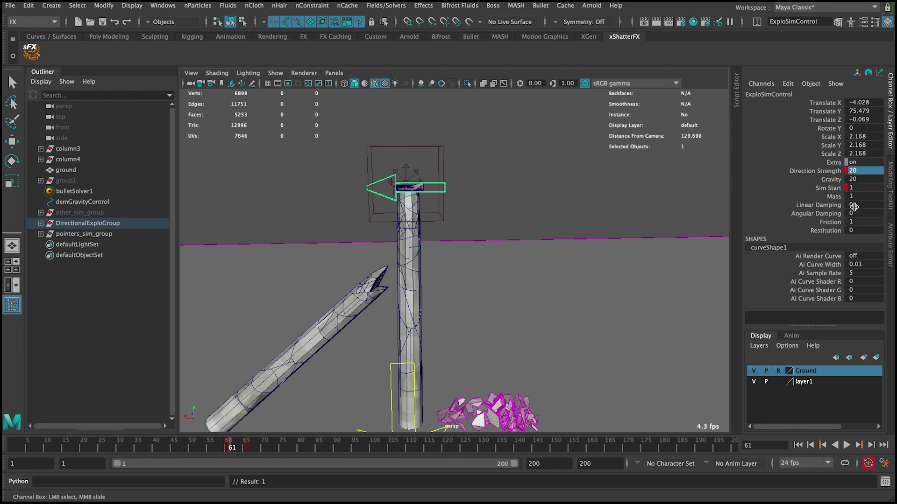
left_click(226, 446)
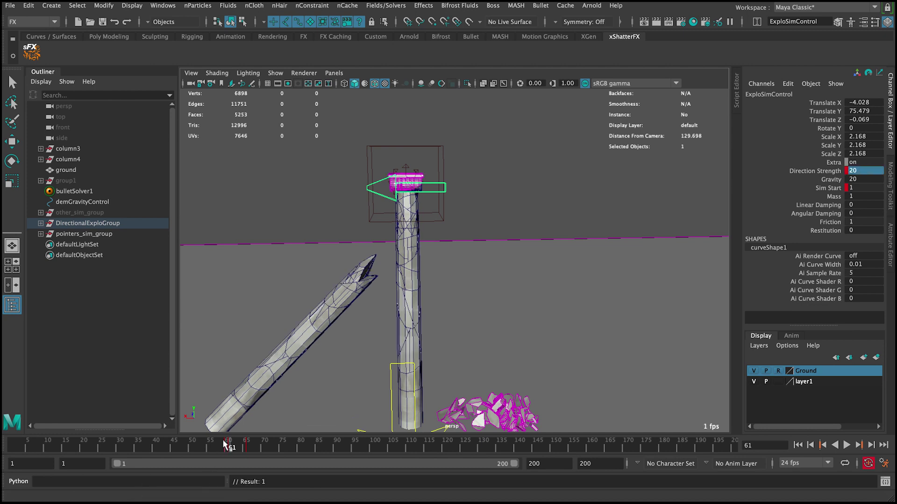
left_click(847, 445)
left_click(847, 446)
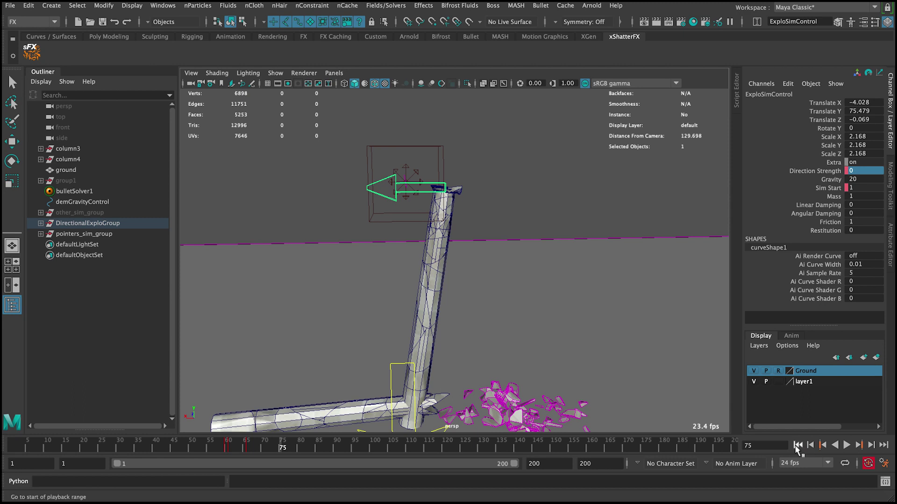
left_click(796, 446)
Replay the full simulation from frame 1, checking frames 61 and 54 along the way
scroll(511, 334, "down", 5)
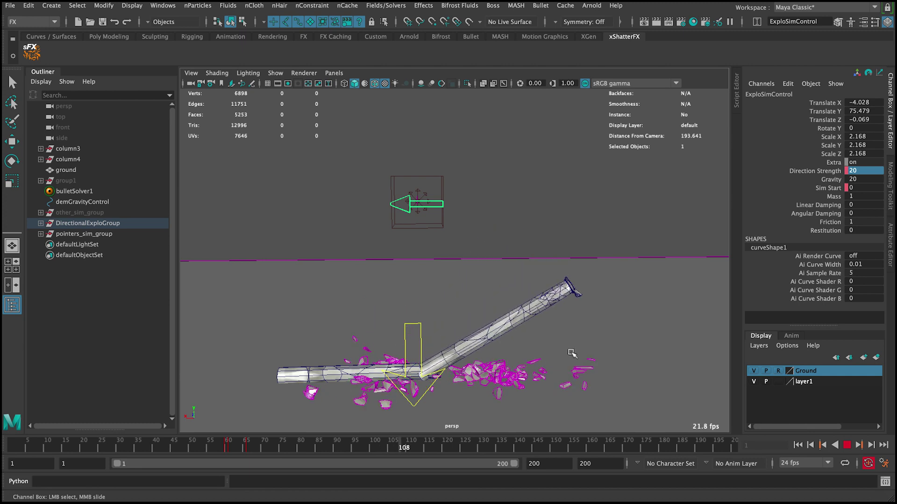
left_click(849, 444)
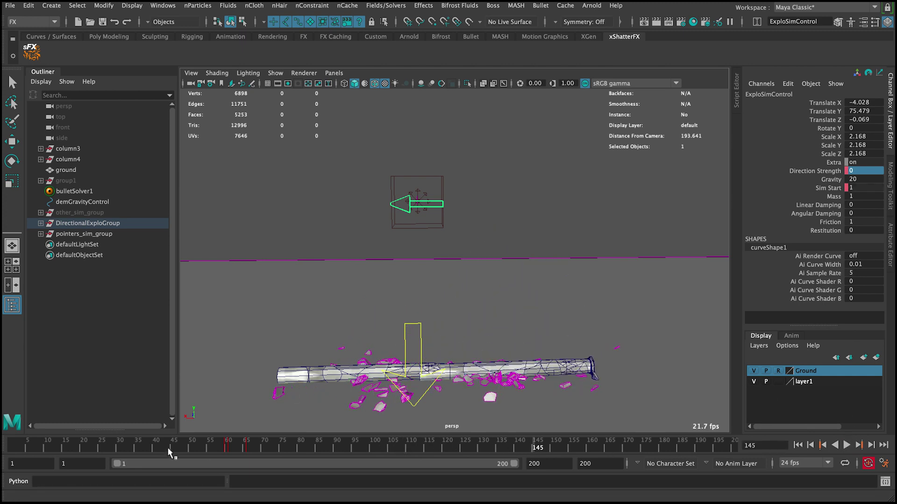
left_click(232, 449)
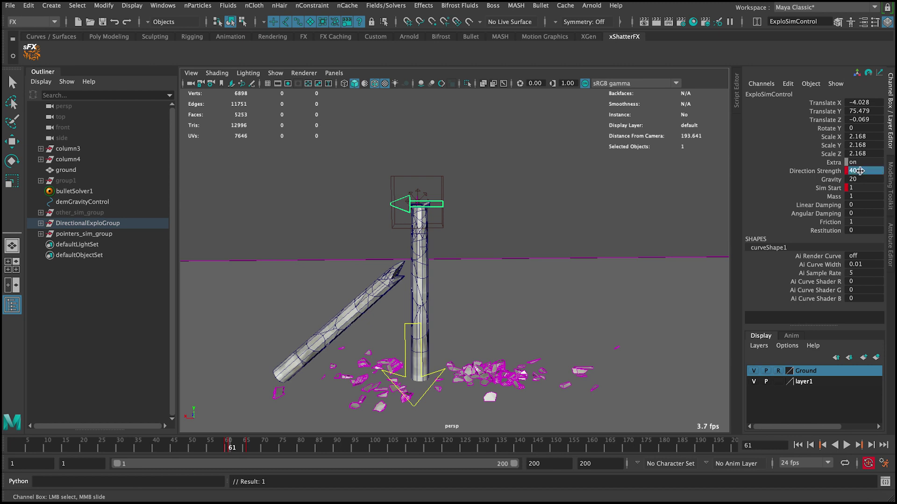
left_click(204, 451)
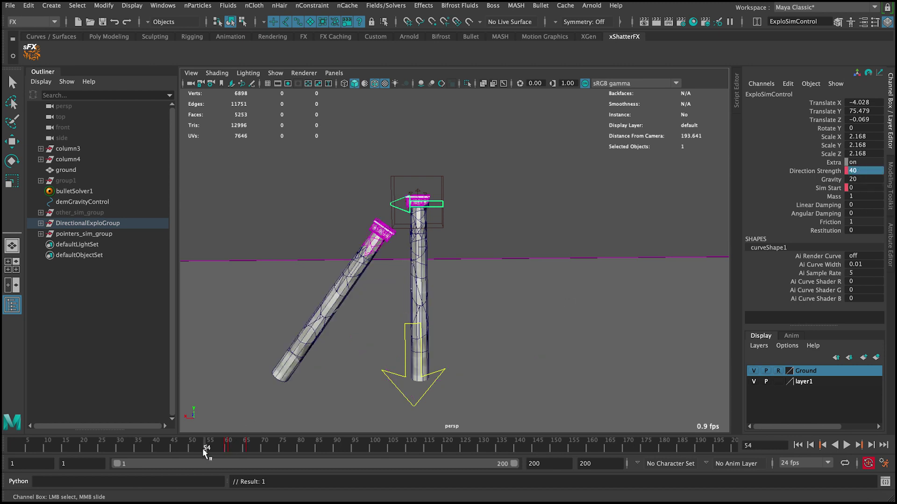
left_click(797, 445)
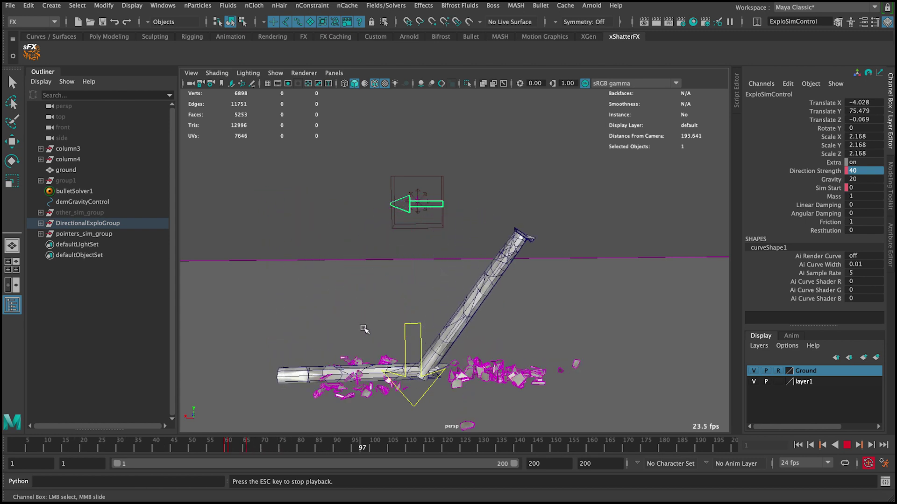
left_click(797, 445)
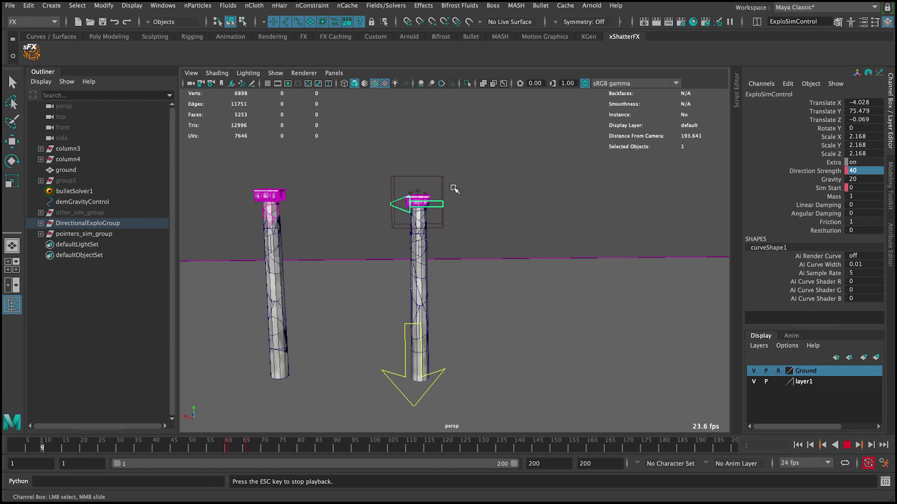
left_click(835, 446)
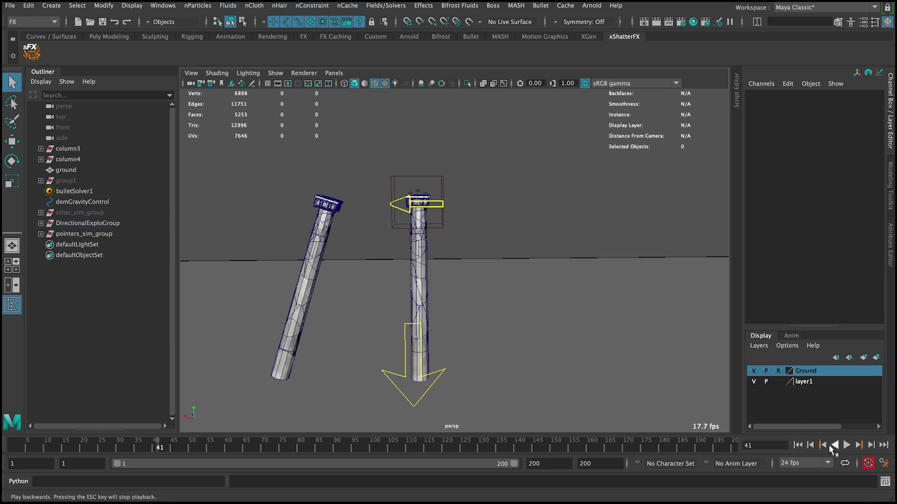
Set ExploField's Magnitude to 70 and check the blast at frame 61
left_click(800, 446)
left_click(426, 178)
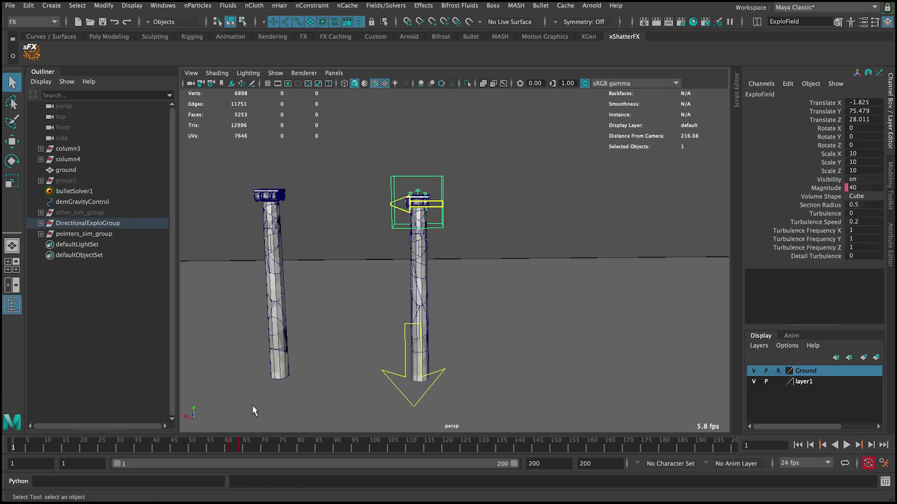
left_click(233, 449)
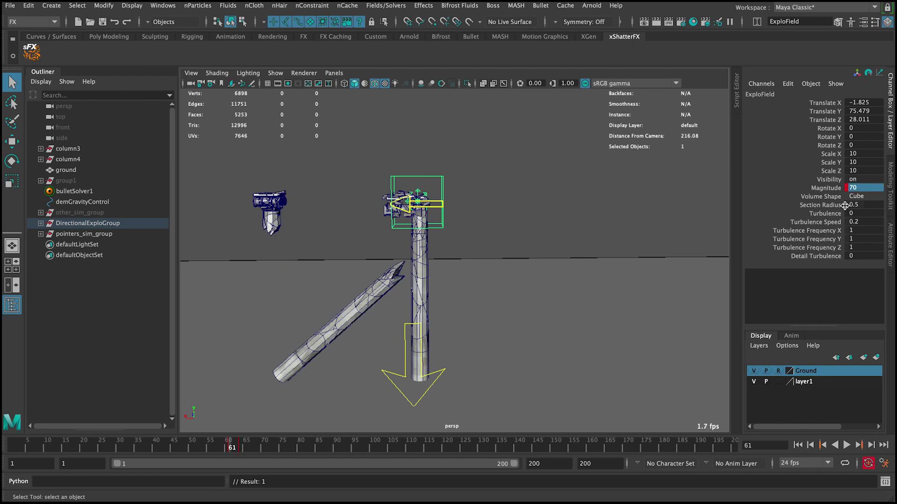
left_click(668, 343)
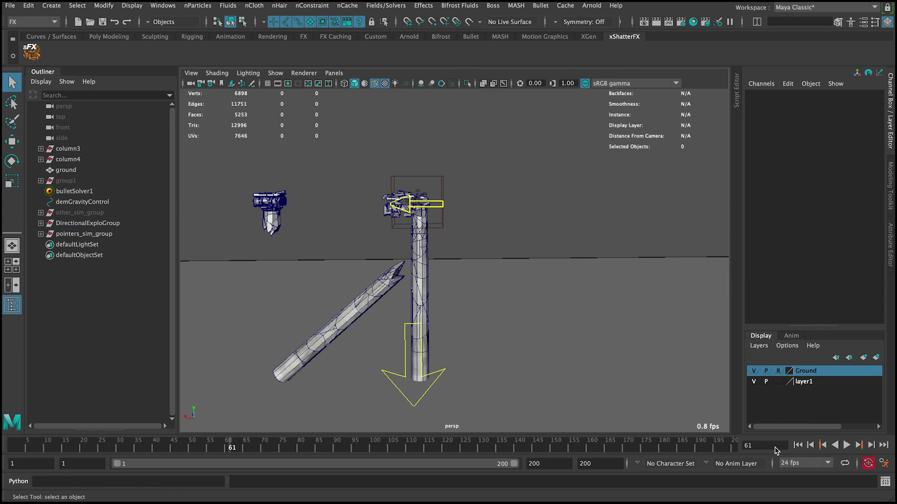
left_click(800, 447)
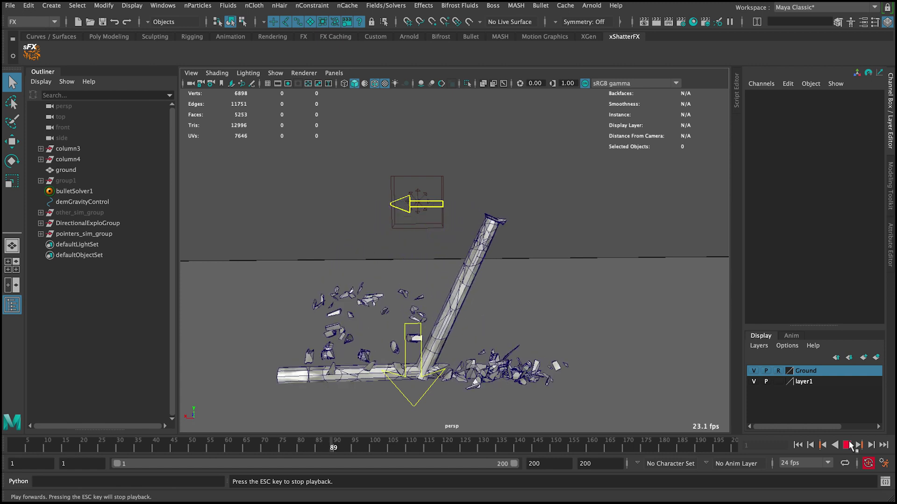
Drop ExploSimControl's Direction Strength to 20 and check frame 61
left_click(797, 445)
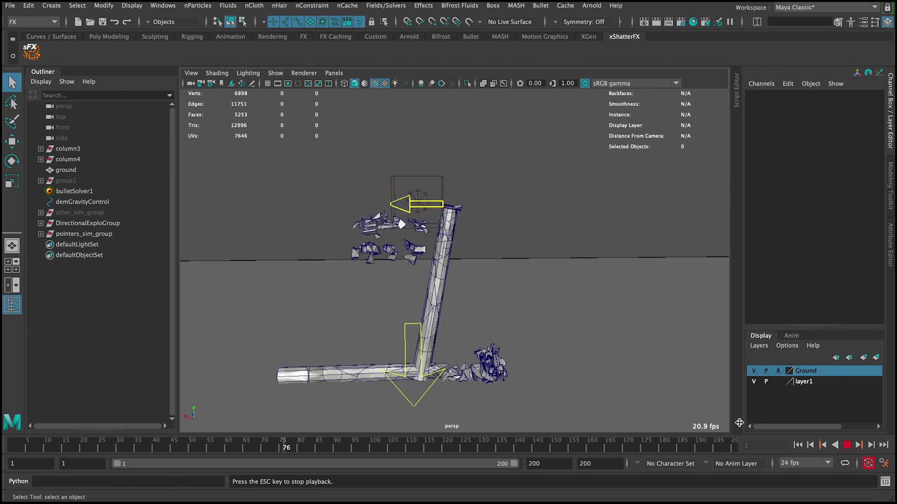
left_click(847, 444)
left_click(798, 445)
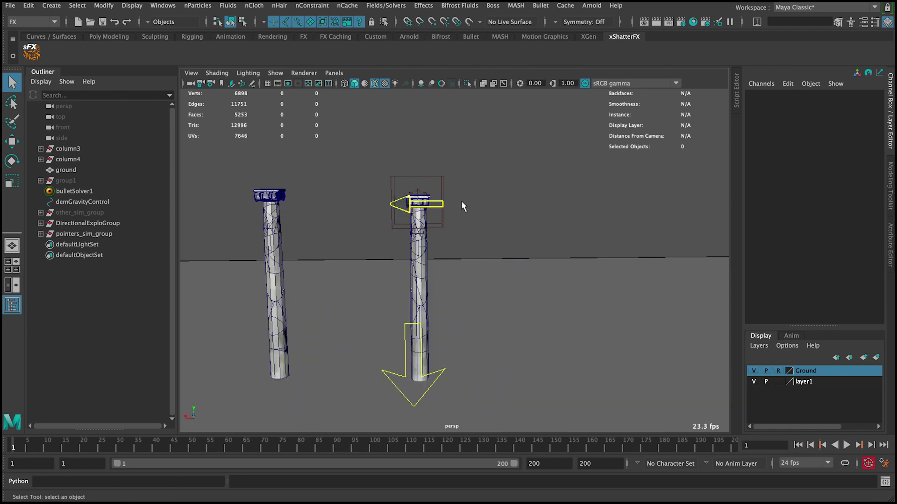
left_click(398, 204)
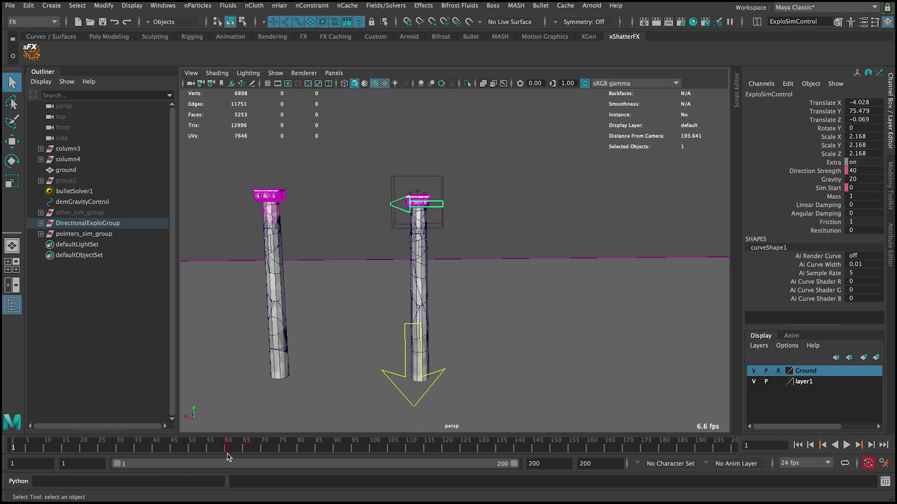
left_click(229, 449)
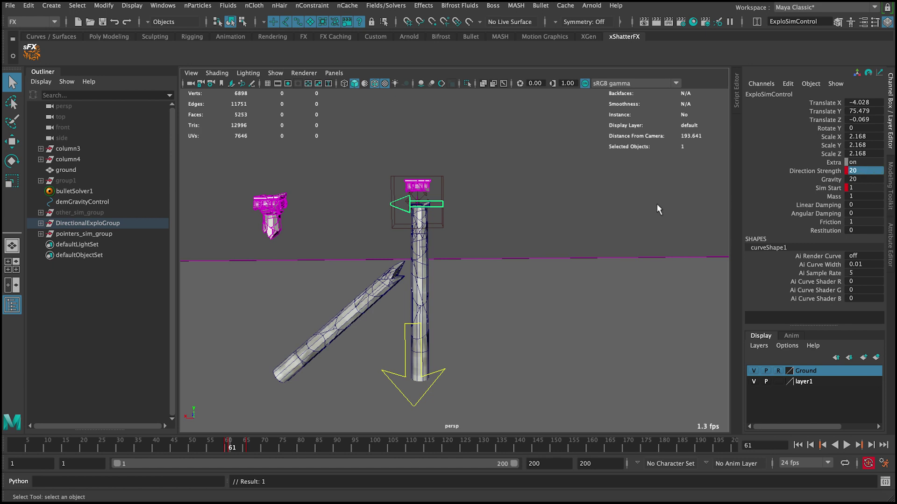
Replay the simulation from frame 1 until the columns lie collapsed in debris
left_click(595, 204)
left_click(799, 445)
left_click(851, 445)
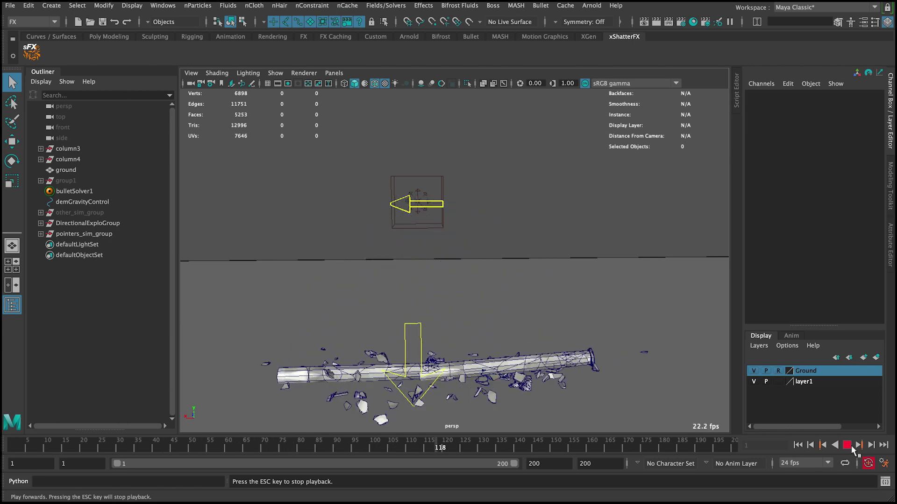
left_click(849, 445)
Zoom in on the shattered column, select a fragment and scrub back through its fall
middle_click_drag(565, 362, 488, 250, "alt")
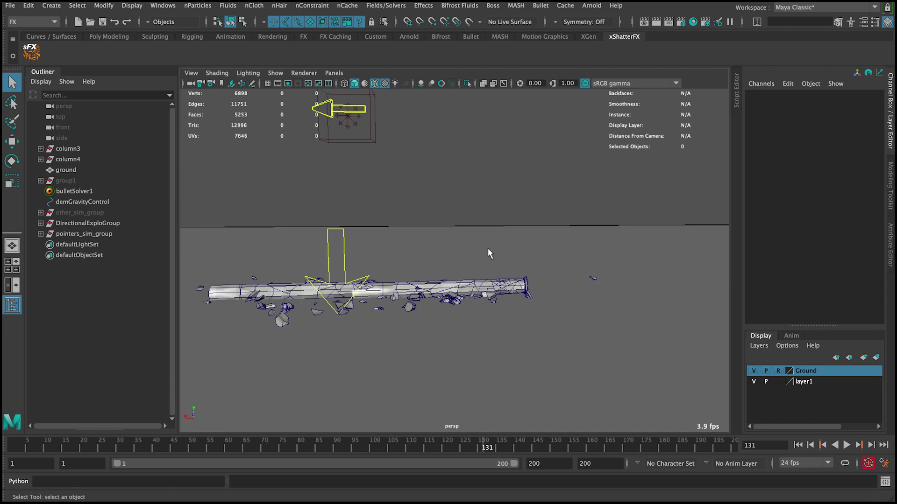
right_click_drag(488, 251, 545, 314, "alt")
left_click(545, 303)
left_click_drag(531, 299, 523, 300, "alt")
left_click_drag(176, 451, 272, 448)
right_click_drag(411, 262, 290, 145, "alt")
left_click_drag(290, 145, 426, 341, "alt")
Select the whole column4 and tilt it slightly on its X axis mid-fall
left_click(420, 345)
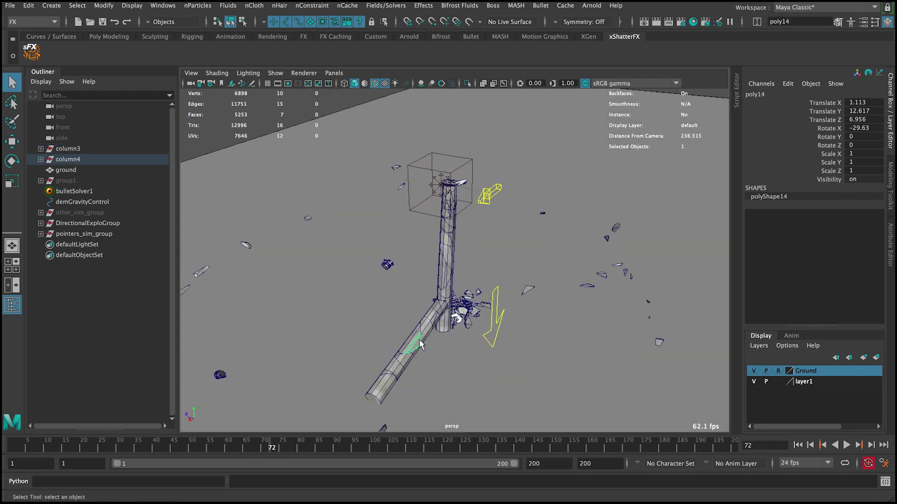
key("Up")
middle_click_drag(387, 282, 385, 245, "alt")
left_click_drag(173, 448, 283, 450)
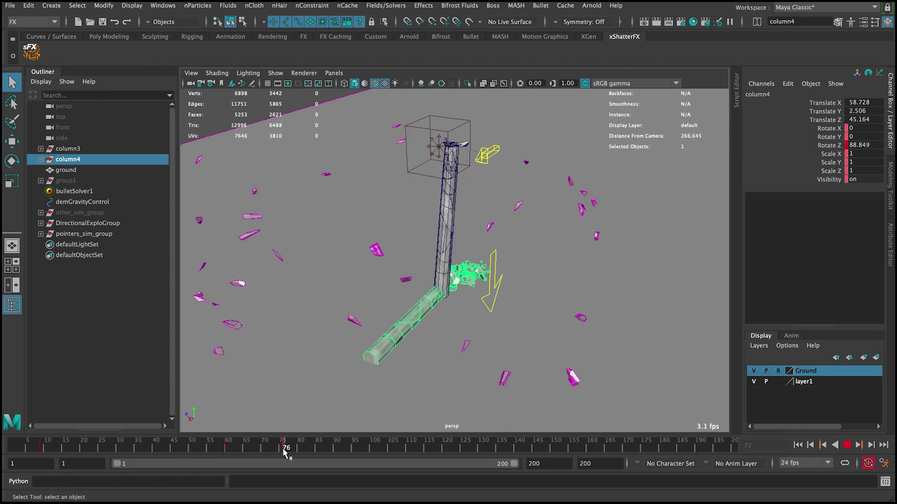
key("e")
left_click_drag(440, 394, 430, 405)
key("q")
Review the fall from frame 53, then scrub to frame 63 mid-fall
left_click_drag(430, 272, 382, 301, "alt")
left_click(204, 448)
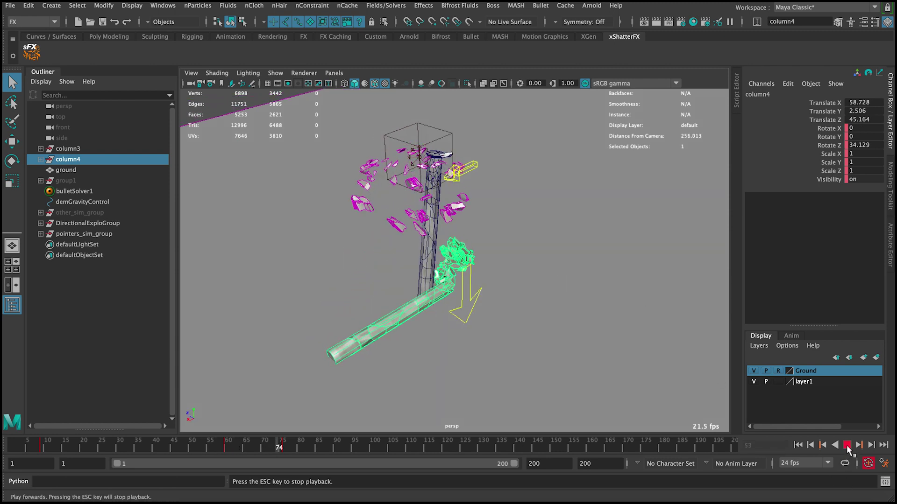
left_click(847, 450)
left_click_drag(214, 447, 225, 446)
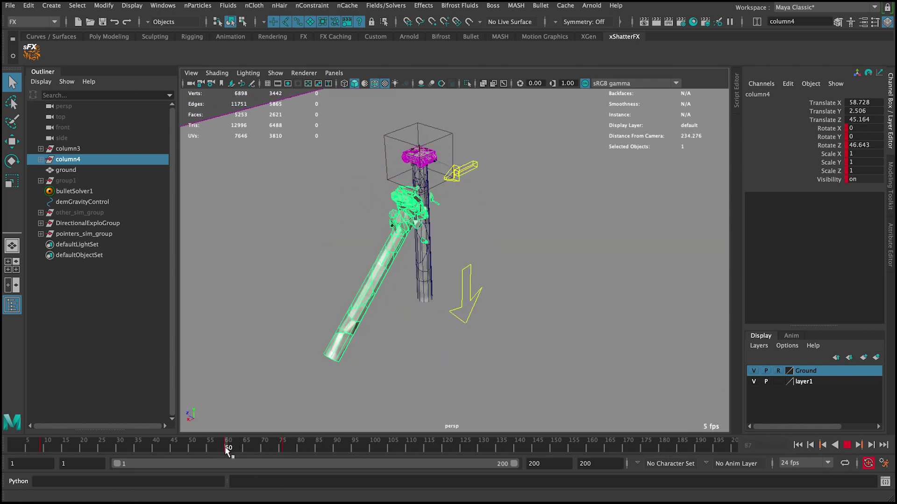
left_click_drag(290, 366, 367, 317, "alt")
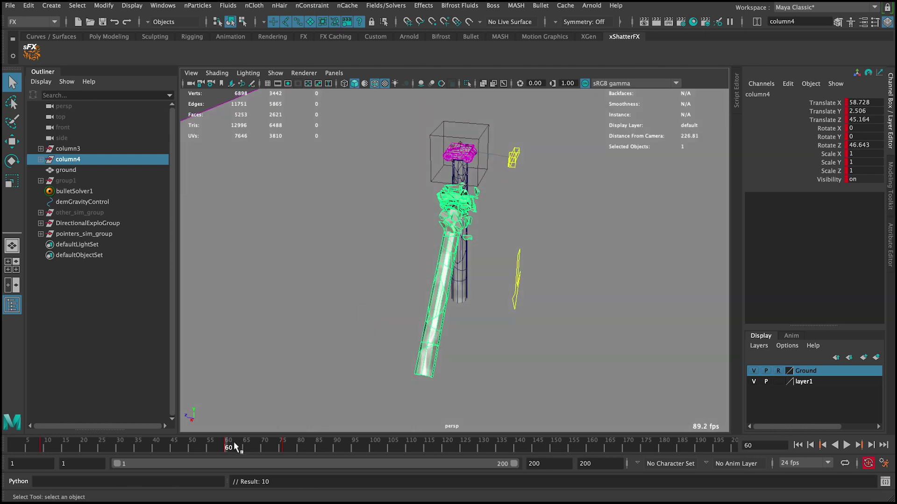
mouse_move(227, 445)
left_mouse_down()
mouse_move(270, 448)
mouse_move(228, 447)
mouse_move(237, 448)
left_mouse_up()
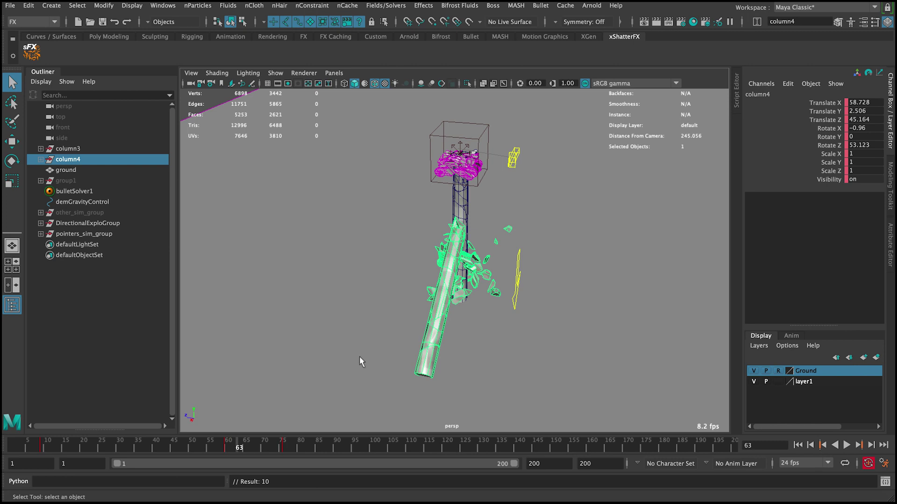
Tilt column4 further on X at frame 63 (Rotate Z 68.913) and check the new topple
key("e")
left_click_drag(515, 413, 513, 420)
left_click_drag(459, 385, 425, 375, "alt")
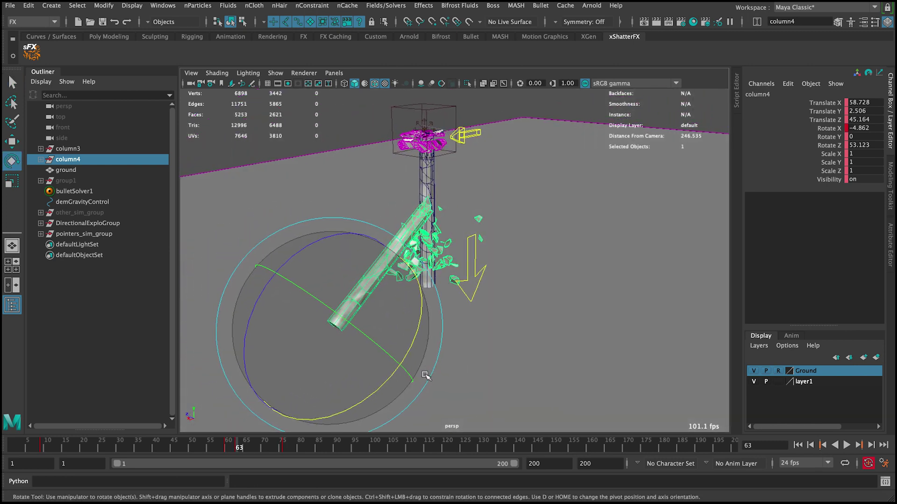
left_click_drag(213, 449, 12, 450)
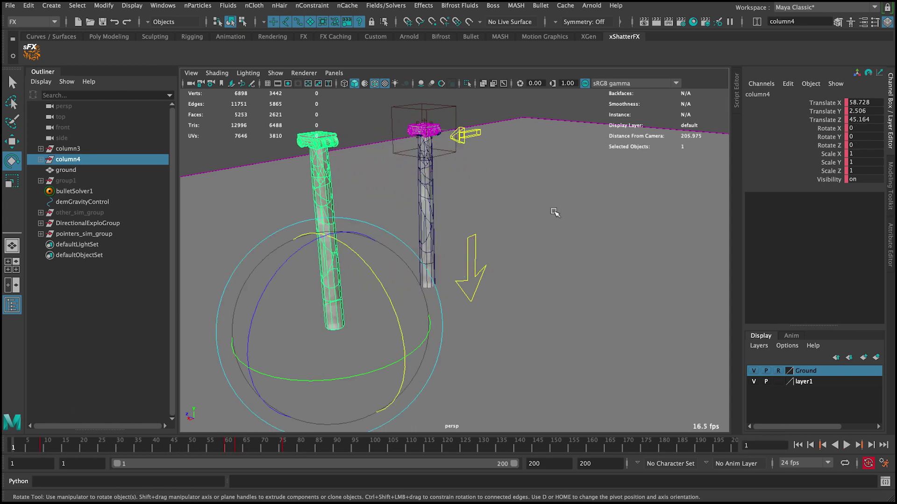
left_click_drag(553, 217, 477, 170, "alt")
middle_click_drag(477, 170, 515, 187, "alt")
left_click(563, 237)
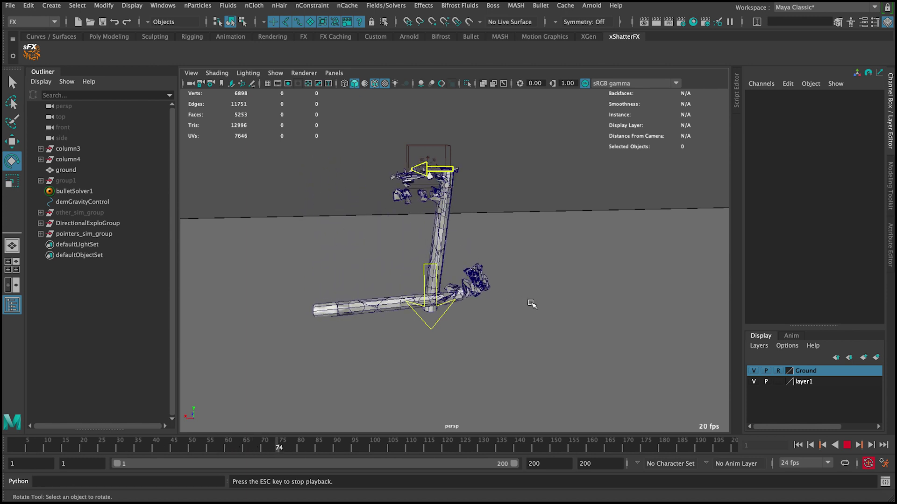
Stop playback, rewind to frame 1 and replay until the columns are down
left_click_drag(572, 301, 561, 348, "alt")
left_click(847, 446)
left_click(797, 445)
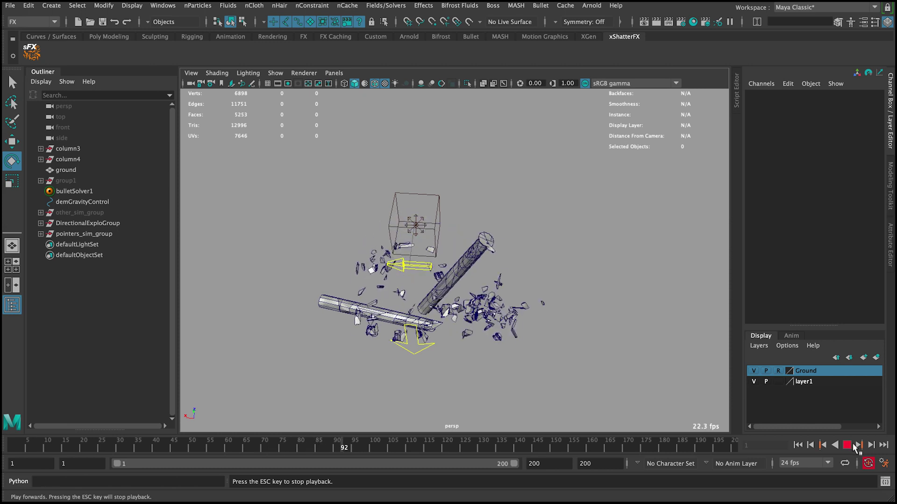
left_click(847, 445)
Scrub through the collapse to check that the leaning column3 falls flat by frame 120
left_click_drag(501, 370, 524, 339, "alt")
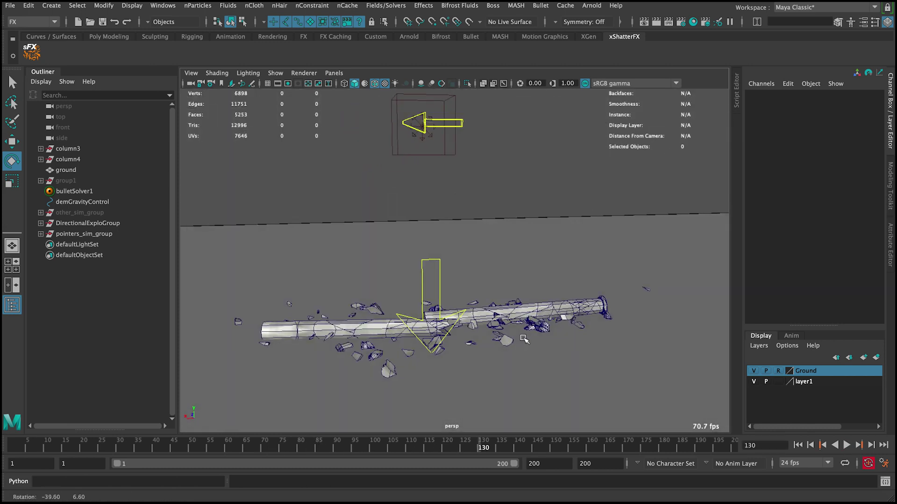
left_click_drag(175, 447, 391, 446)
left_click_drag(483, 226, 457, 224, "alt")
left_click_drag(520, 190, 567, 219)
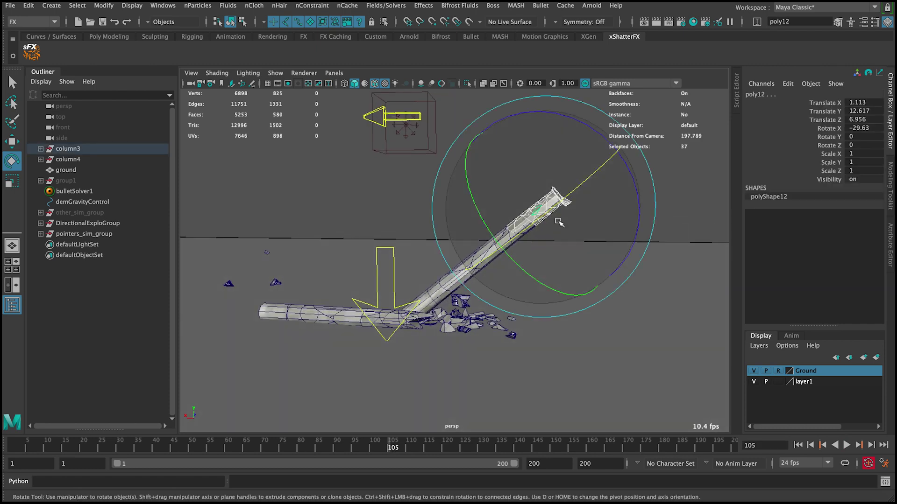
key("q")
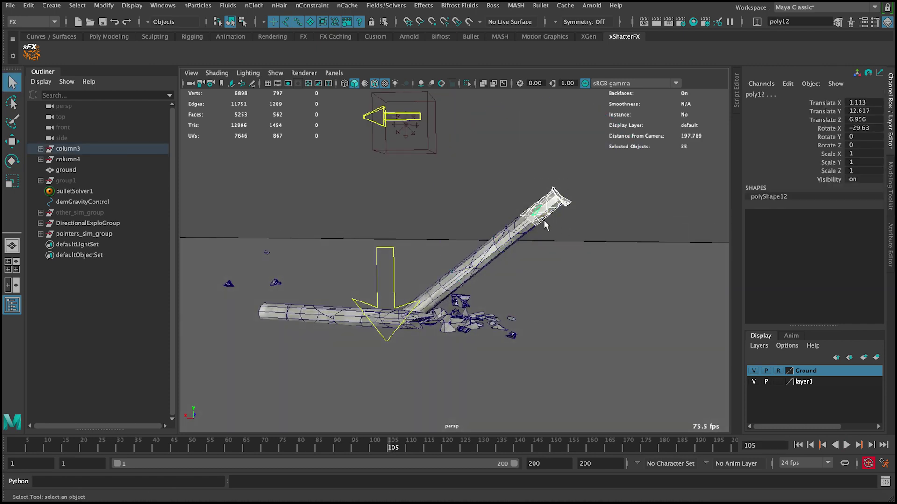
left_click_drag(532, 225, 482, 236, "alt")
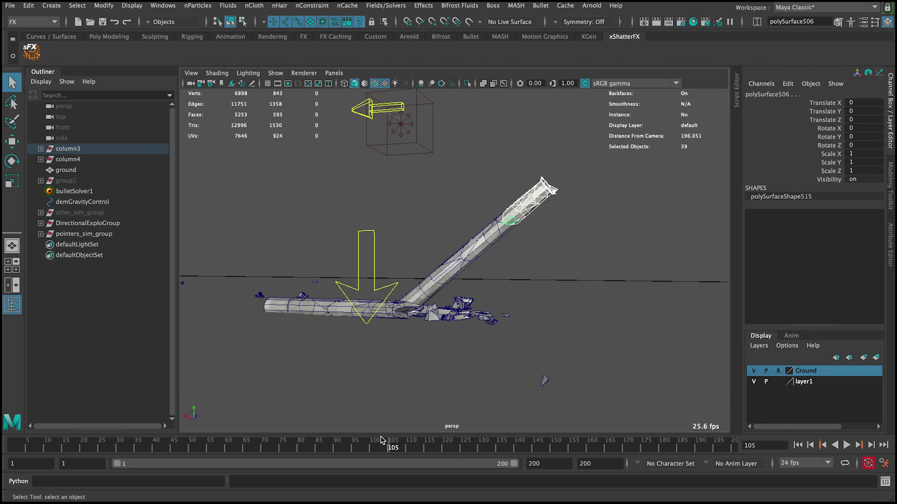
left_click_drag(393, 447, 444, 453)
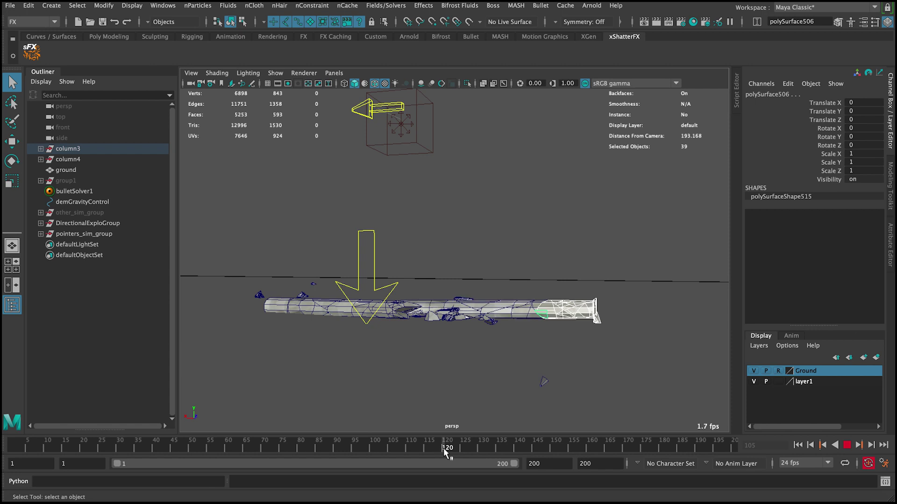
Rewind to frame 1 and use xShatterFX Demolition Generator to convert the caps and generate demolition
left_click(797, 446)
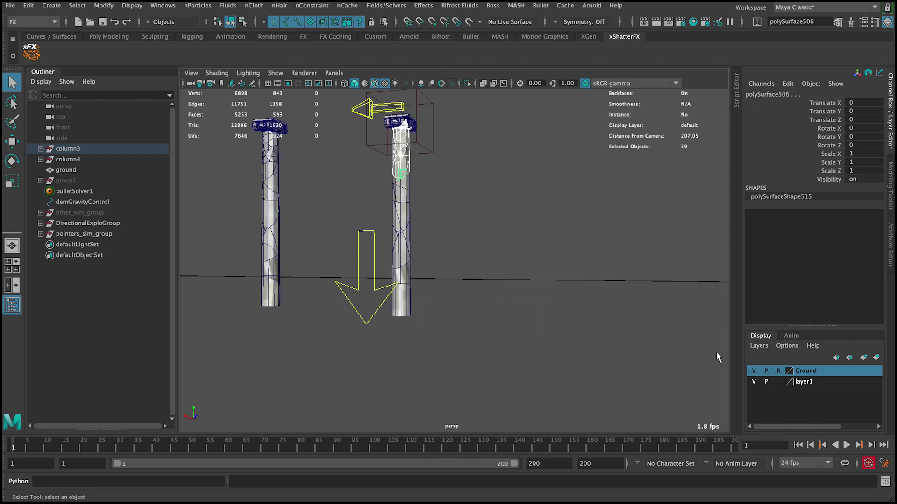
left_click(835, 500)
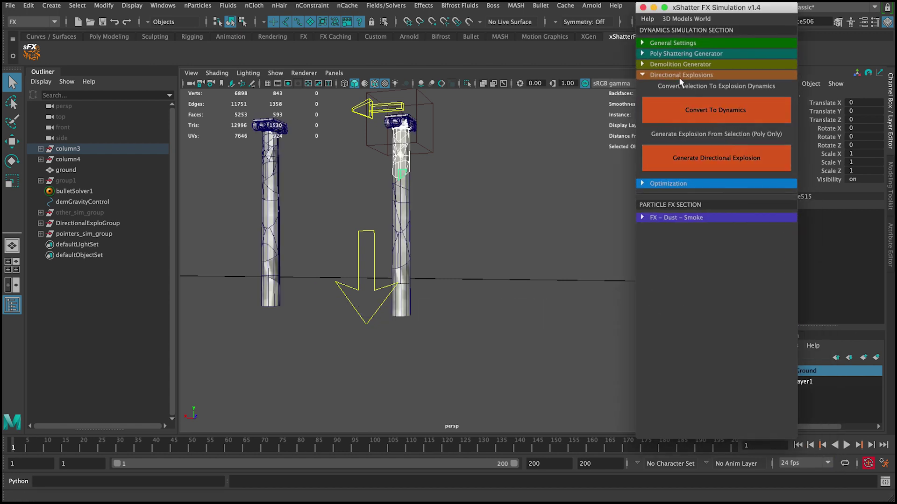
left_click(679, 75)
left_click(691, 64)
left_click(700, 100)
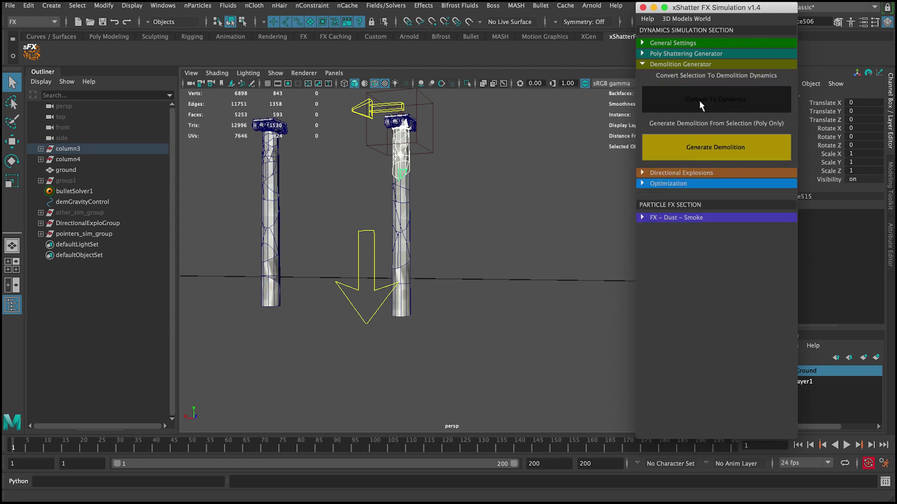
left_click(715, 147)
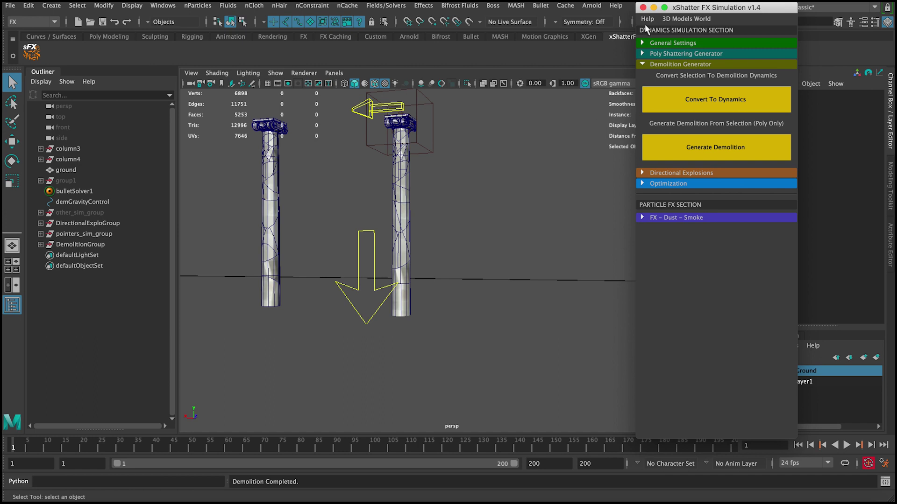
left_click(654, 8)
Parent the new DemolitionGroup under column3 in the Outliner
left_click(104, 242)
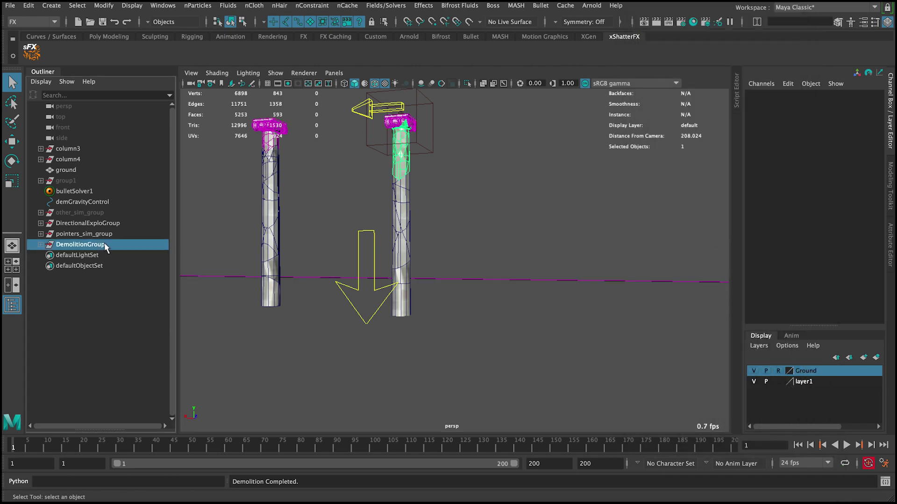
left_click(81, 157)
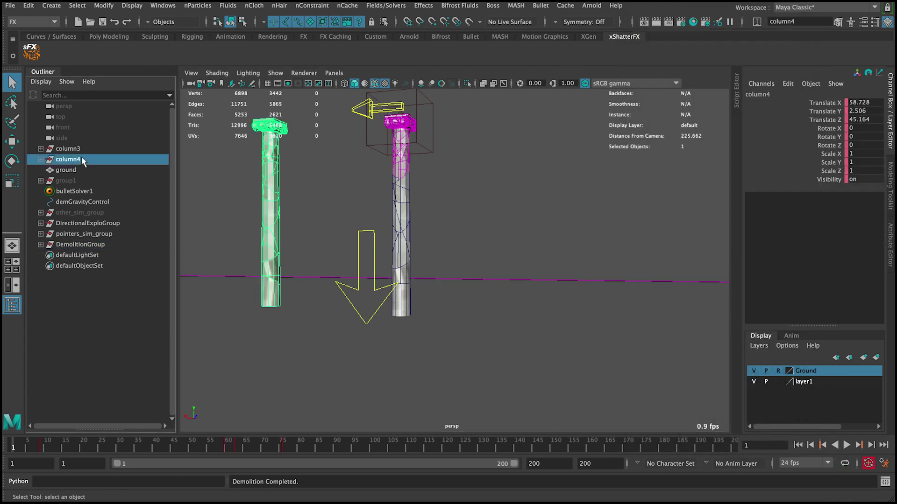
left_click(81, 149)
left_click(81, 245)
middle_click_drag(82, 245, 84, 150)
left_click(85, 150)
Preview the collapse to frame 119 and select the DemolitionGroup via one of its fragments
left_click_drag(383, 445, 442, 447)
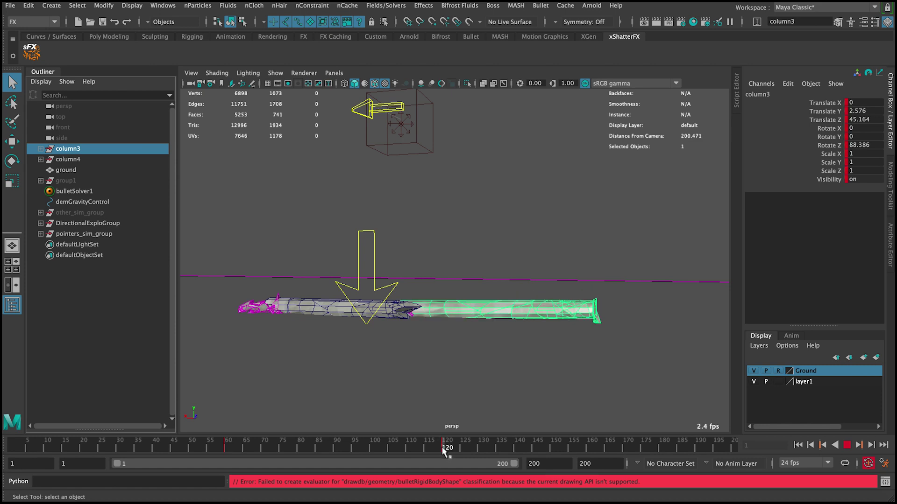
left_click_drag(442, 448, 439, 447)
left_click(573, 308)
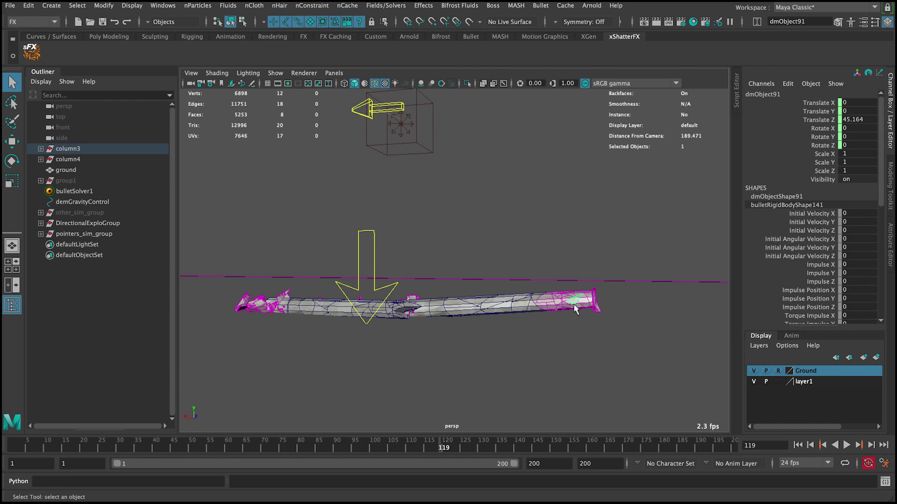
key("Up")
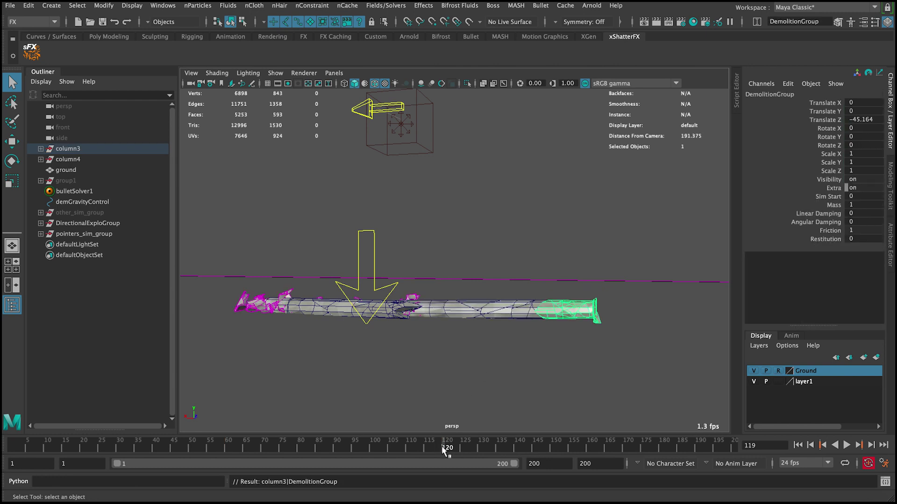
Key DemolitionGroup's Sim Start and set it to 1
right_click(823, 198)
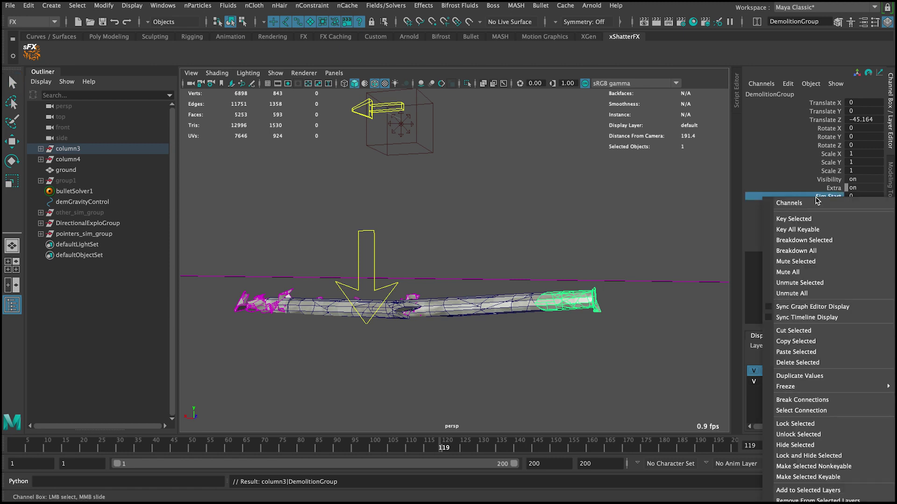
left_click(811, 218)
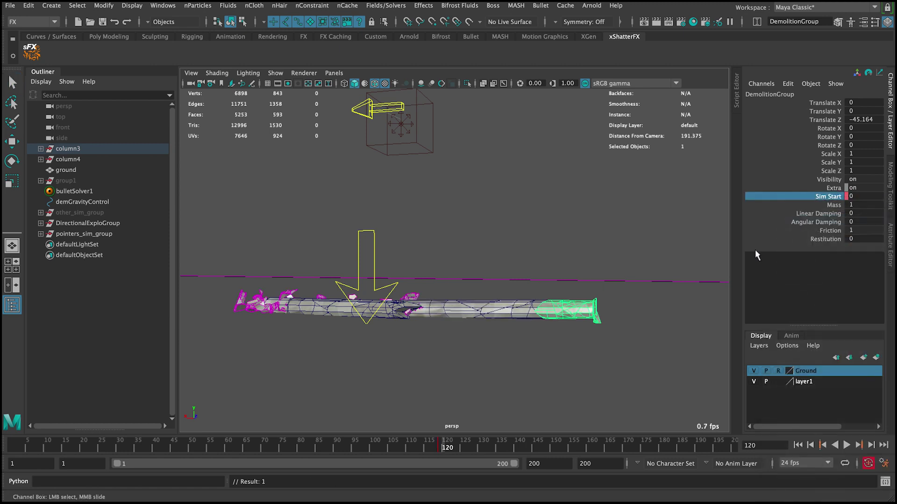
left_click(857, 196)
type("1")
key("Return")
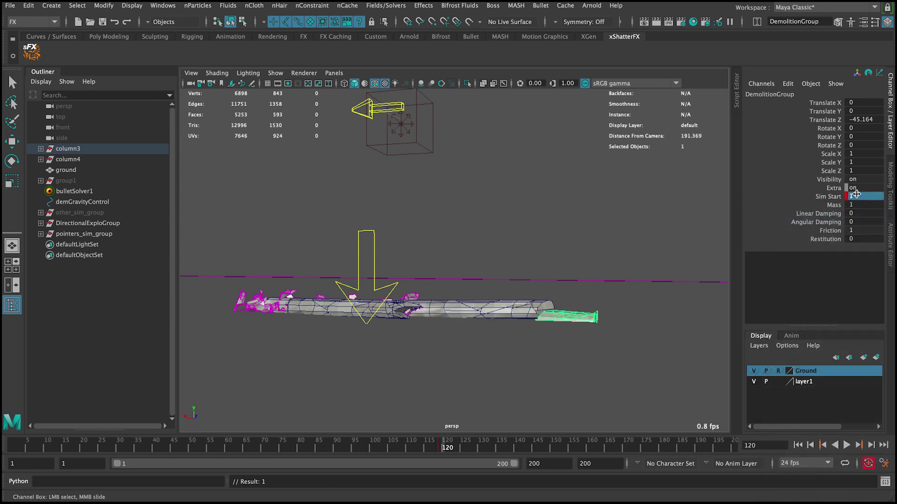
Play the simulation from frame 109 and again from frame 1 to watch the columns collapse
left_click(407, 447)
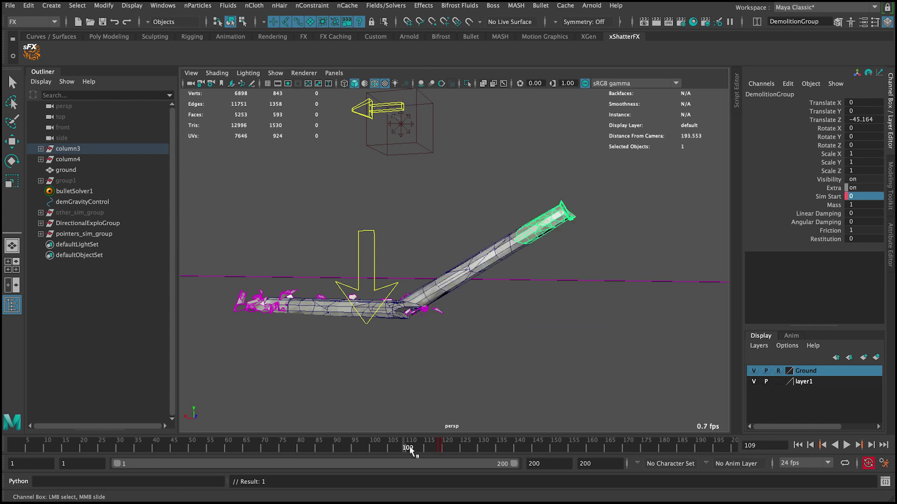
left_click(846, 445)
left_click(846, 446)
left_click_drag(546, 187, 534, 217, "alt")
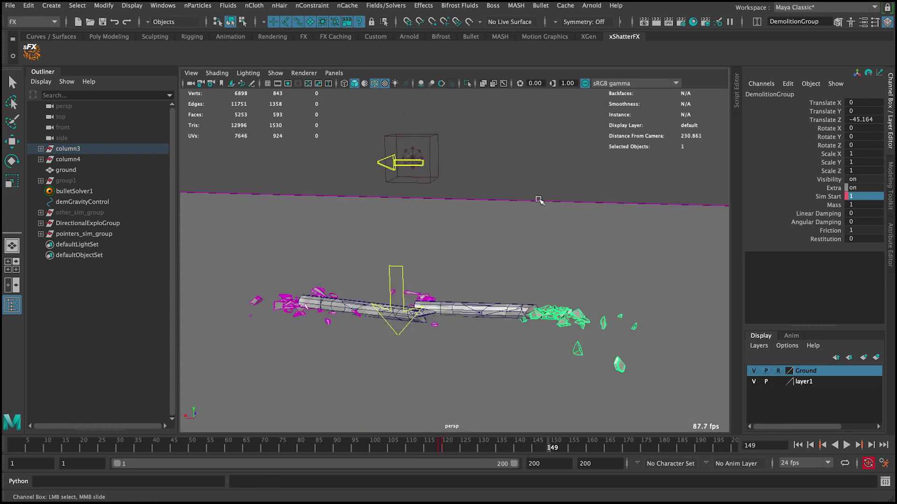
left_click(536, 200)
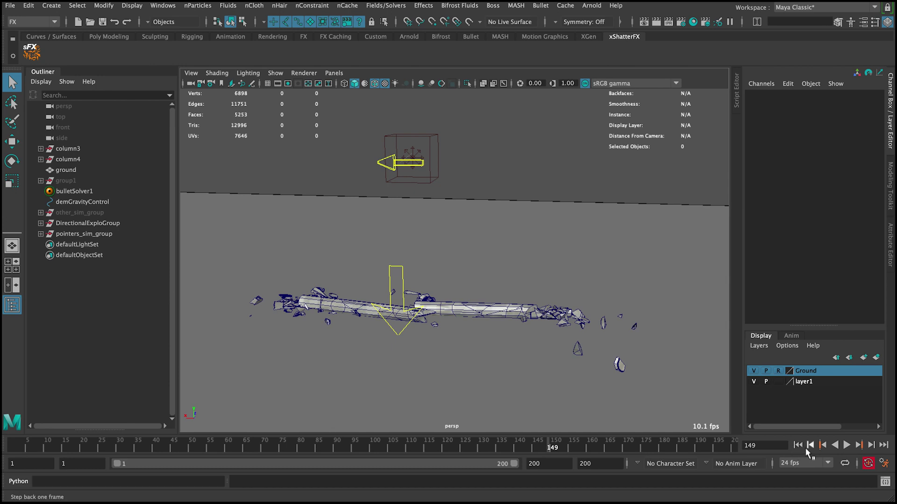
left_click(798, 446)
left_click(846, 445)
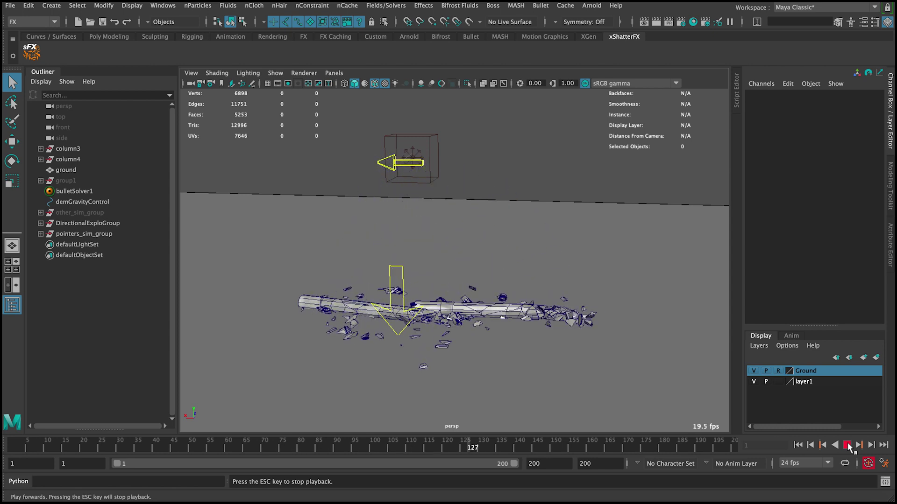
left_click(846, 445)
Select the leaning column's shards at frame 60, advance to frame 77, then rewind to frame 1
left_click_drag(274, 445, 228, 445)
left_click(391, 219)
scroll(382, 188, "up", 3)
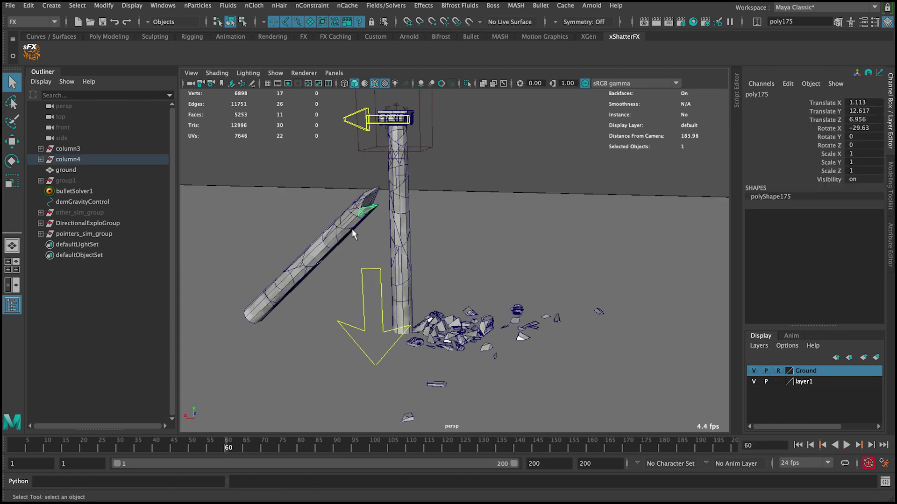
left_click_drag(401, 206, 366, 257)
left_click(387, 237, "shift")
mouse_move(226, 442)
left_mouse_down()
mouse_move(290, 444)
mouse_move(284, 451)
left_mouse_up()
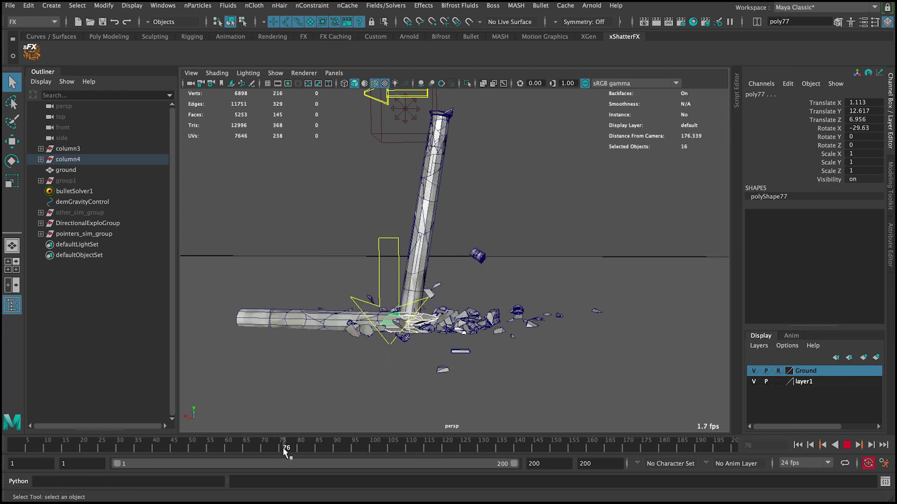
left_click(797, 447)
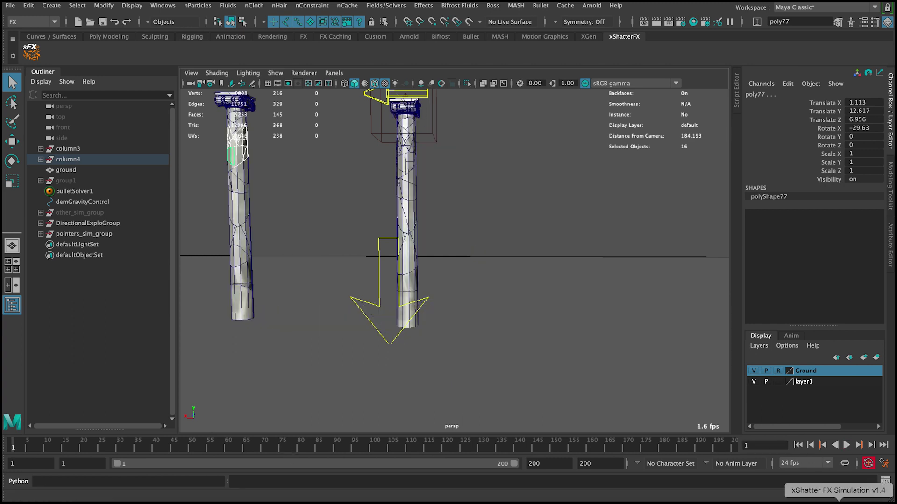
In xShatterFX, convert the column caps to dynamics and generate a second demolition
left_click(839, 503)
left_click(690, 102)
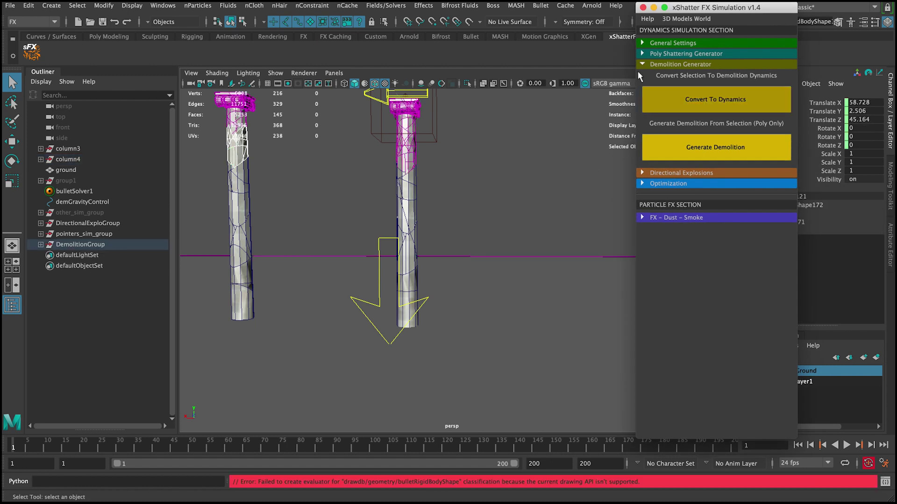
left_click(689, 153)
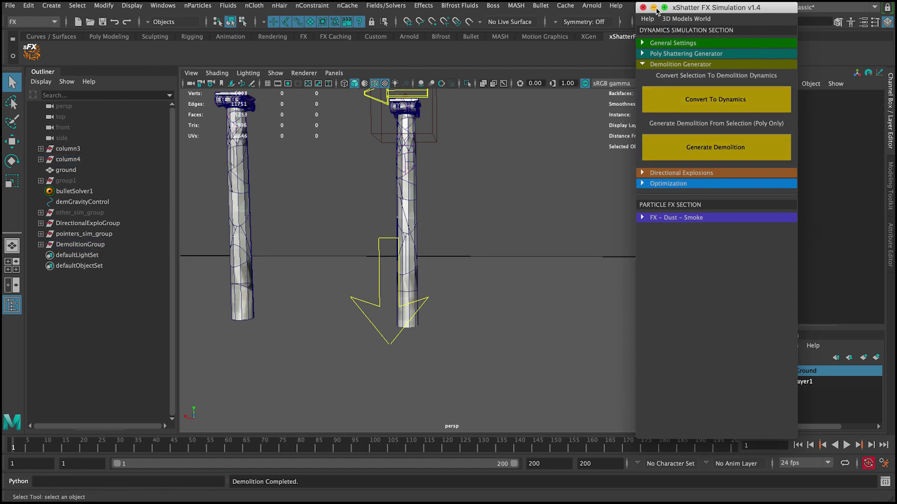
left_click(653, 8)
Parent the new DemolitionGroup under column4 in the Outliner
left_click(93, 245)
left_click(70, 159)
left_click(87, 245)
left_click_drag(87, 245, 86, 164)
left_click(70, 159)
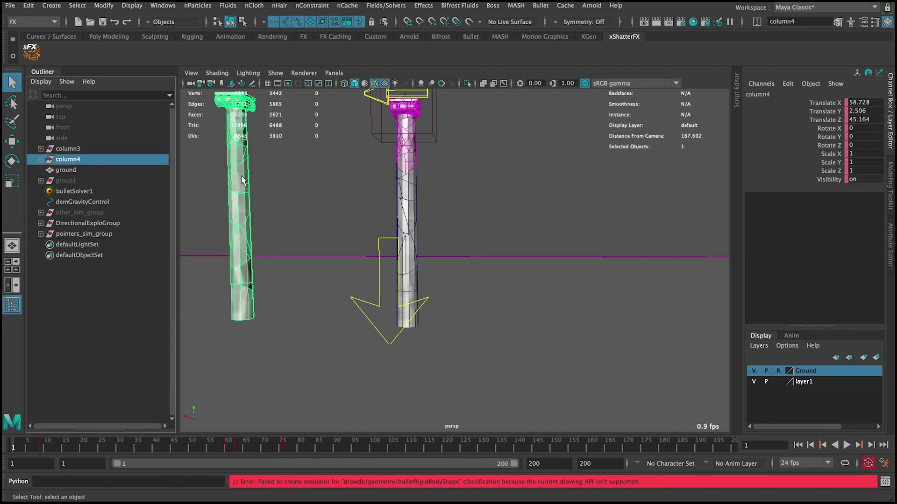
Select DemolitionGroup1 via a fragment, stop playback at frame 75 and pick its Sim Start channel
left_click_drag(234, 443, 286, 452)
left_click(424, 321)
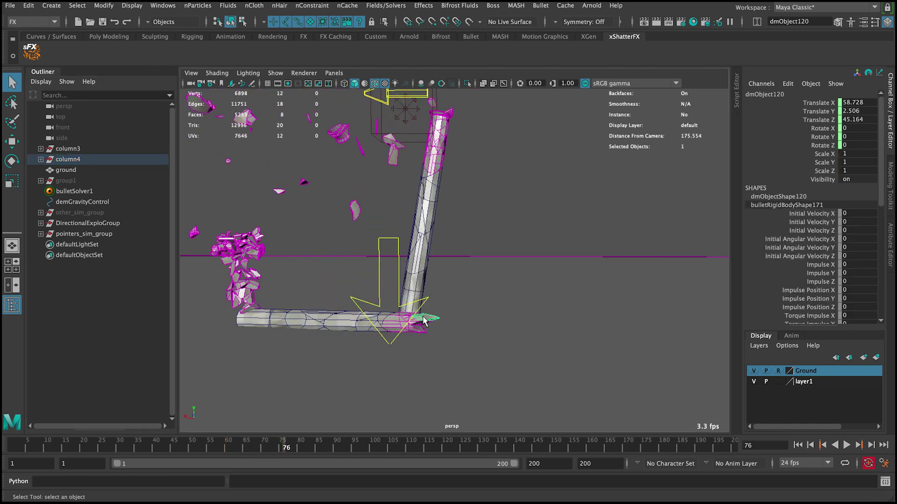
key("Up")
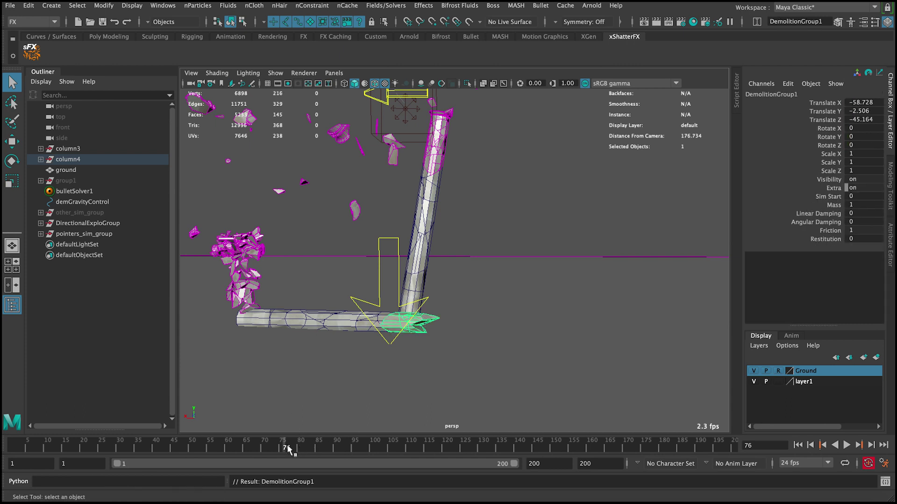
key("alt+v")
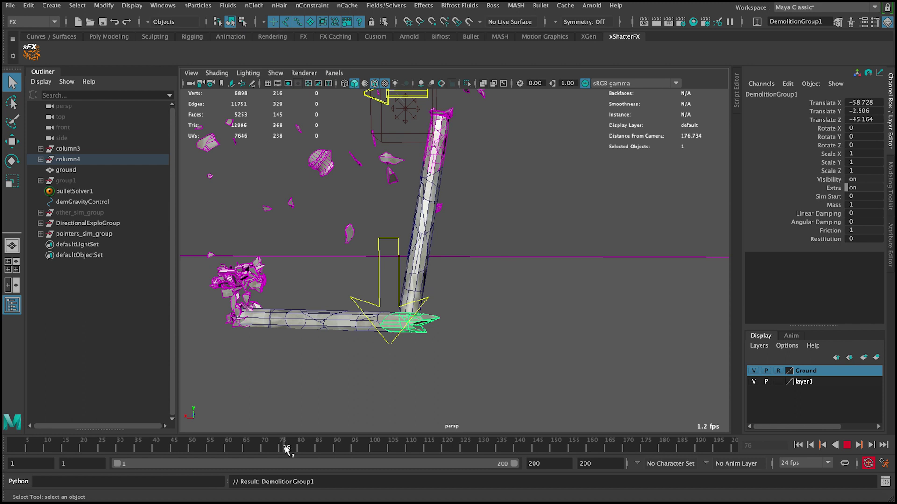
left_click(282, 451)
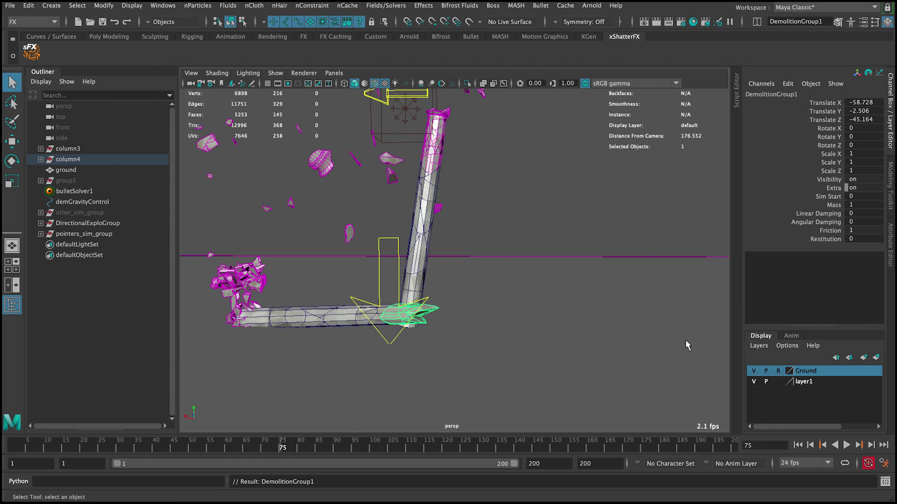
left_click(835, 198)
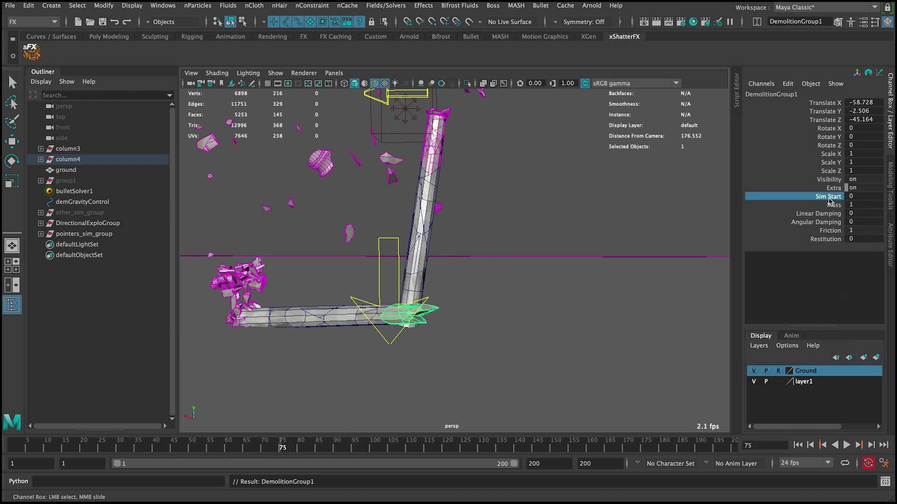
Key DemolitionGroup1's Sim Start and set it to 1 a frame later
right_click(830, 201)
left_click(798, 11)
key("alt+period")
left_click(869, 197)
type("1")
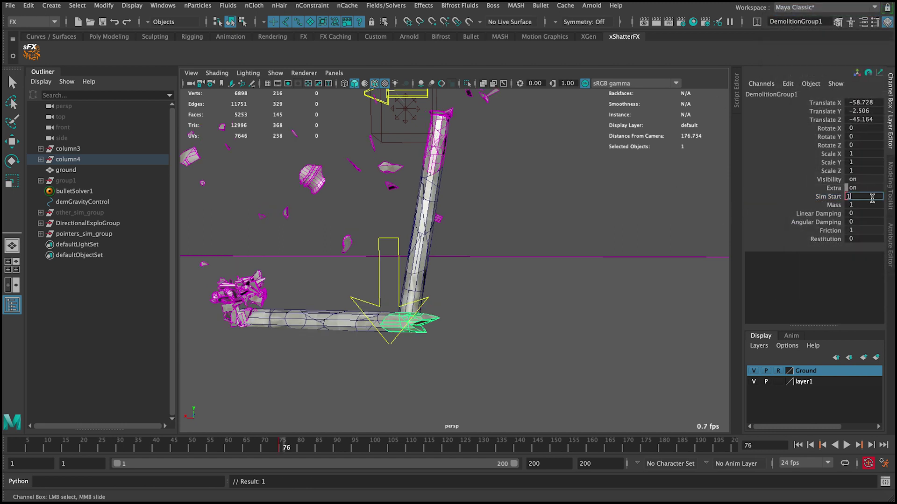
key("Return")
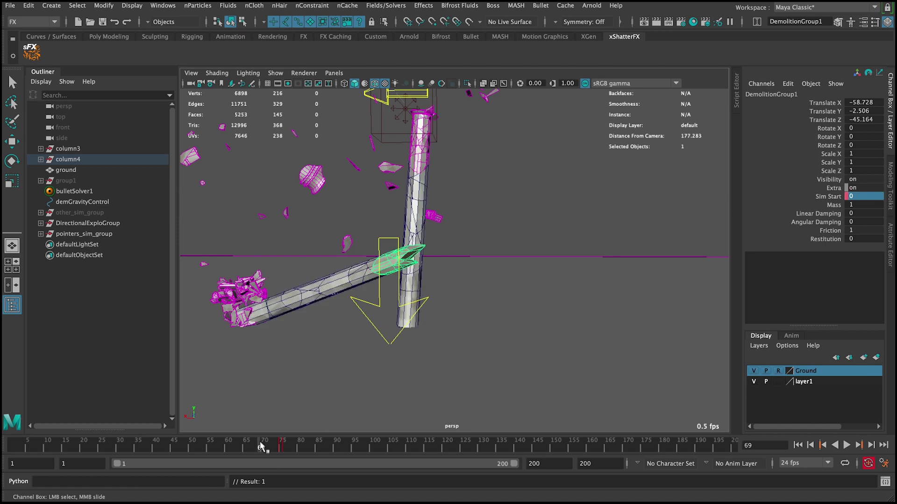
Play the simulation, stop it, rewind to frame 1 and reframe the columns
left_click(846, 446)
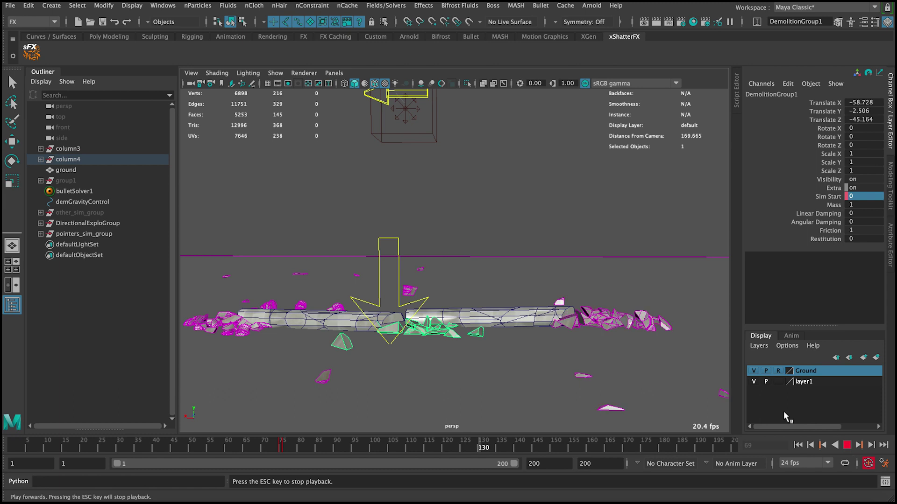
scroll(526, 242, "down", 5)
left_click(569, 159)
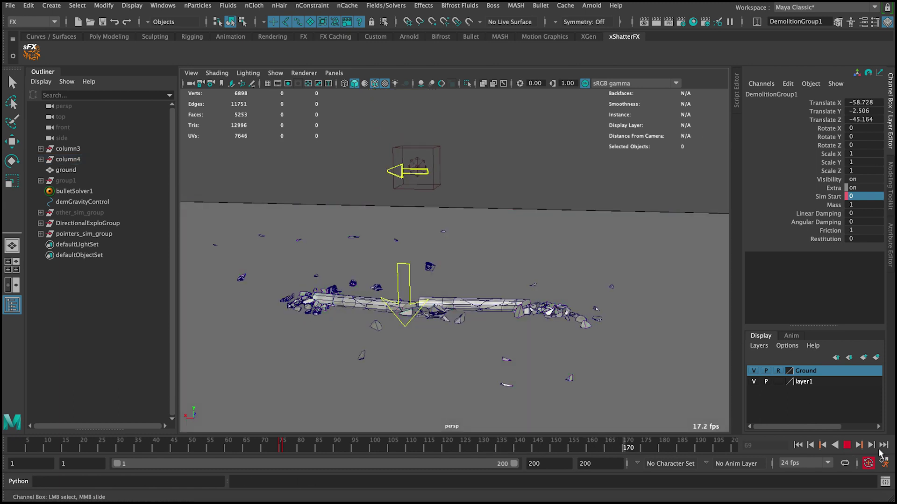
left_click(847, 445)
left_click(798, 445)
middle_click_drag(466, 229, 468, 230, "alt")
left_click_drag(467, 230, 523, 258)
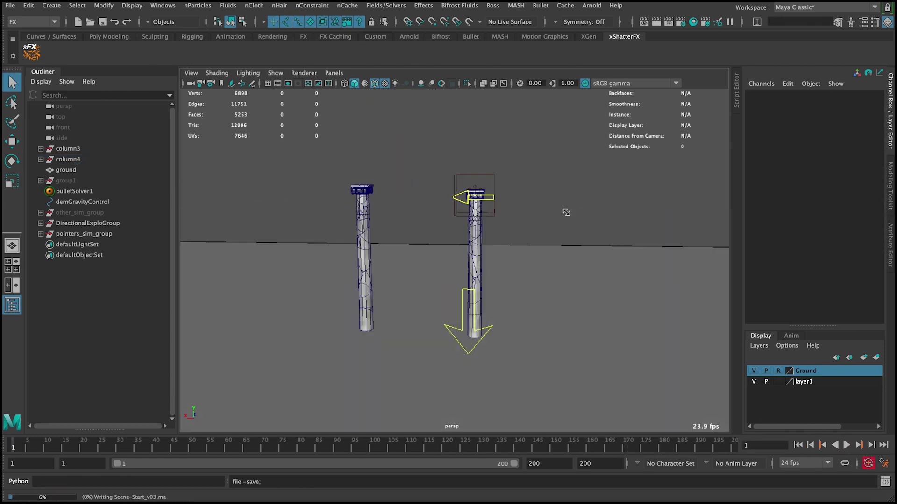
Replay the explosion, rewind to frame 1 with both columns standing, and select the demGravityControl
left_click(846, 445)
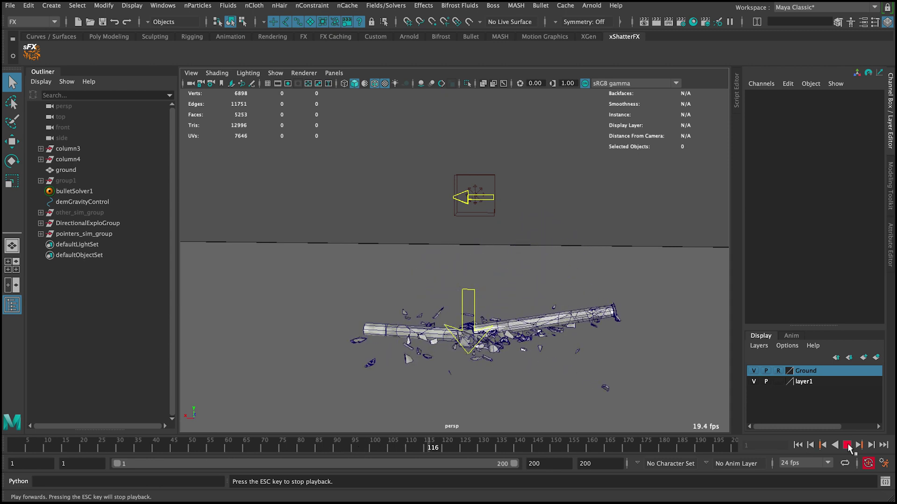
left_click(847, 445)
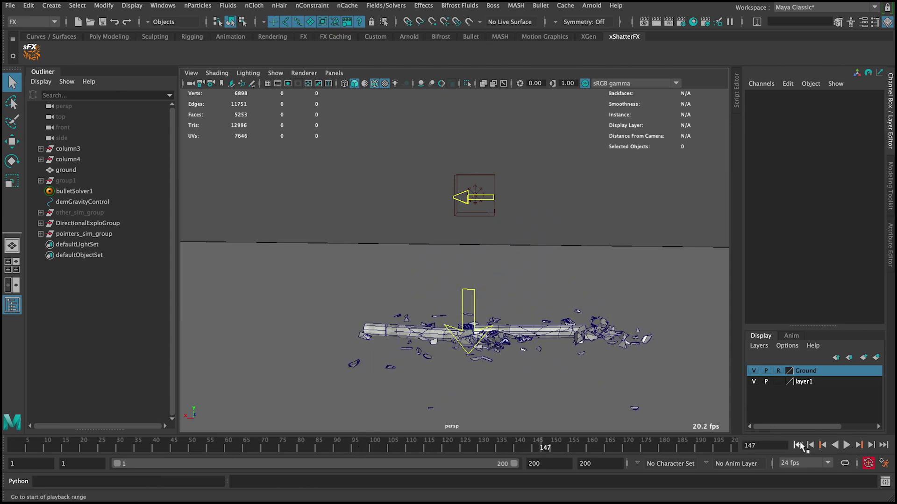
left_click(797, 445)
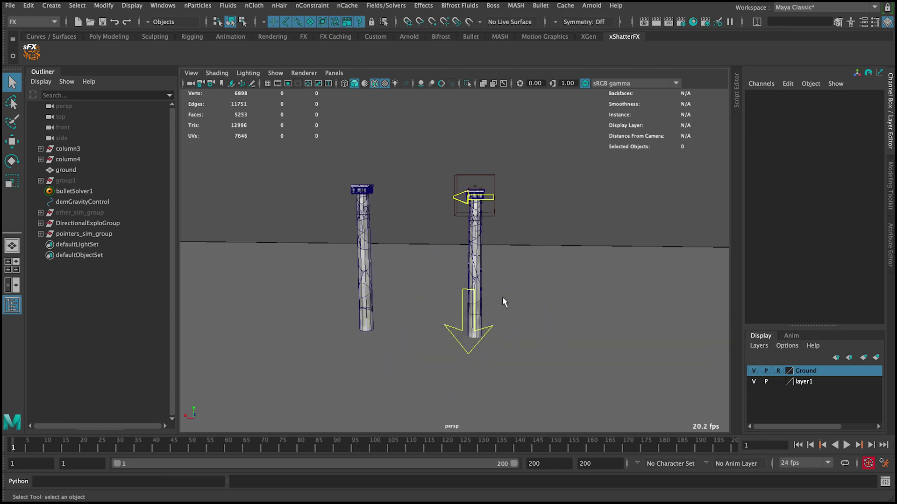
left_click(463, 295)
Set Gravity to 30 on the demGravityControl and the directional explosion control, then test-play the simulation
double_click(861, 196)
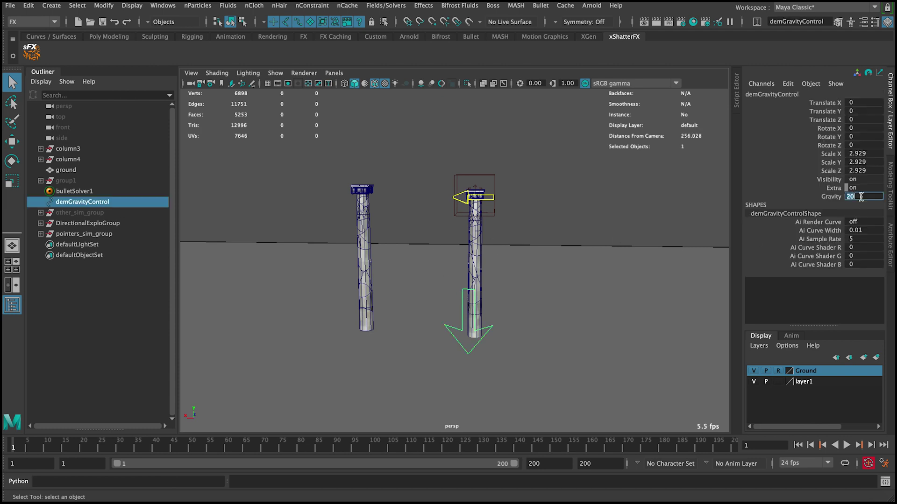
key("Return")
left_click(457, 199)
double_click(863, 178)
type("30")
key("Return")
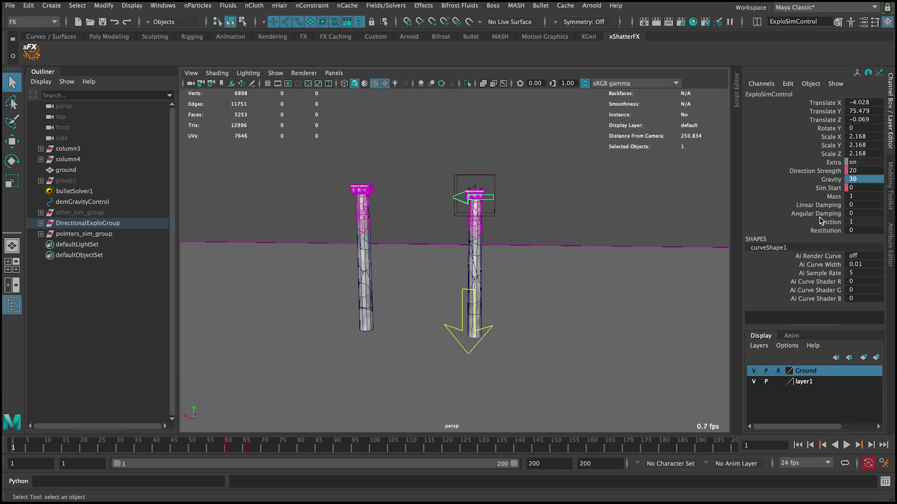
left_click(653, 208)
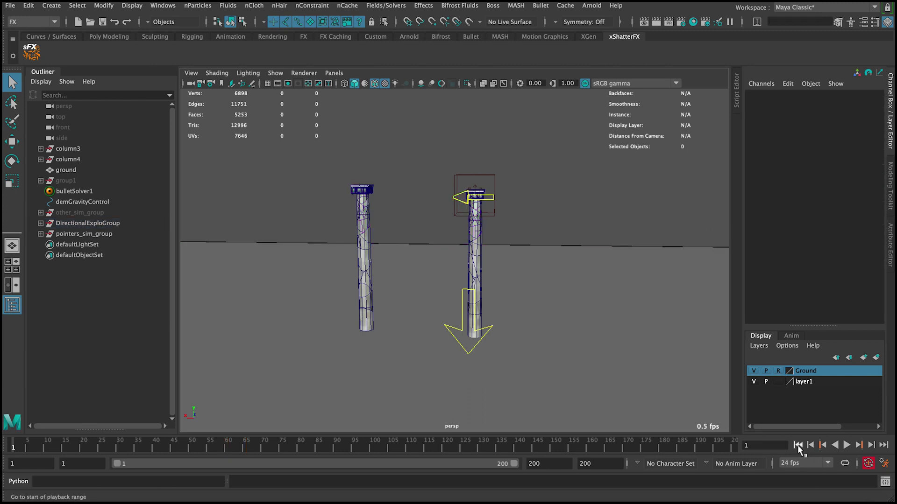
left_click(847, 445)
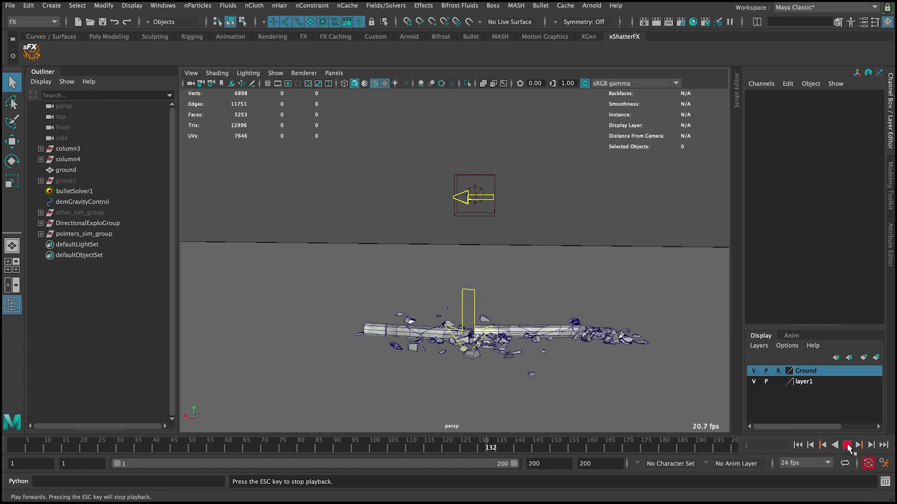
left_click(847, 444)
left_click(797, 446)
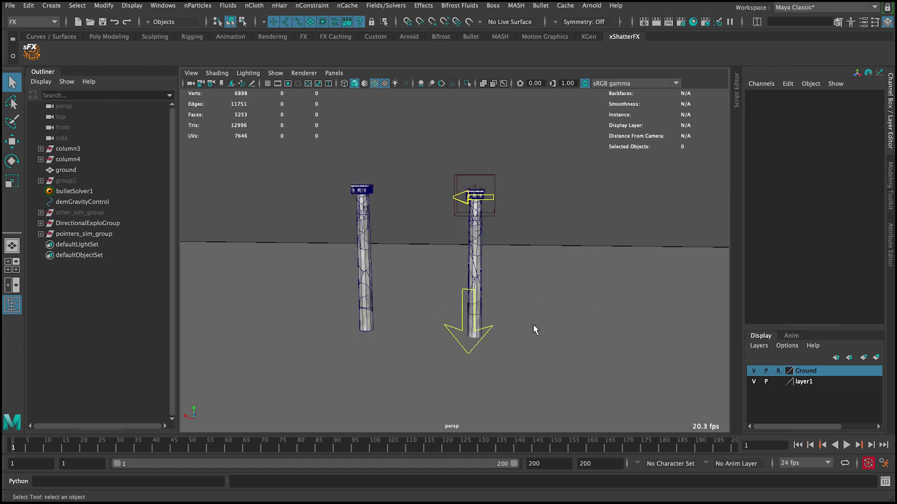
Change Gravity to 25 on both the demGravityControl and the directional explosion control
left_click(464, 292)
double_click(863, 198)
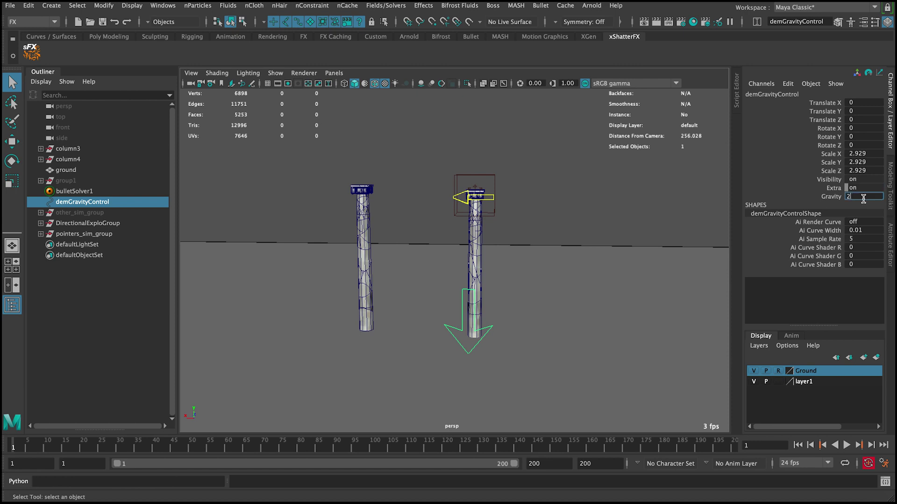
key("Return")
left_click(462, 197)
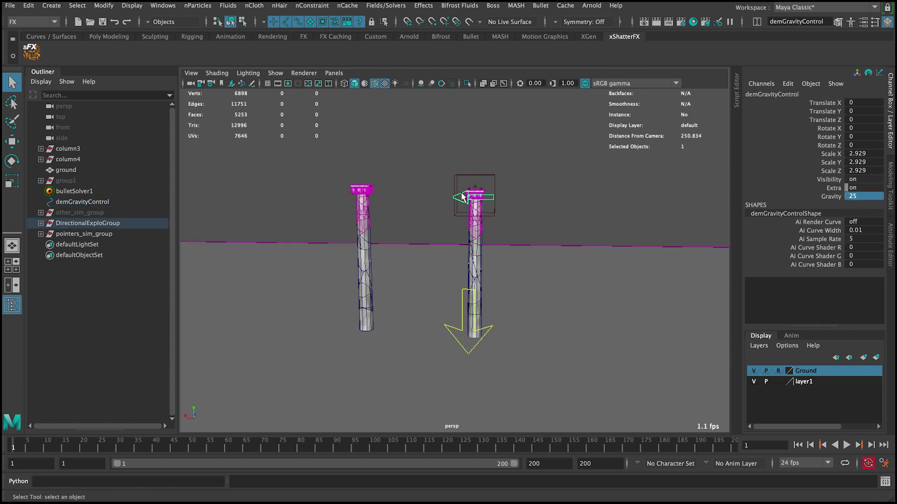
double_click(863, 181)
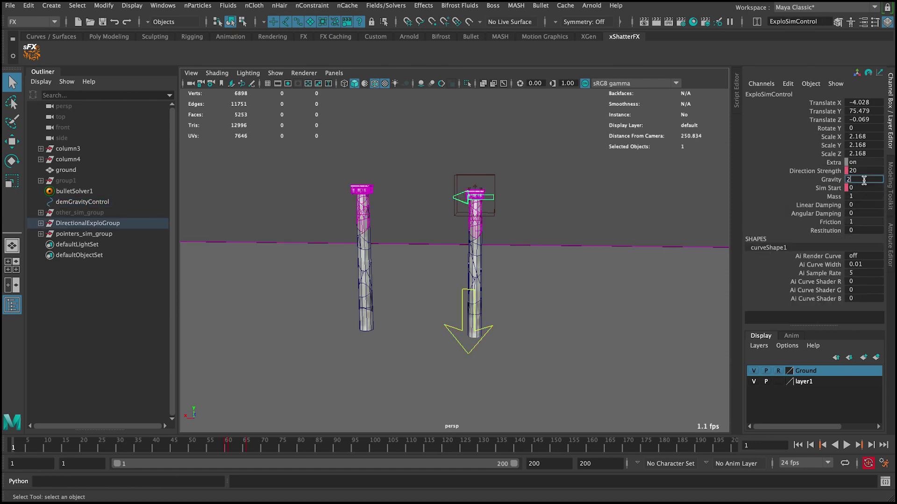
type("25")
key("Return")
left_click(674, 211)
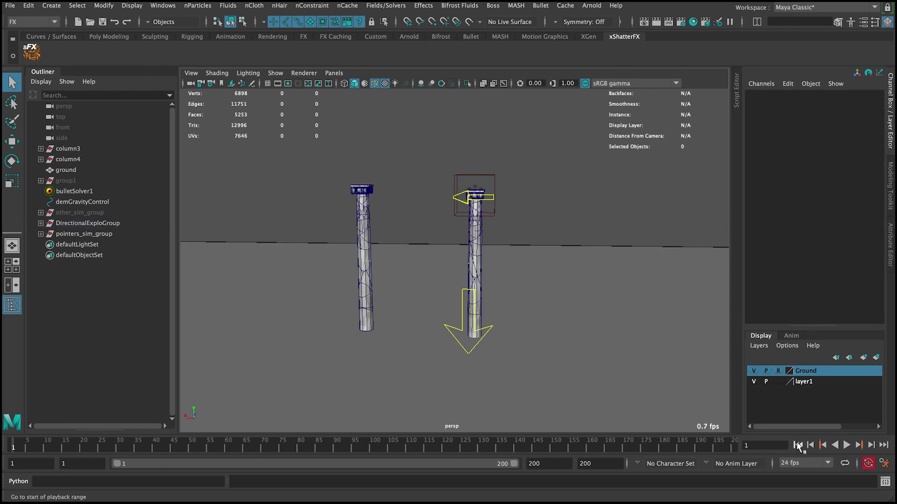
scroll(519, 218, "up", 1)
scroll(518, 217, "up", 1)
Save the scene and set the viewport to show only polygon geometry
key("ctrl+s")
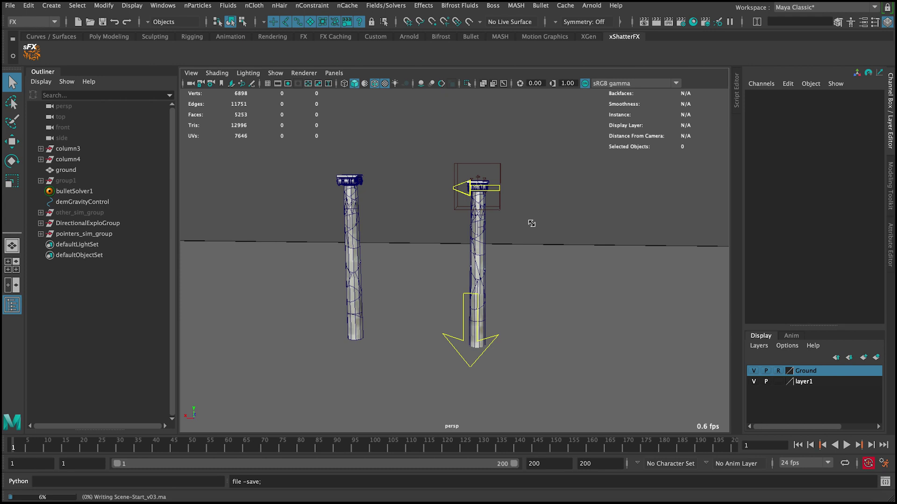
left_click(275, 72)
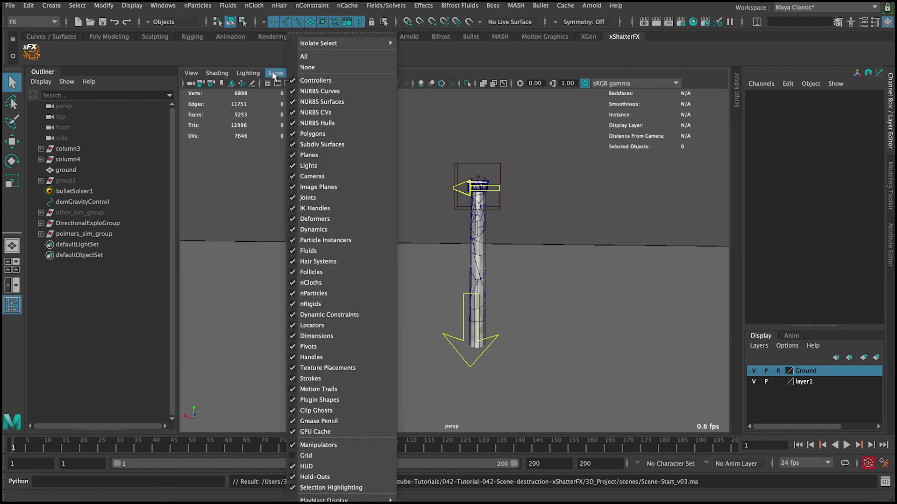
left_click(307, 67)
left_click(276, 73)
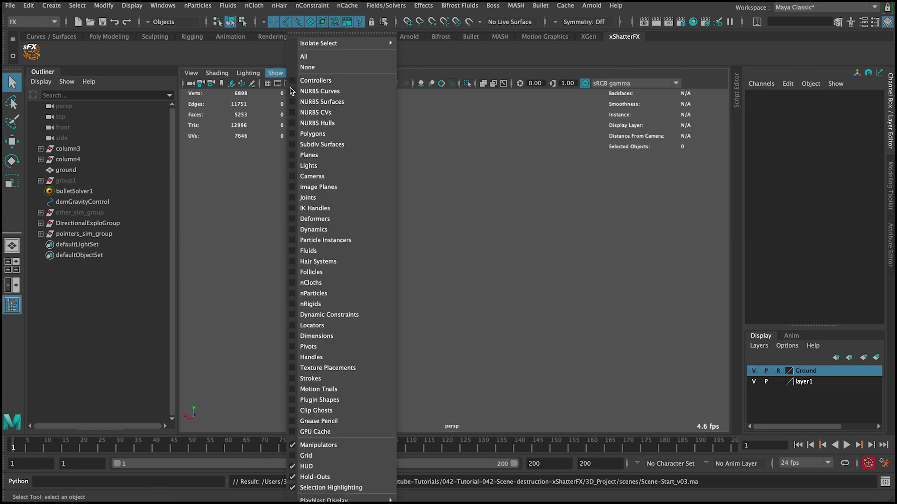
left_click(313, 134)
Replay the collapse with Gravity 25 and rewind to frame 1
left_click(846, 445)
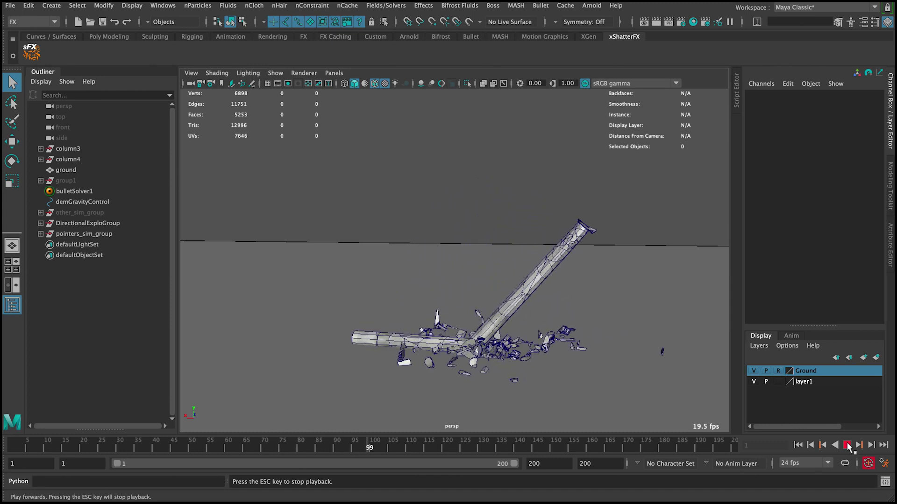
left_click(847, 446)
left_click(797, 445)
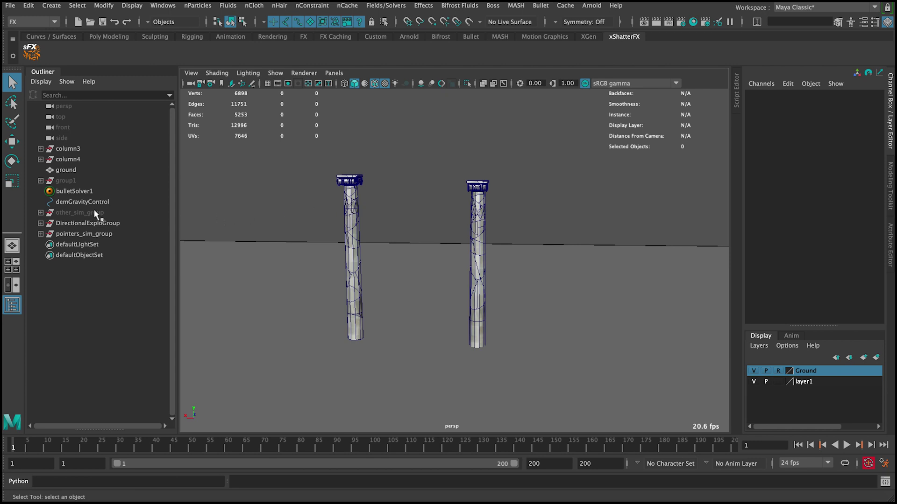
Preview the explosion, rewind to frame 1, and set DirectionalExploGroup's Visibility to 0
left_click(92, 221)
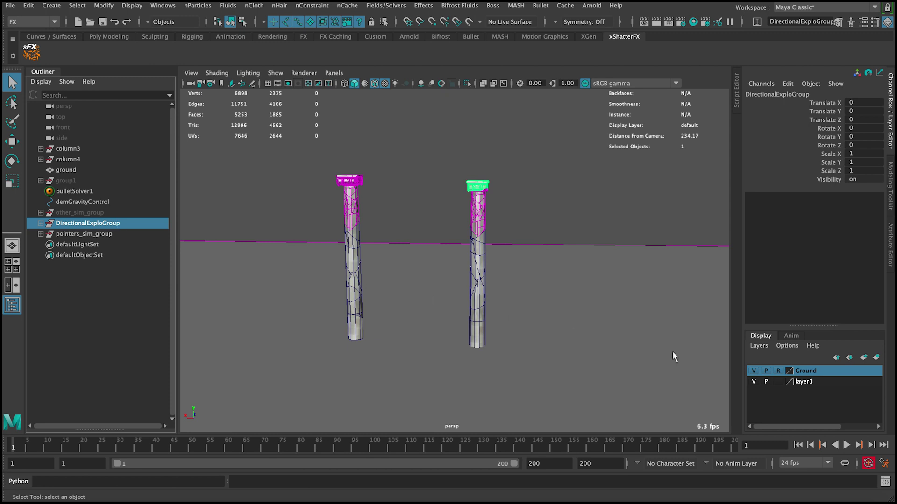
left_click(847, 445)
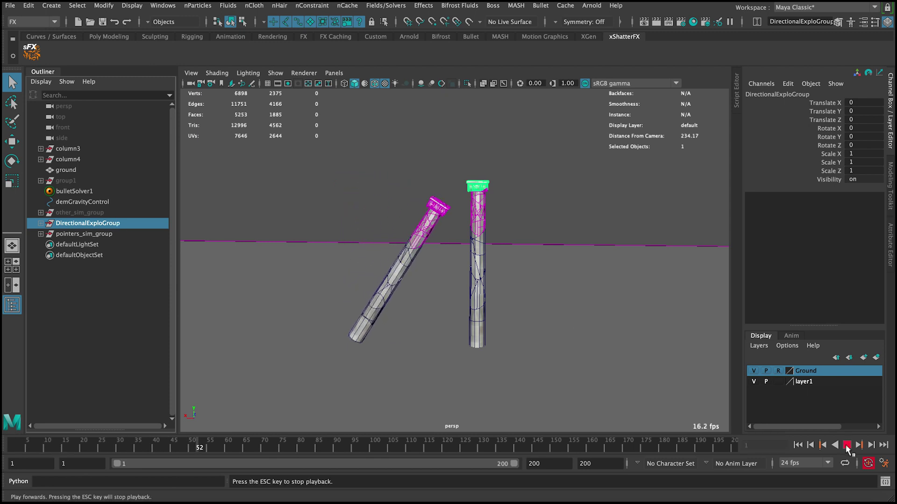
left_click(846, 446)
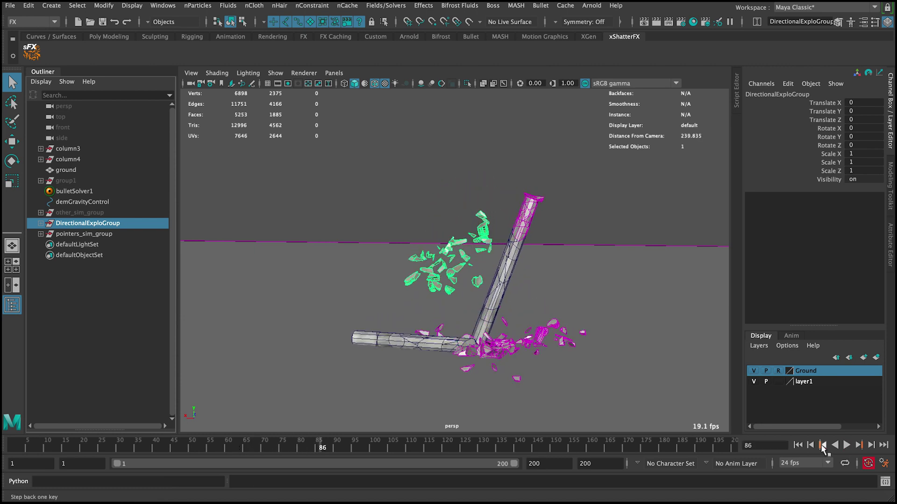
left_click(797, 445)
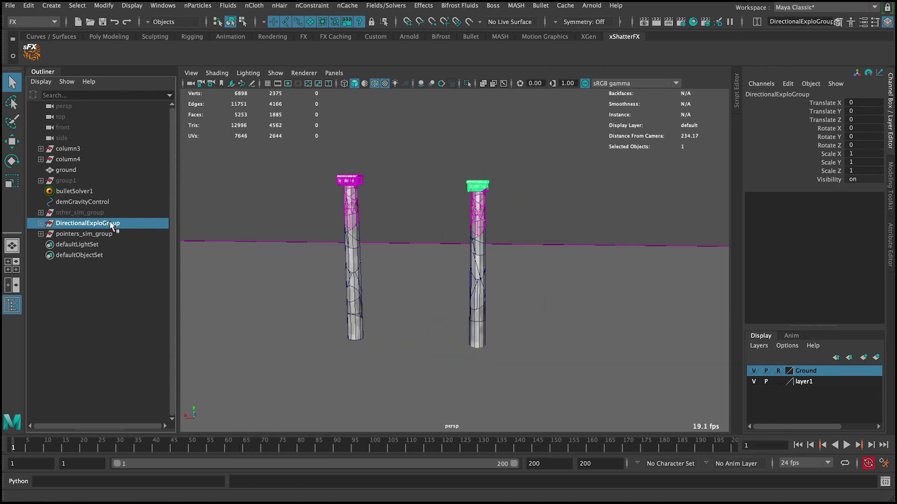
double_click(870, 180)
type("0")
key("Return")
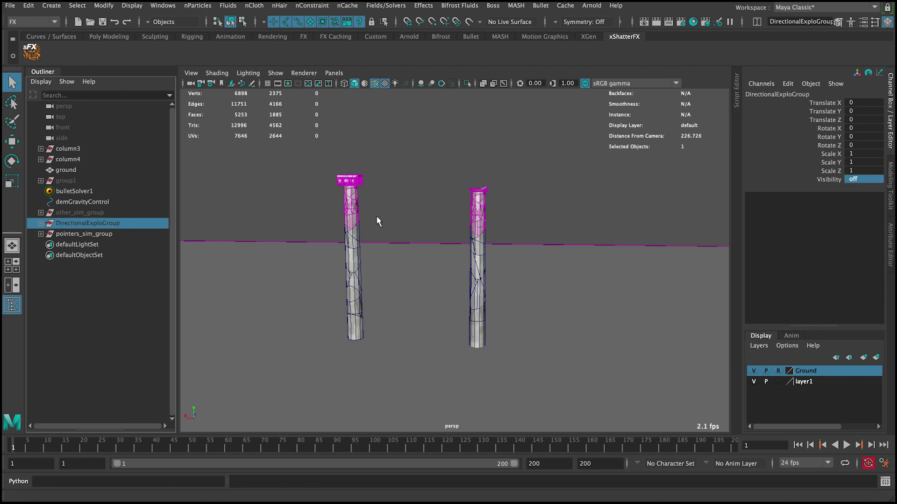
Hide the parent DemolitionGroups of the shards atop the left column by setting Visibility to 0
left_click(358, 183)
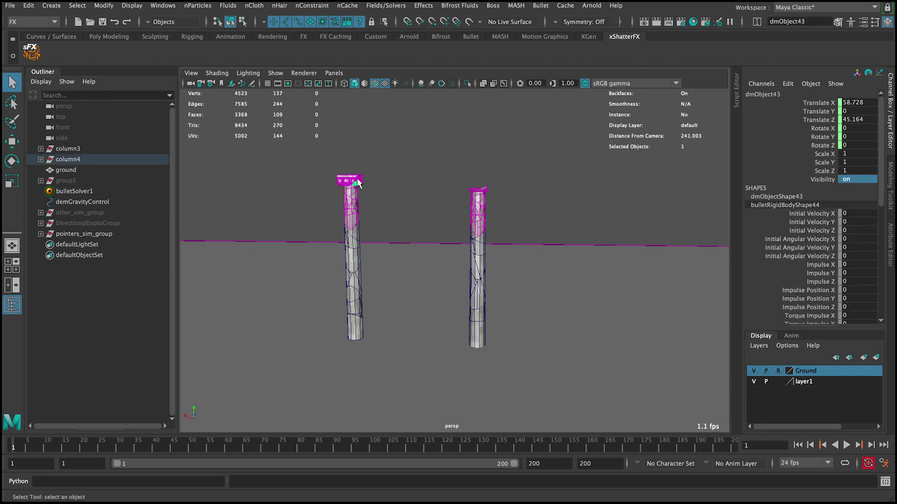
key("Up")
double_click(853, 180)
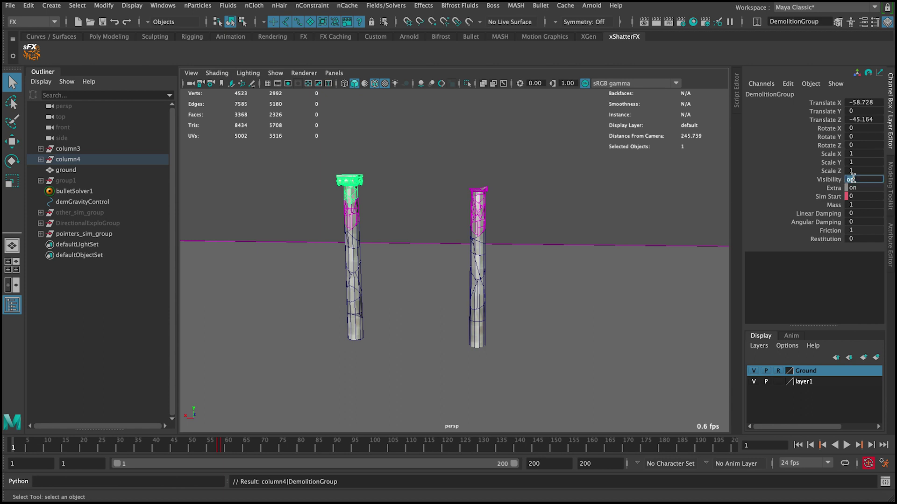
type("0")
key("Return")
left_click(359, 204)
key("Up")
double_click(873, 182)
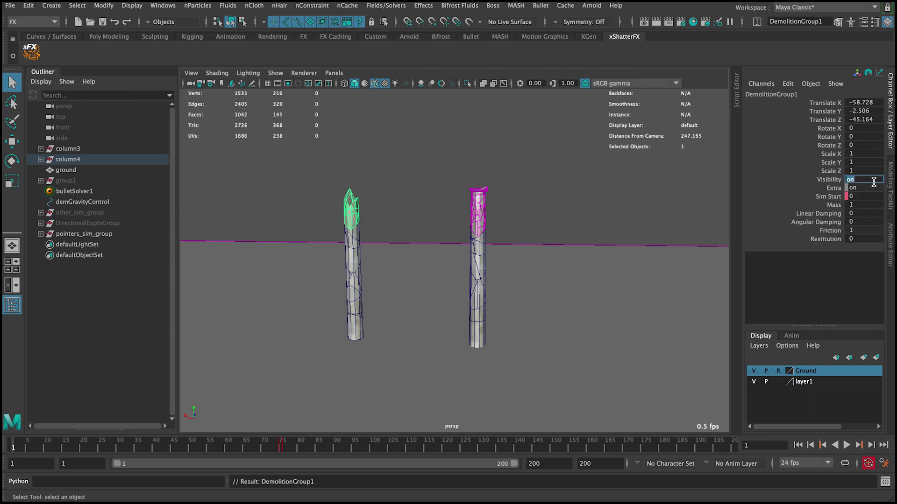
type("0")
key("Return")
Hide the right column's capital DemolitionGroup and clear the selection
left_click(487, 204)
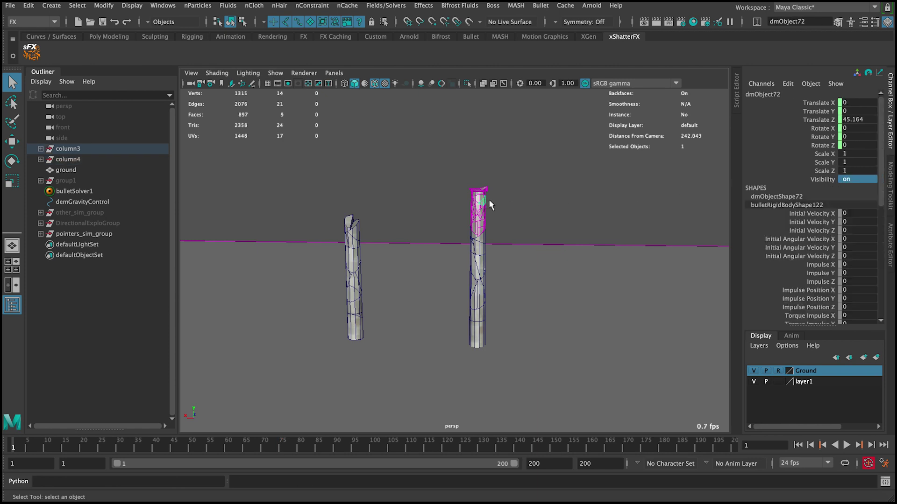
key("Up")
double_click(863, 178)
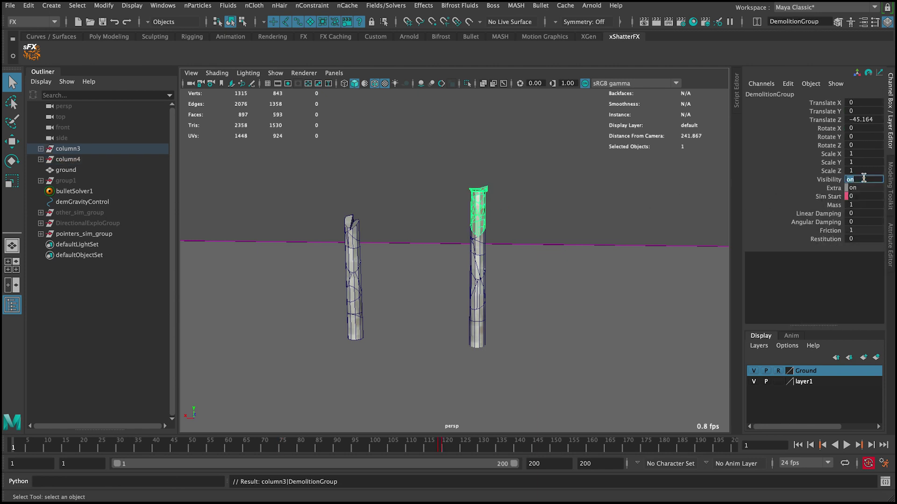
key("Return")
left_click(620, 194)
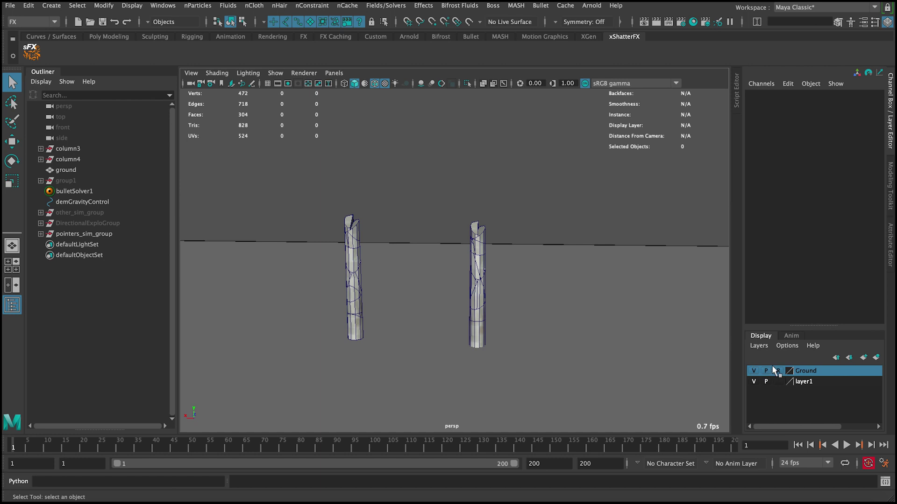
Open the xShatter FX window with General Settings expanded and Demolition Generator collapsed
left_click(349, 239)
left_click_drag(334, 197, 373, 344)
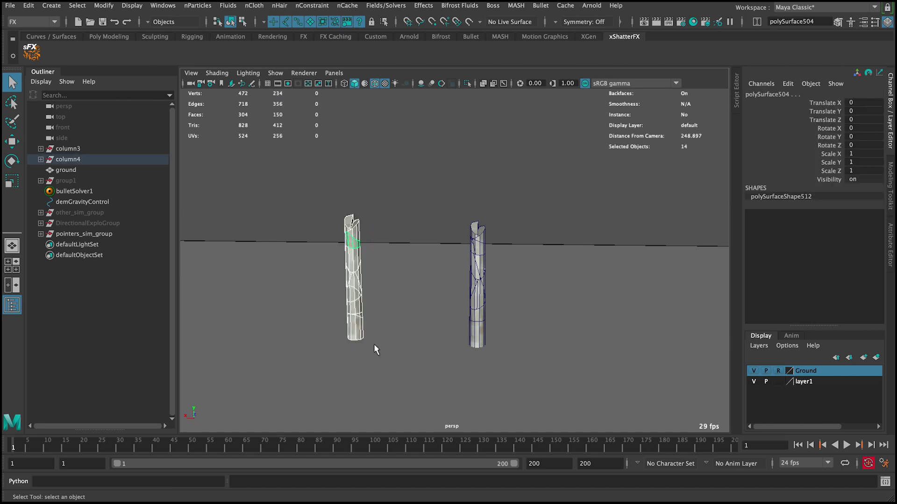
left_click_drag(459, 200, 522, 375)
left_click(422, 225)
left_click_drag(317, 209, 386, 343)
left_click(459, 240)
left_click(838, 502)
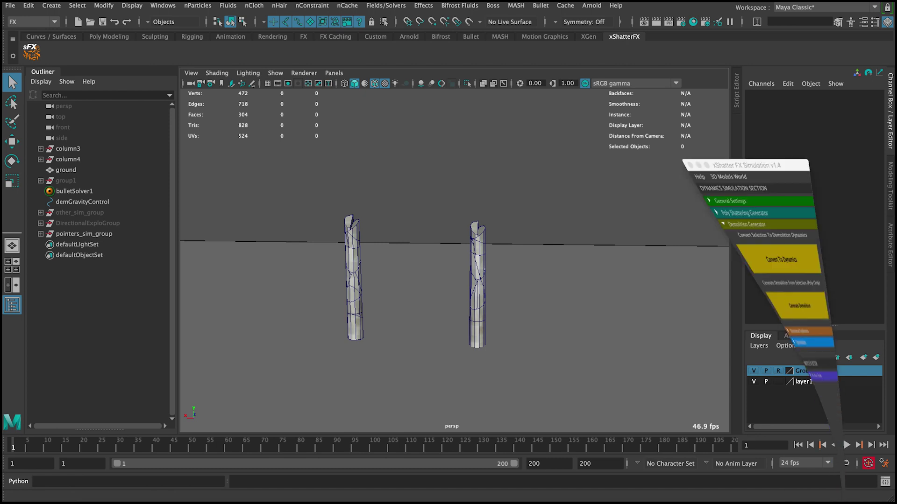
left_click(676, 43)
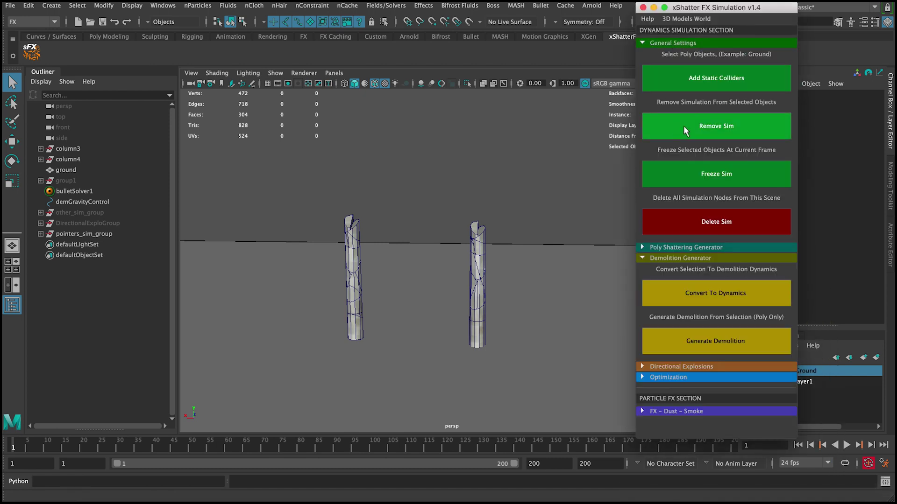
left_click(666, 258)
Add the left and right column shafts as static colliders, then minimize the xShatter FX window
left_click_drag(314, 187, 403, 354)
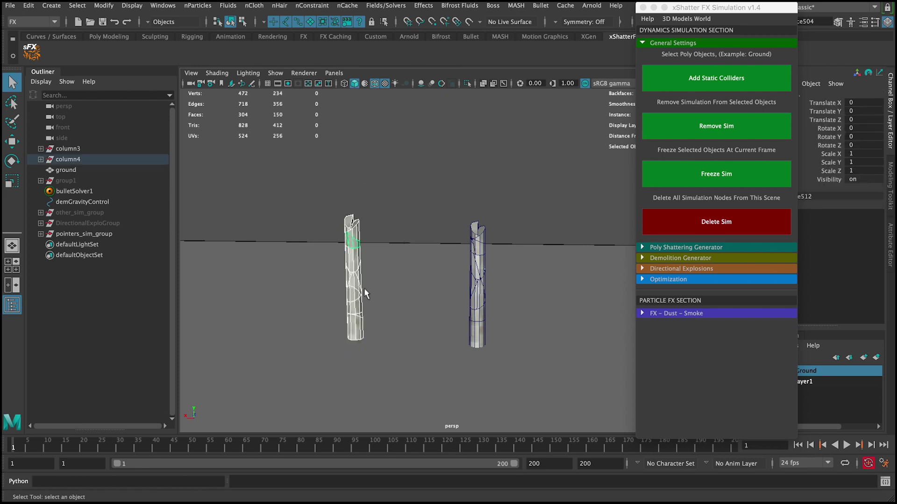
left_click(700, 77)
left_click(704, 78)
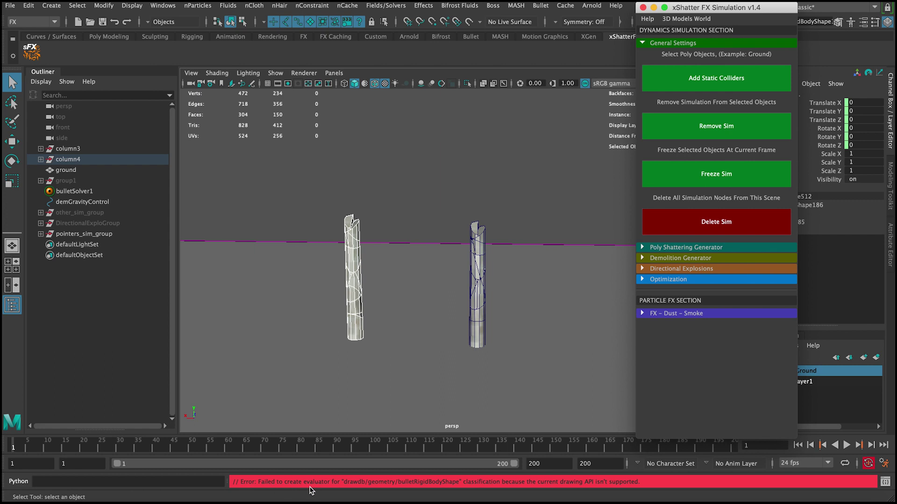
left_click(431, 200)
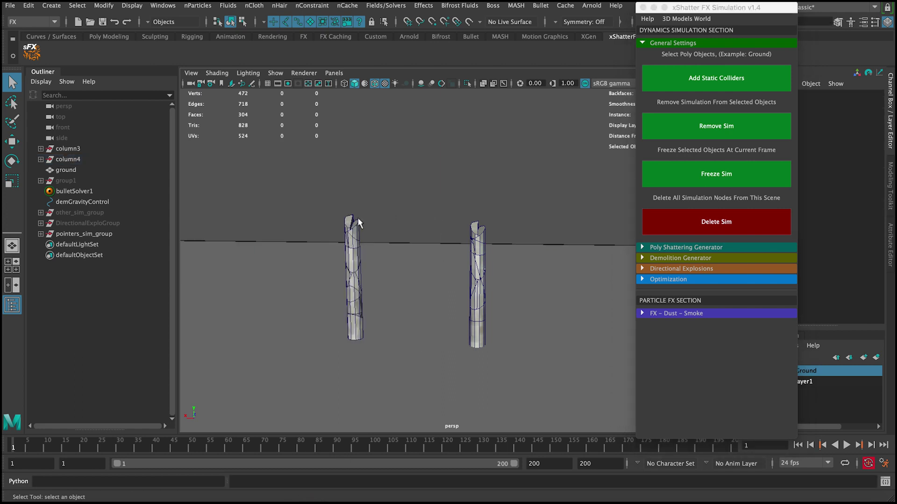
left_click_drag(457, 181, 502, 357)
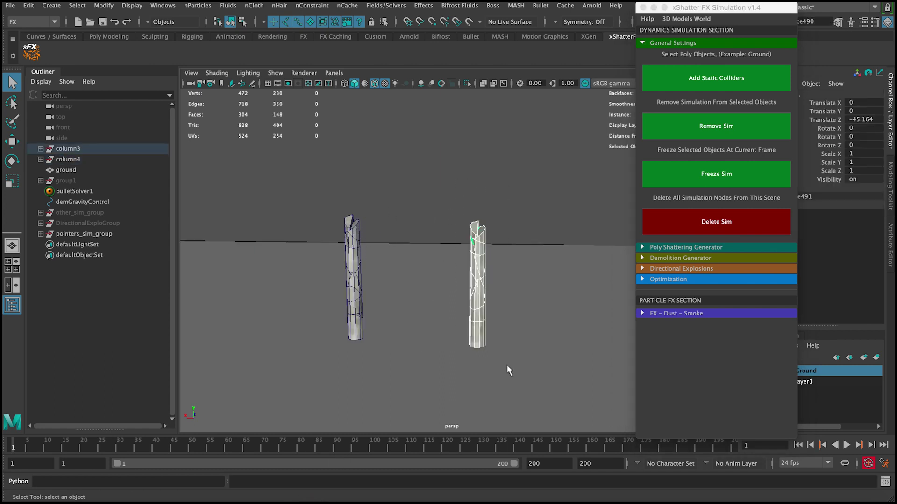
left_click(716, 84)
left_click(538, 182)
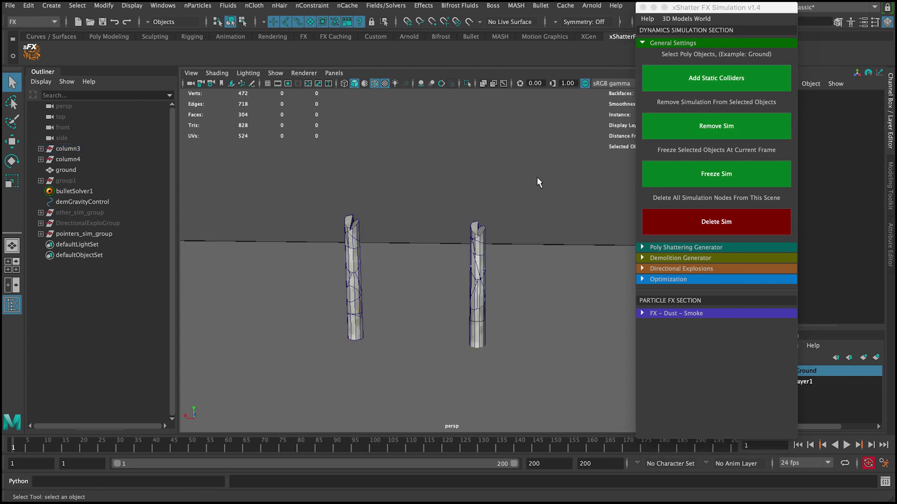
left_click(654, 7)
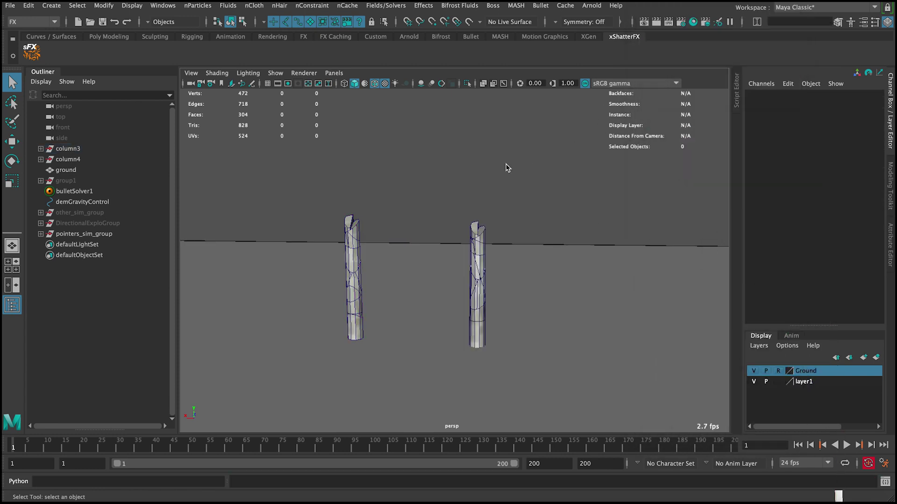
Set DirectionalExploGroup's Visibility back to 1
left_click(347, 225)
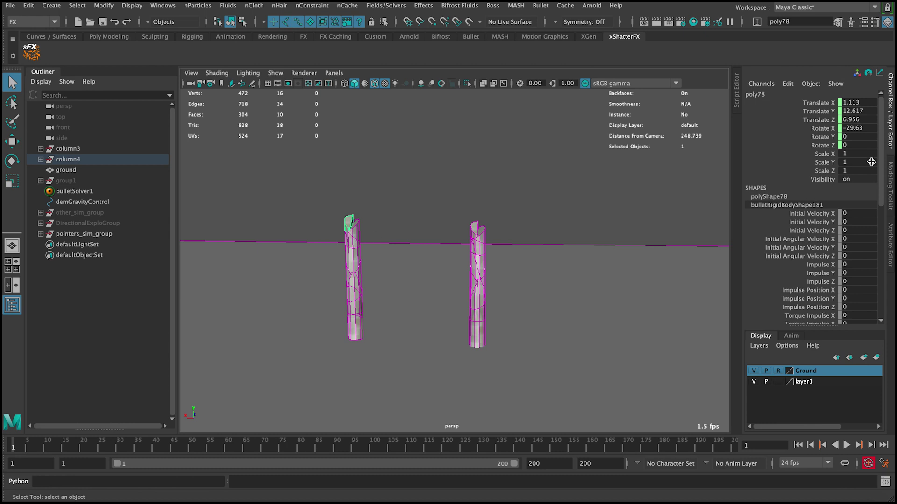
left_click_drag(881, 193, 880, 275)
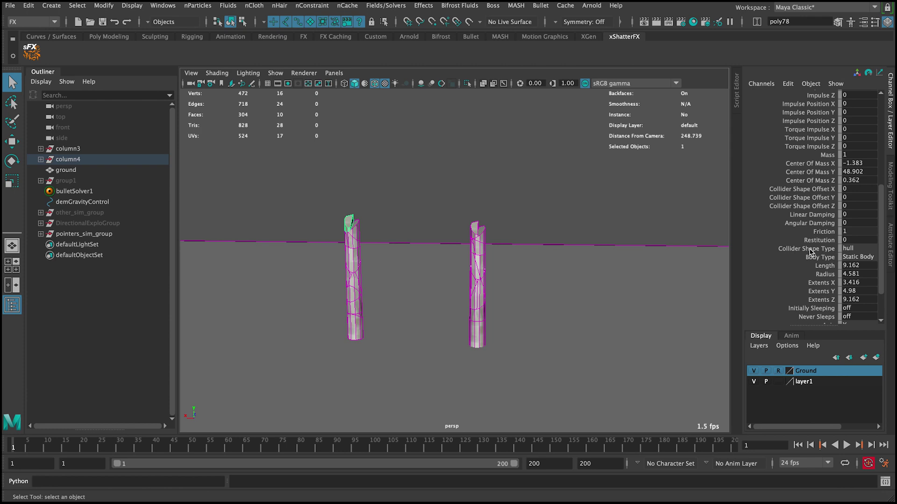
left_click(626, 194)
key("ctrl+a")
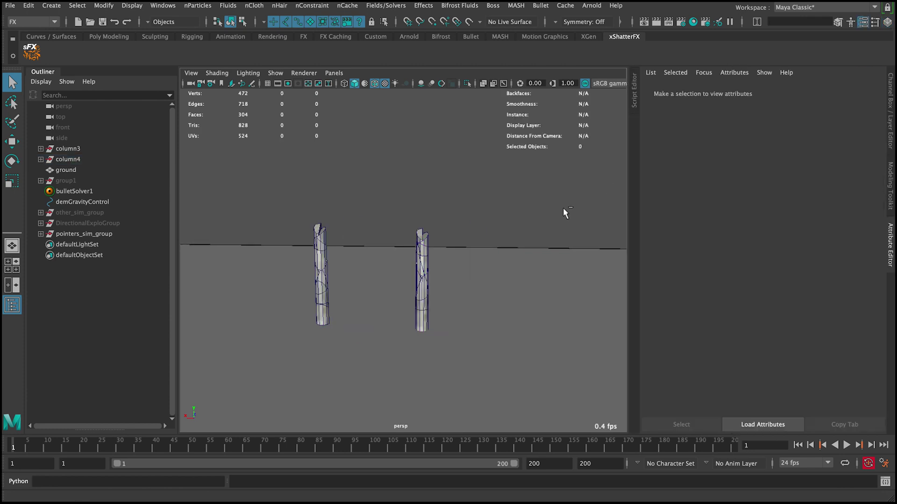
key("ctrl+a")
left_click(60, 222)
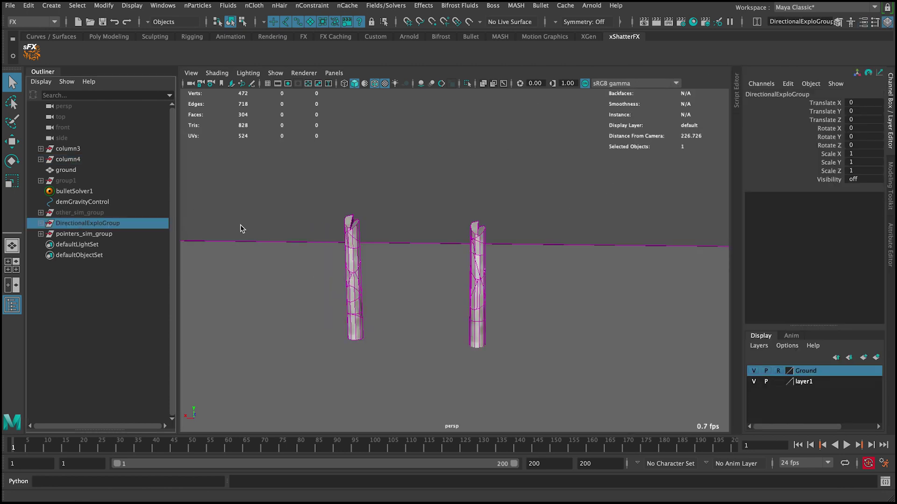
left_click(851, 180)
type("1")
key("Return")
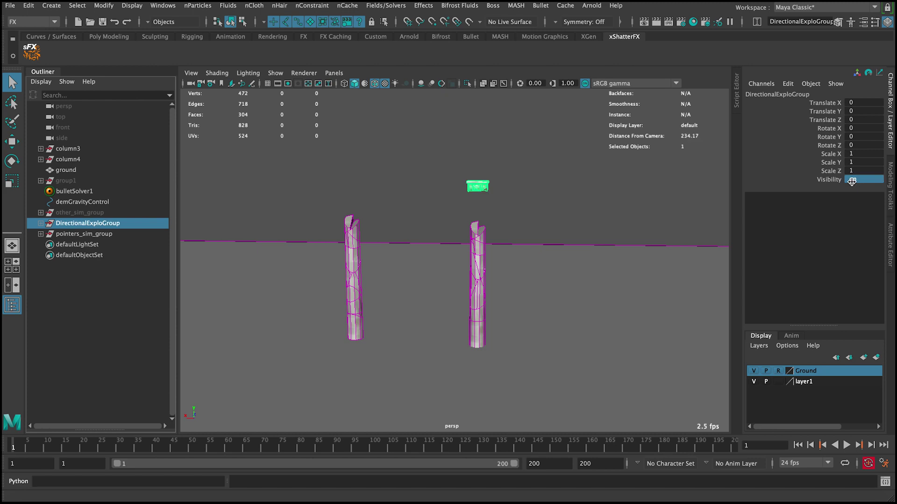
Set Visibility to 1 on the DemolitionGroups of column3 and column4
left_click(41, 150)
left_click(96, 309)
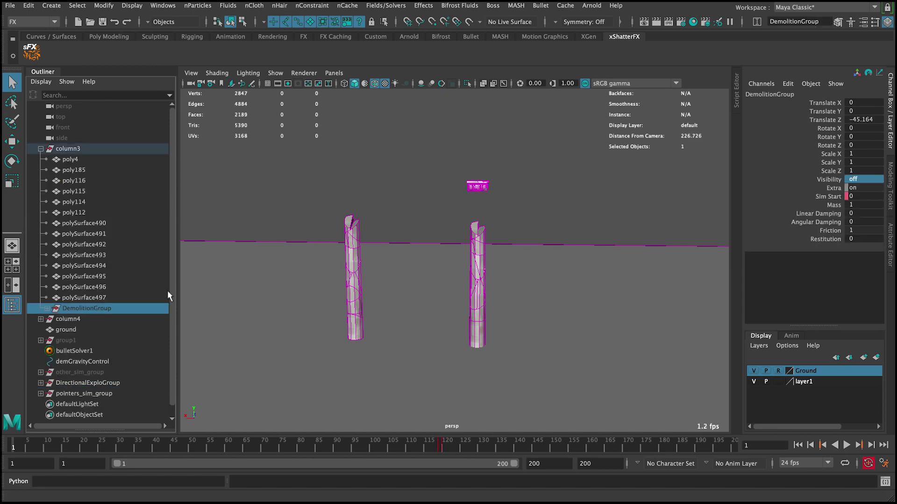
left_click(862, 181)
type("1")
key("Return")
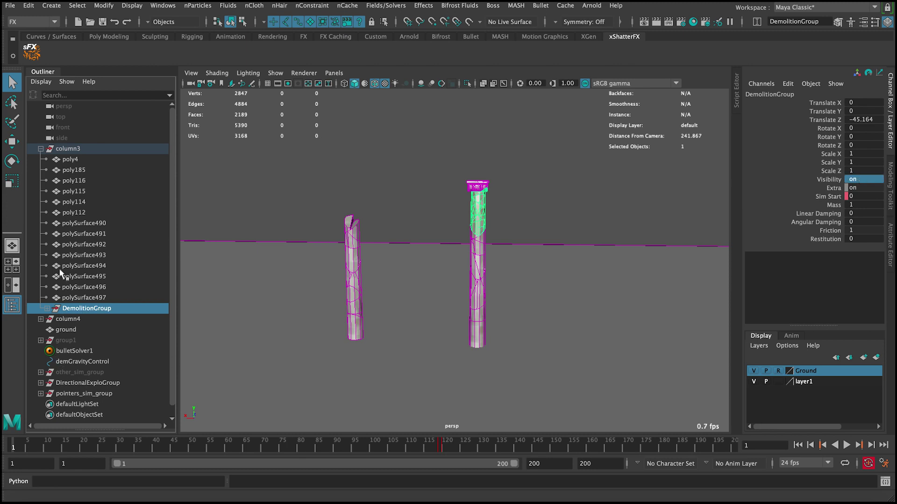
left_click(41, 149)
left_click(41, 159)
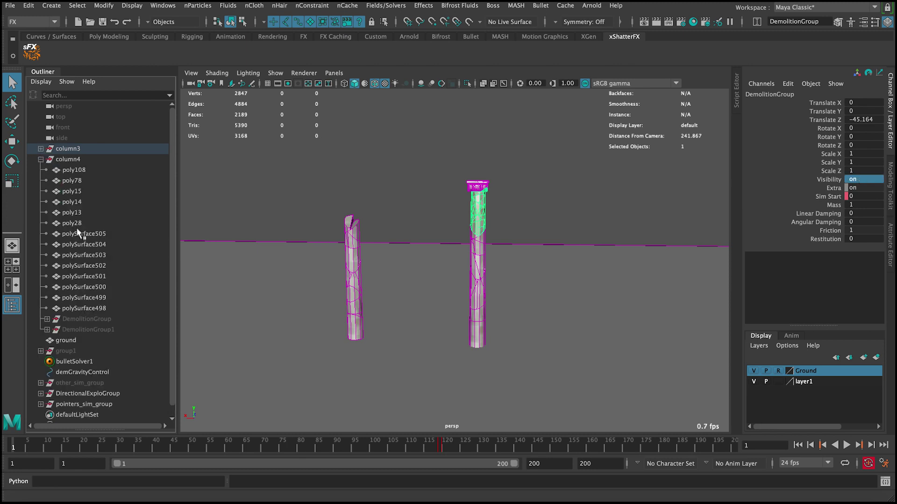
left_click(93, 310)
left_click_drag(93, 318, 110, 326)
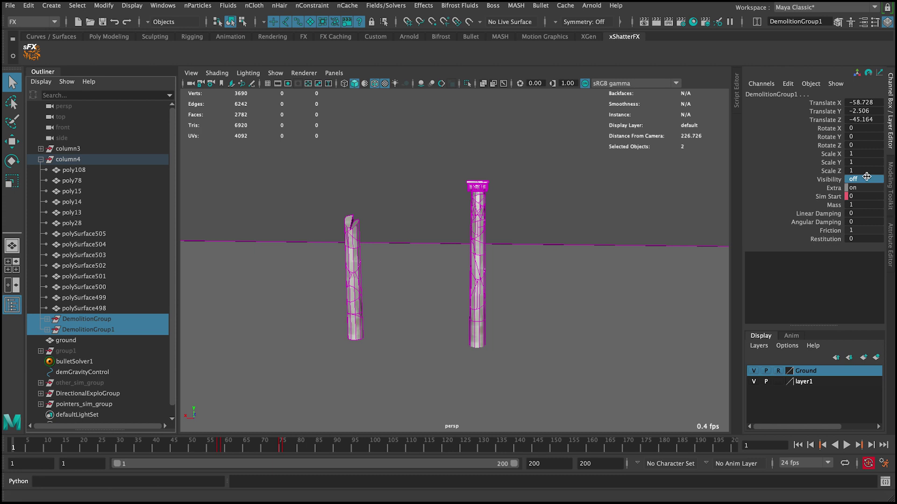
key("Return")
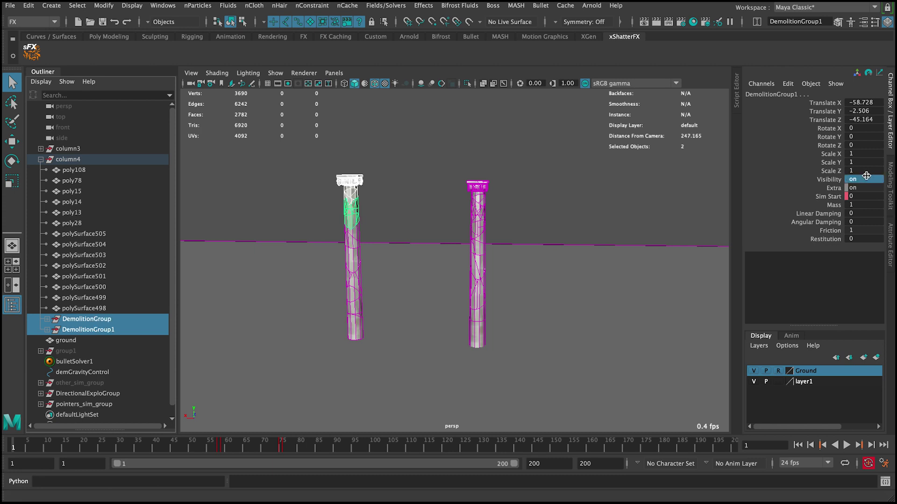
left_click(528, 184)
key("ctrl+a")
key("ctrl+a")
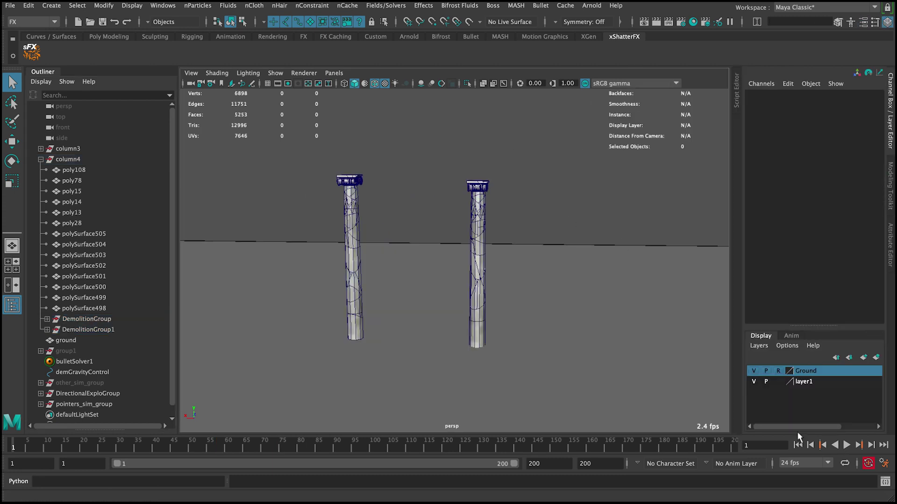
left_click(845, 446)
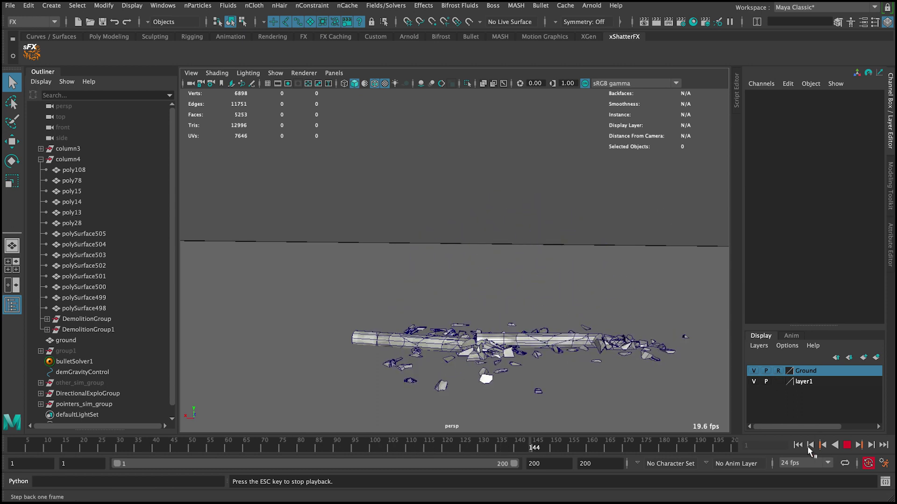
left_click(846, 445)
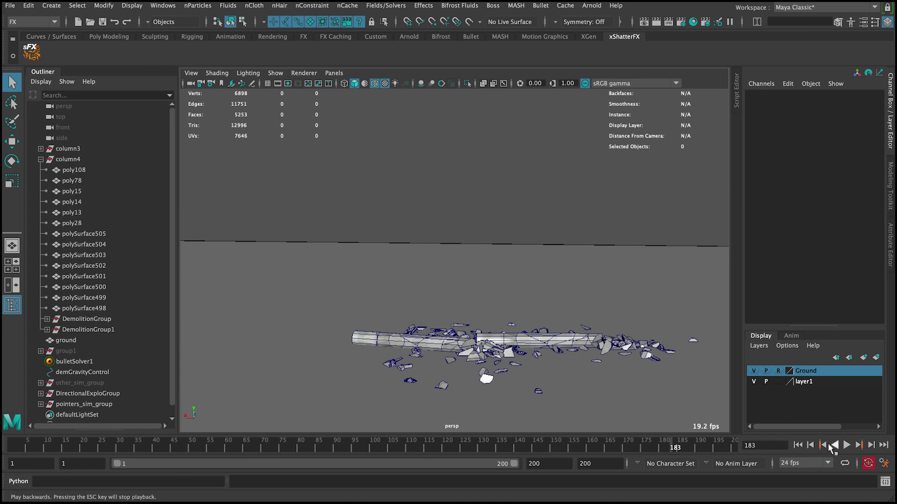
left_click(798, 445)
left_click(846, 445)
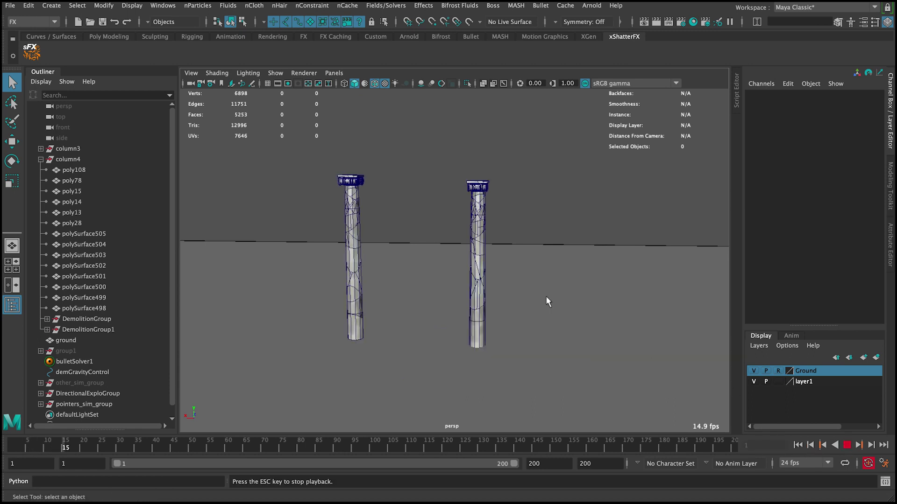
left_click_drag(546, 302, 460, 297, "alt")
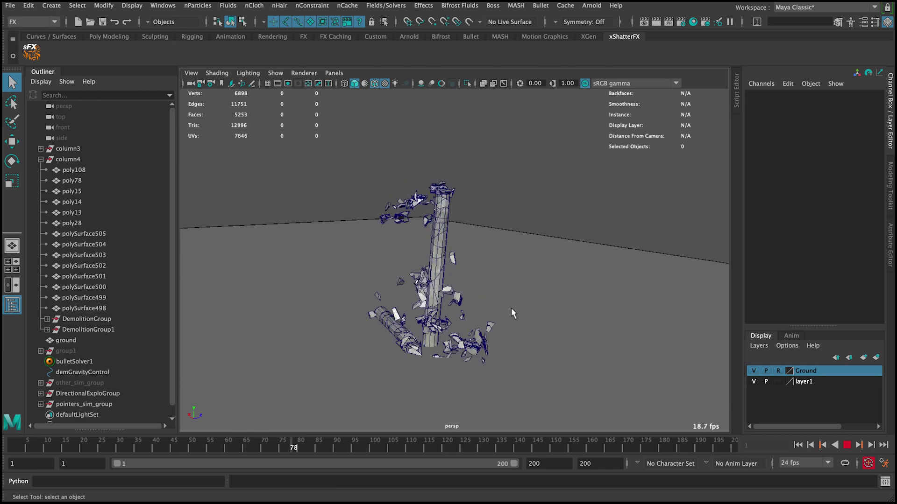
left_click_drag(495, 309, 572, 298, "alt")
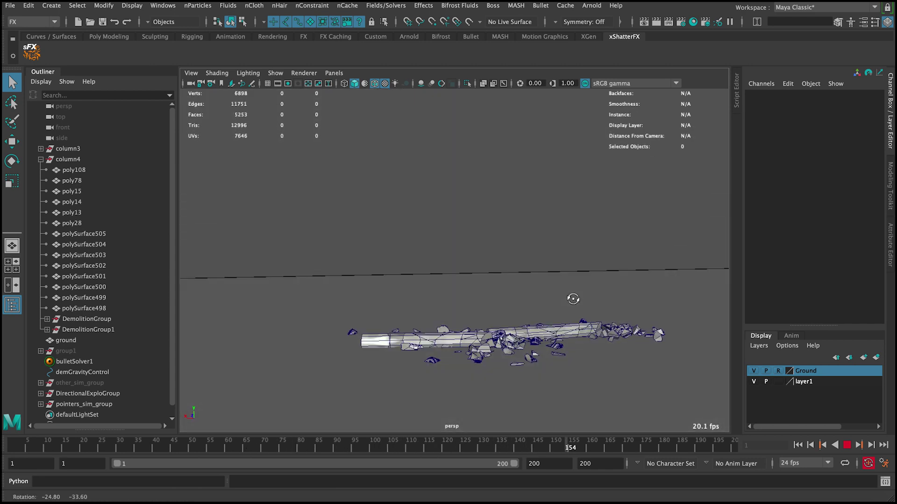
left_click(797, 444)
left_click(847, 445)
left_click_drag(451, 294, 488, 294, "alt")
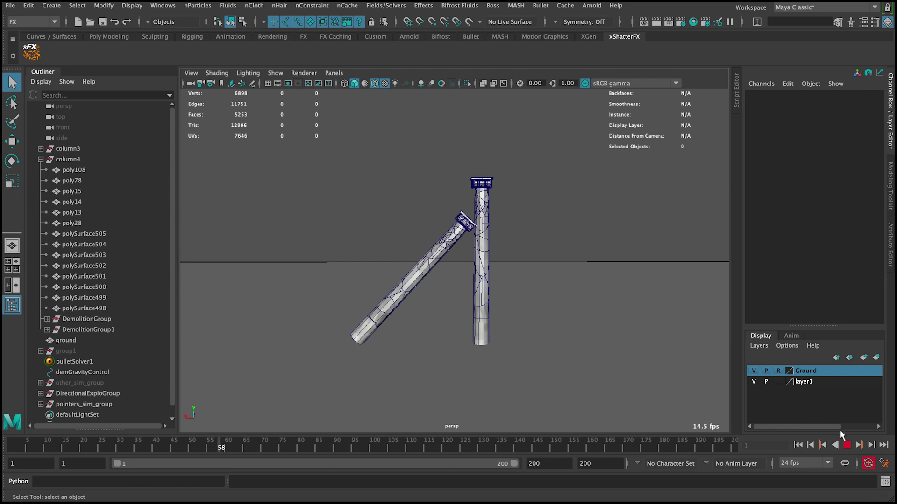
left_click(846, 444)
left_click_drag(474, 219, 373, 227, "alt")
right_click_drag(374, 228, 449, 336, "alt")
left_click_drag(449, 337, 367, 345, "alt")
left_click_drag(325, 315, 397, 224, "alt")
left_click(797, 445)
left_click(844, 447)
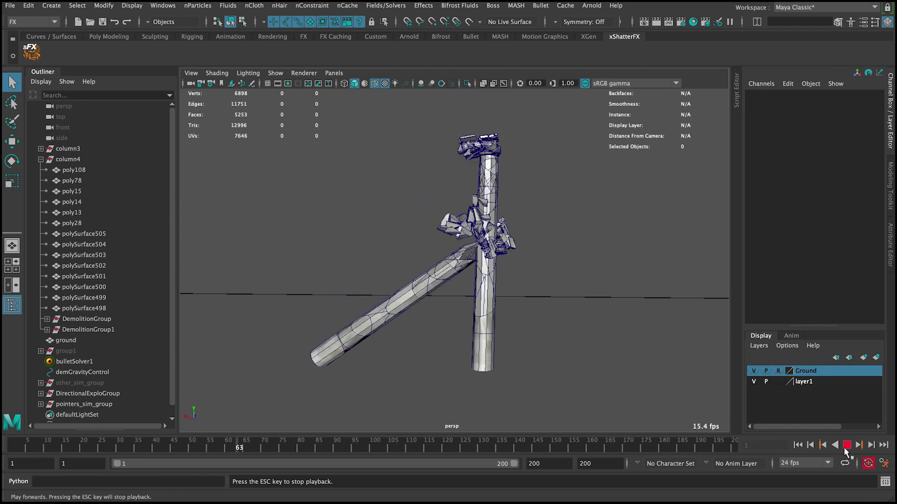
left_click(844, 446)
left_click(797, 445)
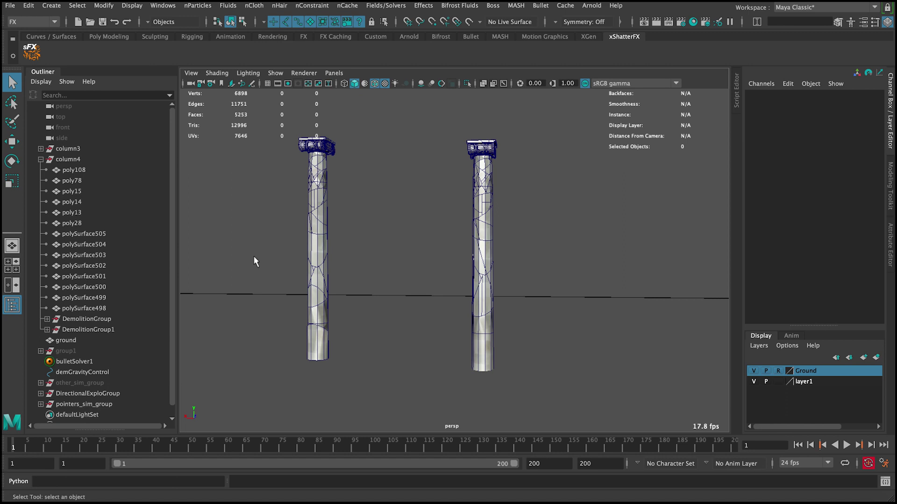
left_click(41, 159)
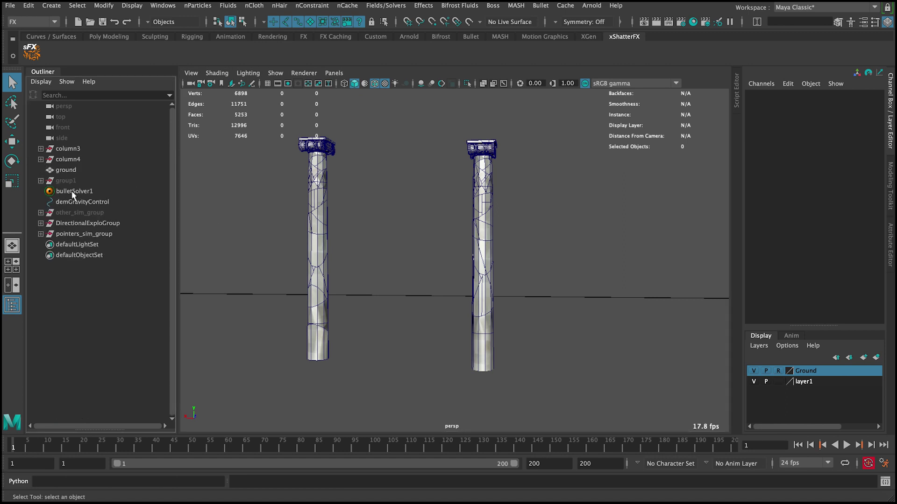
Set bulletSolver1's Internal Fixed Frame Rate to 120Hz
left_click(87, 191)
key("ctrl+a")
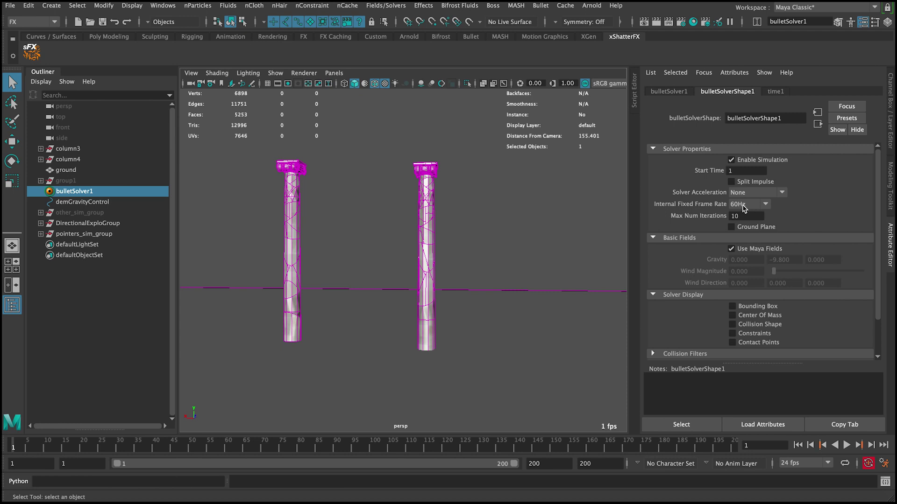
left_click(742, 225)
key("ctrl+a")
Play the collapse simulation, rewind to frame 1, and replay it with Alt+V
left_click_drag(543, 293, 528, 273, "alt")
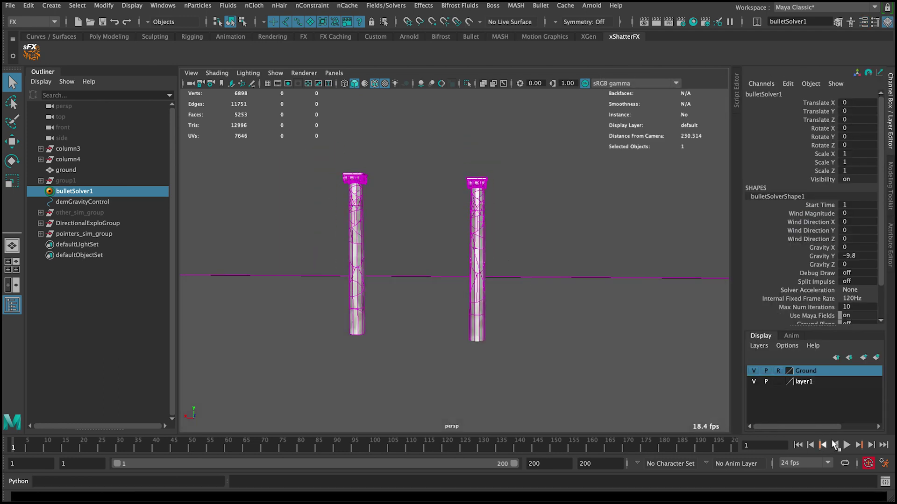
left_click(846, 445)
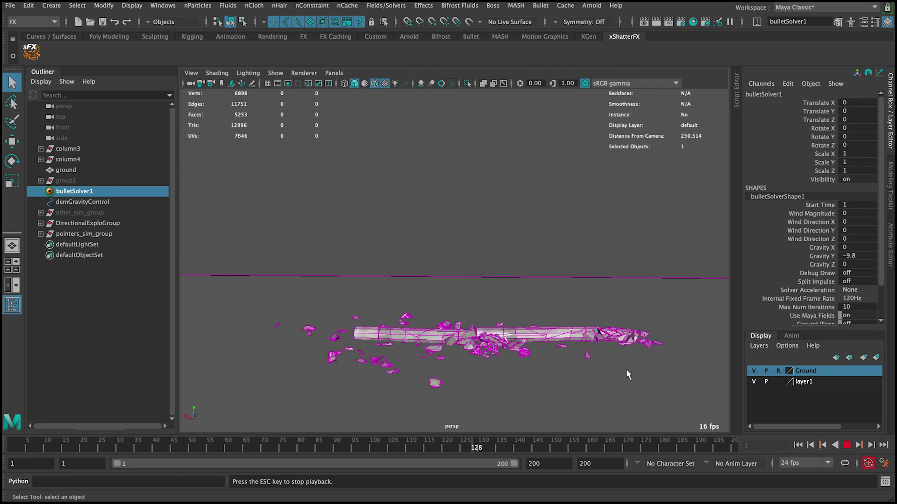
left_click(846, 445)
left_click(797, 445)
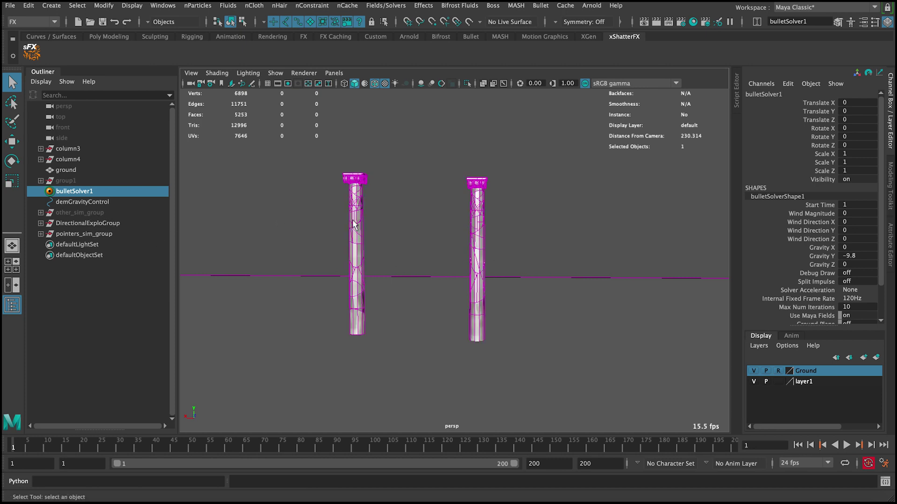
key("alt+v")
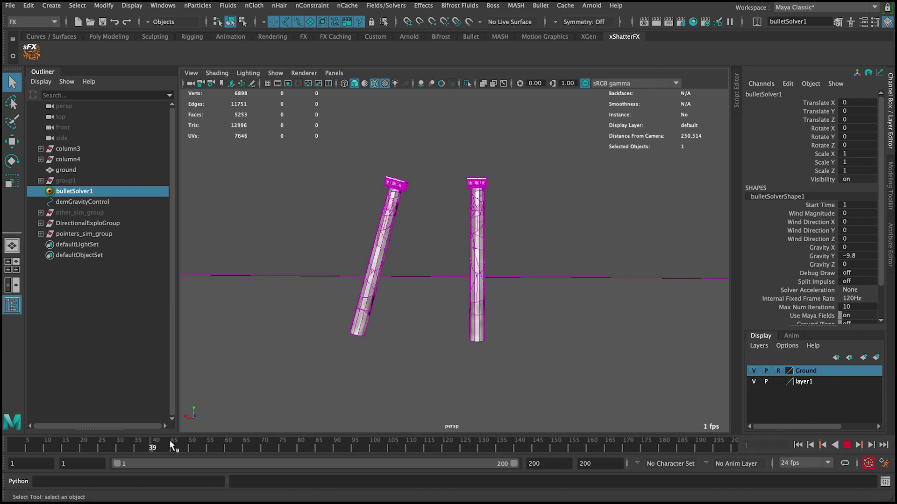
Select column4's DemolitionGroup and play from frame 53, viewing the collision point up close
left_click(458, 233)
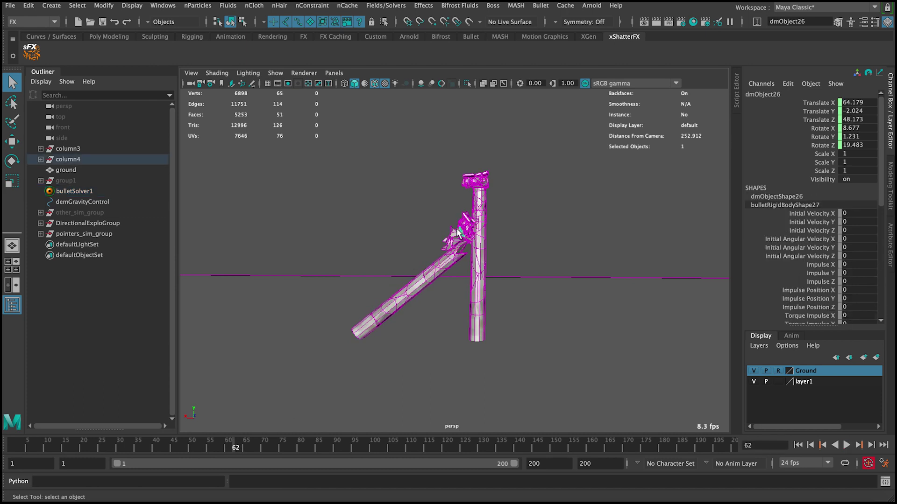
key("Up")
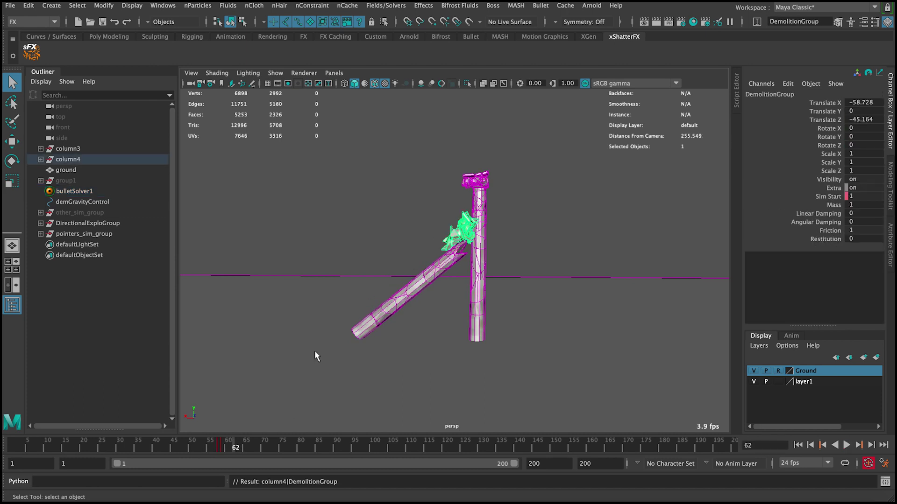
left_click(201, 444)
scroll(556, 266, "up", 5)
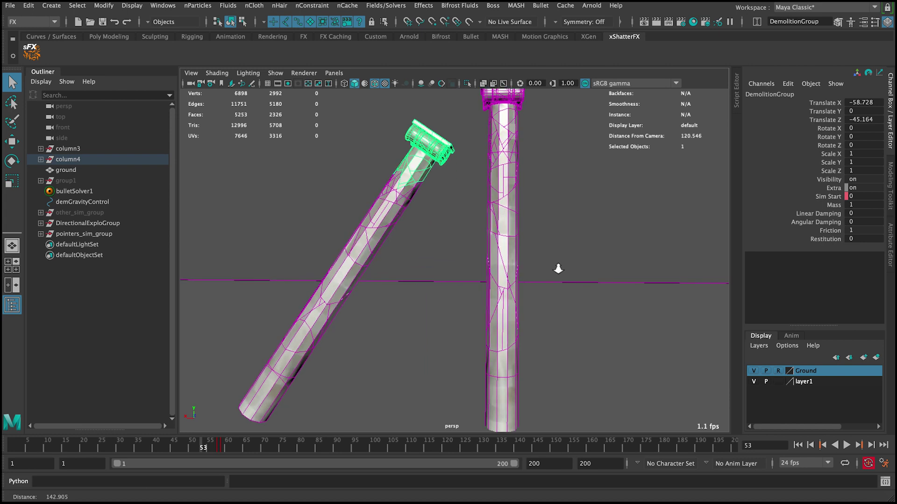
left_click_drag(443, 158, 425, 177, "alt")
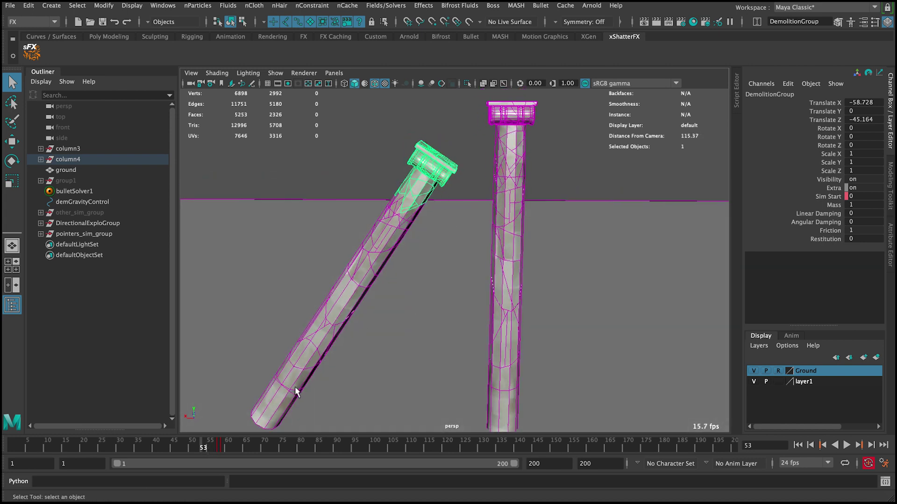
key("alt+v")
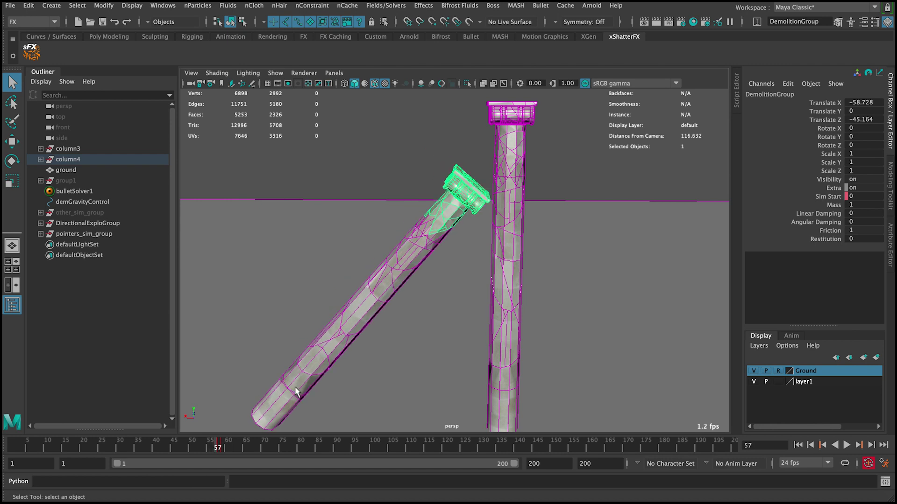
left_click_drag(293, 357, 291, 368, "alt")
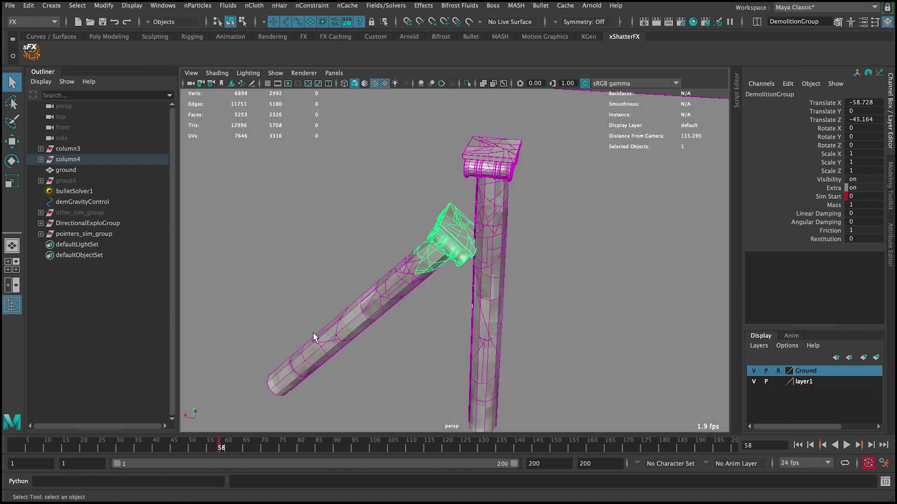
scroll(475, 255, "up", 3)
left_click_drag(476, 255, 486, 240, "alt")
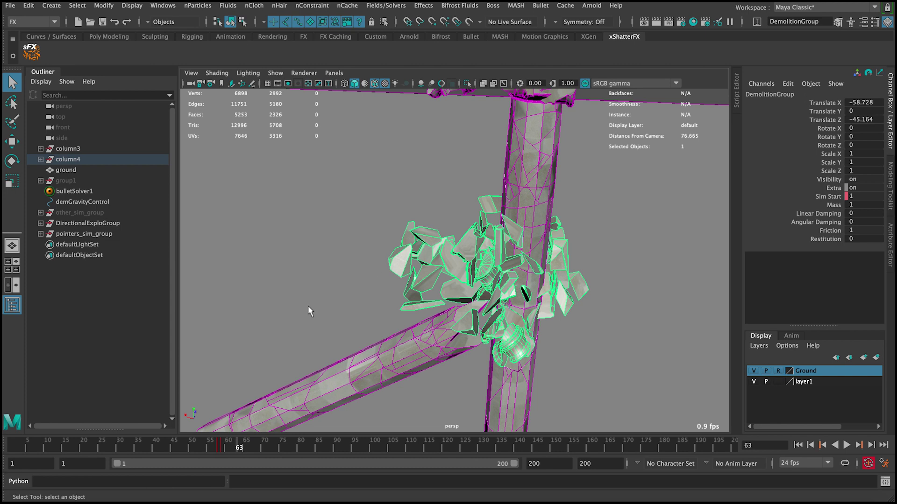
Scrub back to about frame 56 and pull the view out to frame both columns
mouse_move(204, 442)
left_mouse_down()
mouse_move(223, 449)
mouse_move(206, 450)
left_mouse_up()
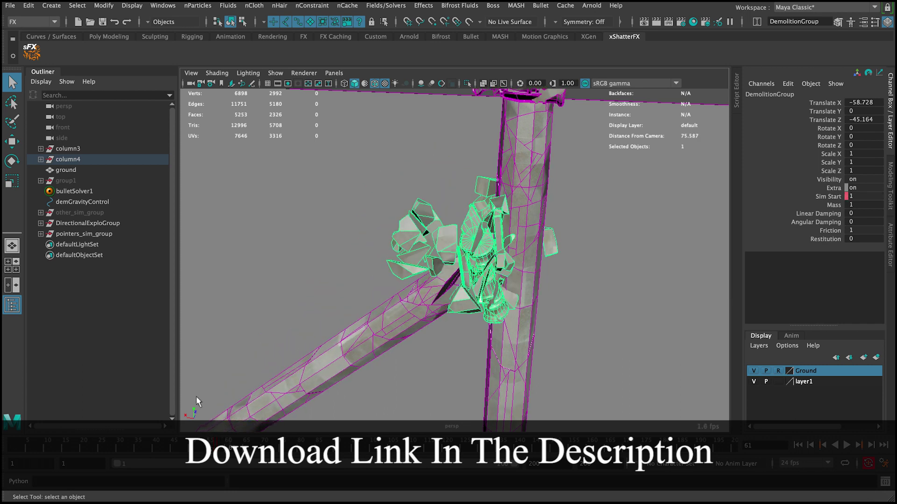
right_click_drag(530, 233, 346, 69, "alt")
left_click_drag(402, 220, 407, 172, "alt")
right_click_drag(408, 171, 504, 234, "alt")
left_click_drag(504, 238, 483, 229, "alt")
left_click(799, 446)
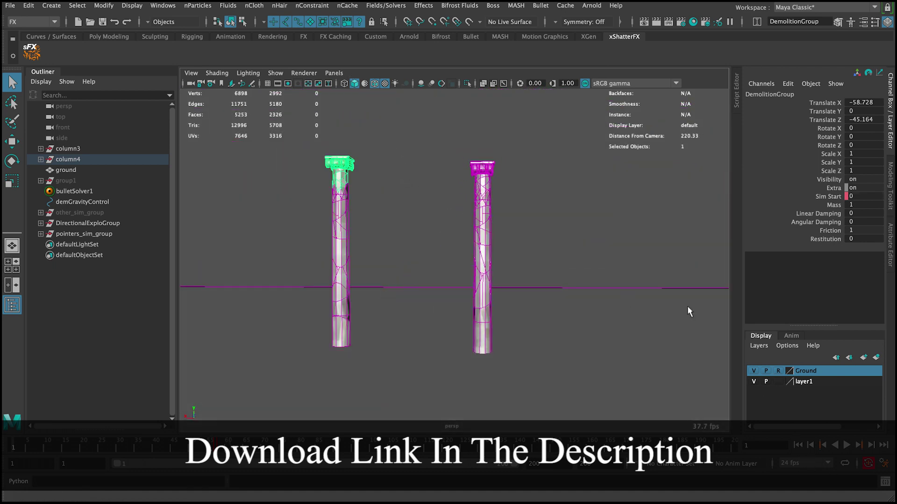
left_click(673, 264)
left_click(846, 445)
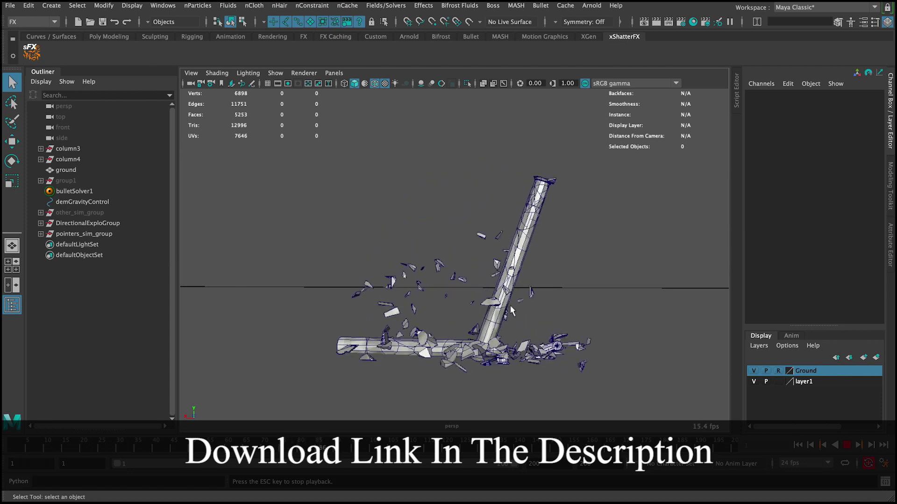
left_click(847, 446)
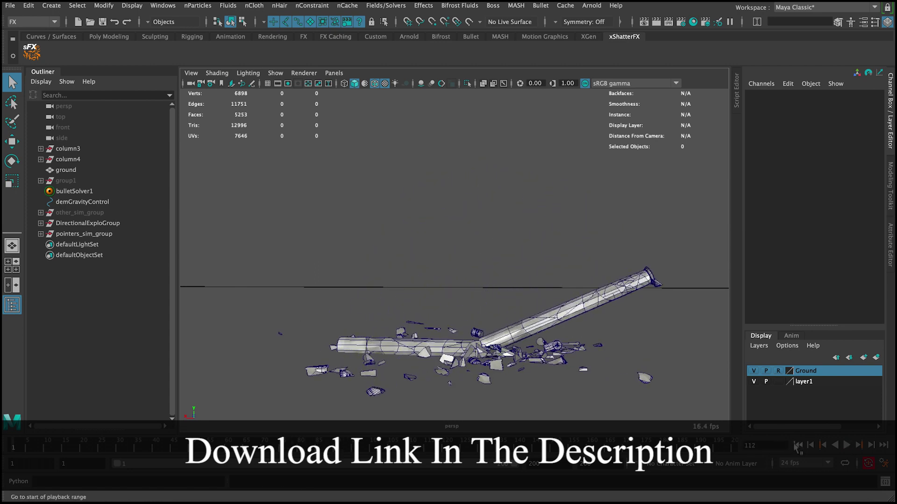
left_click(798, 446)
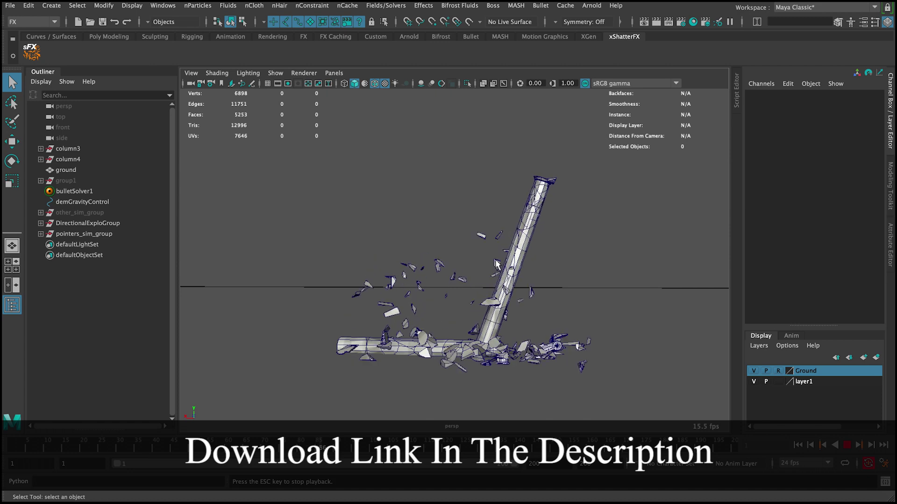
left_click(848, 447)
left_click(804, 445)
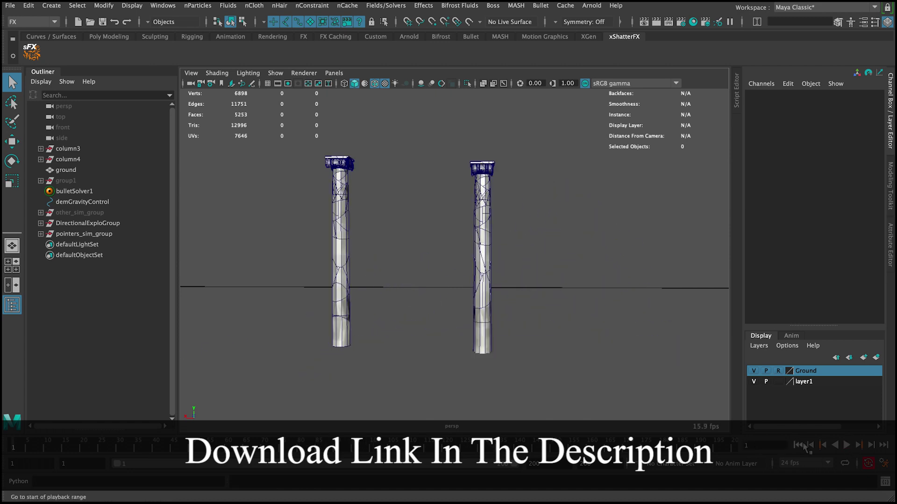
Set bulletSolver1's Internal Fixed Frame Rate to 60Hz, play the collapse, and rewind
left_click(85, 192)
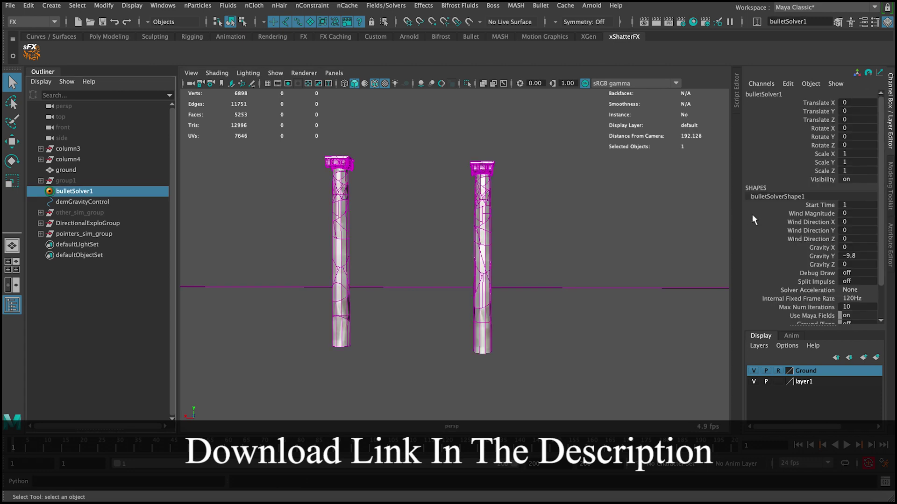
key("ctrl+a")
left_click(749, 215)
key("ctrl+a")
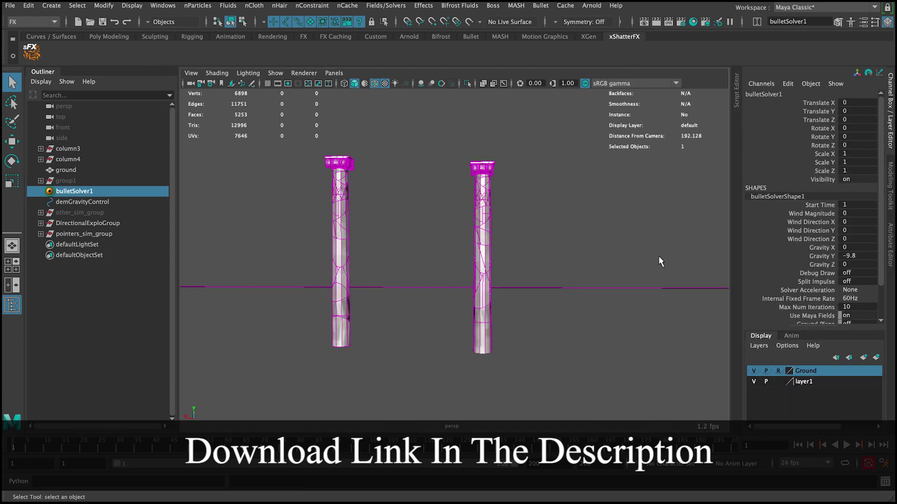
left_click(846, 445)
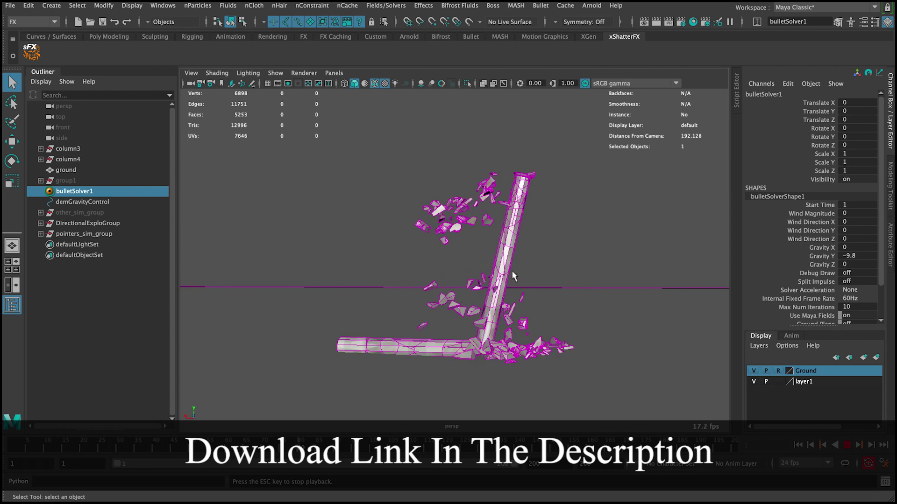
left_click(798, 445)
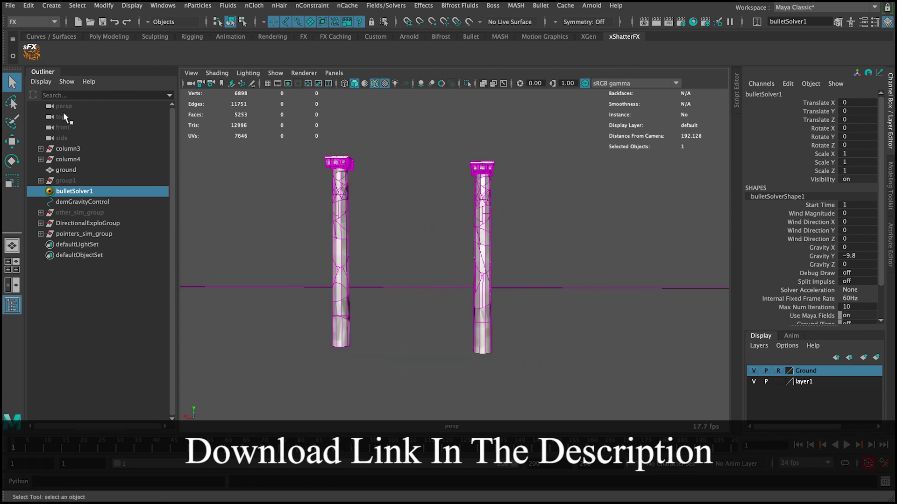
Restore the Internal Fixed Frame Rate to 120Hz and rewind to frame 1
key("ctrl+a")
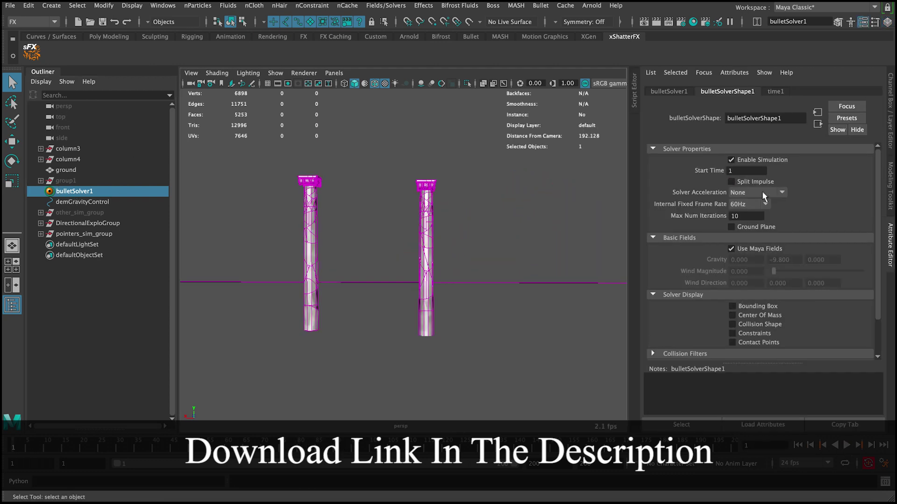
left_click(741, 226)
left_click(573, 175)
key("ctrl+a")
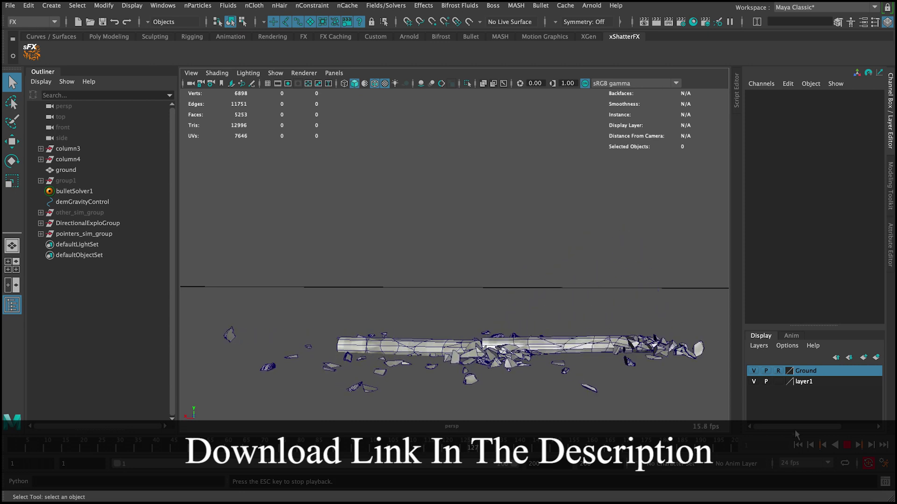
left_click(847, 446)
left_click(798, 445)
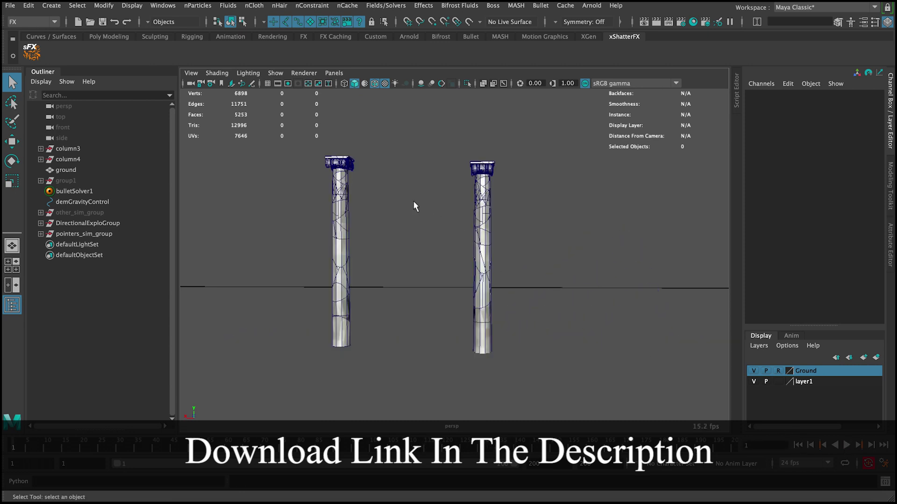
Turn off Wireframe on Shaded, then scrub the playblast back to its start
left_click(218, 73)
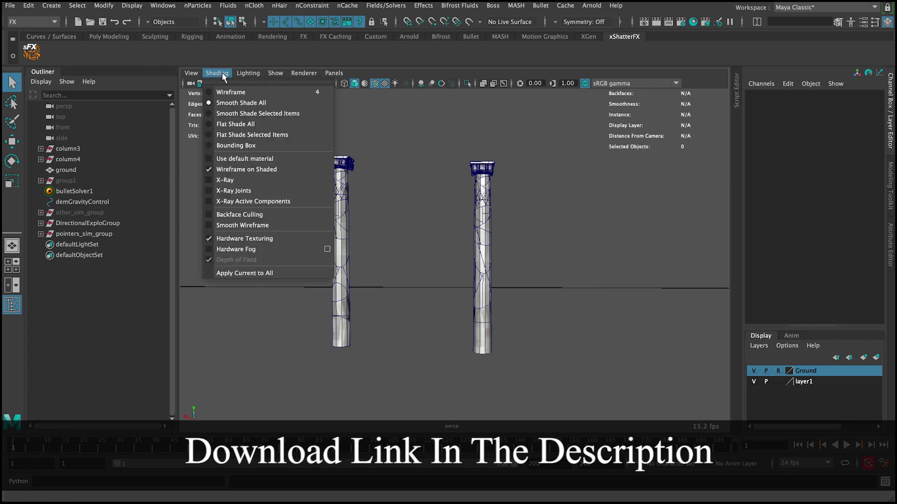
left_click(231, 170)
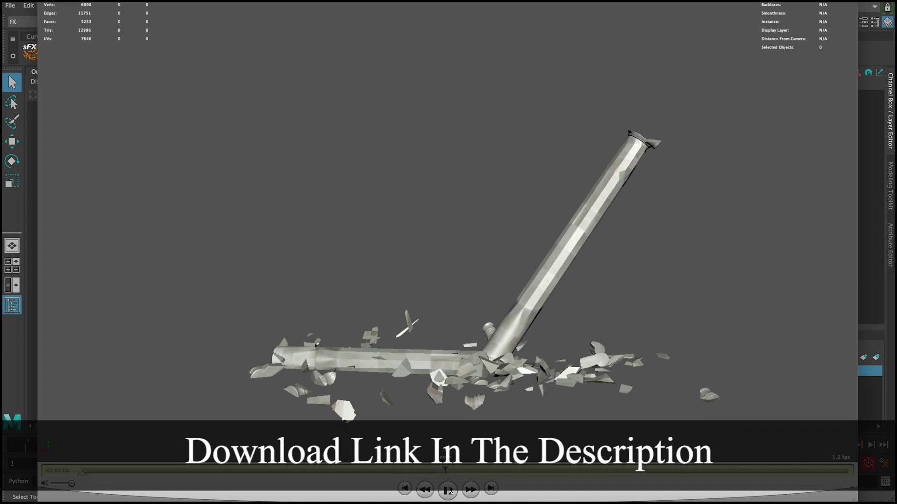
left_click(448, 490)
left_click_drag(445, 469, 337, 470)
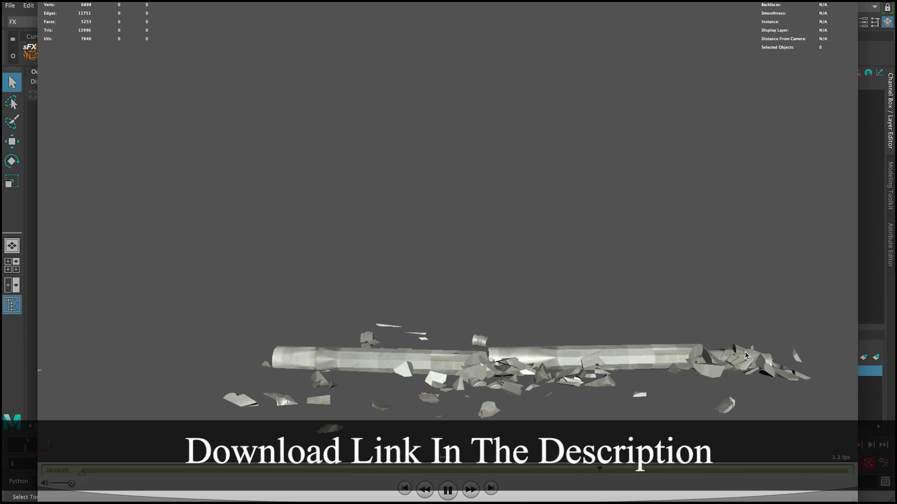
left_click(404, 490)
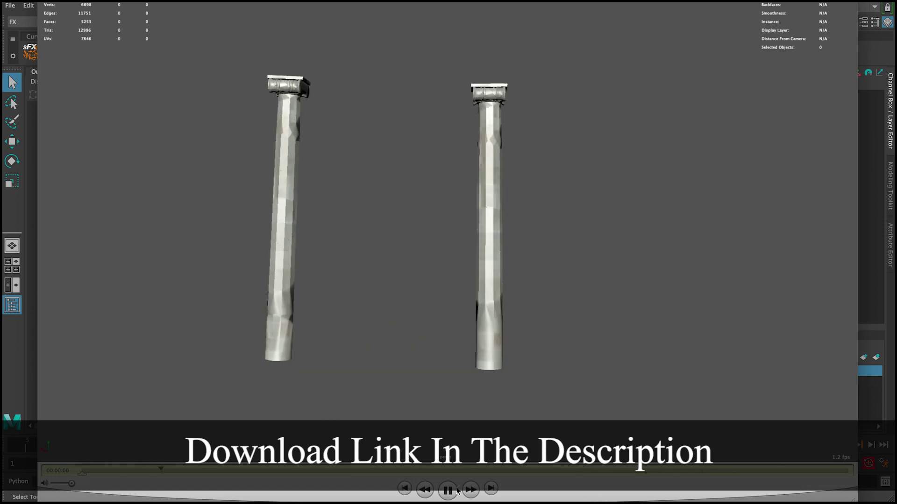